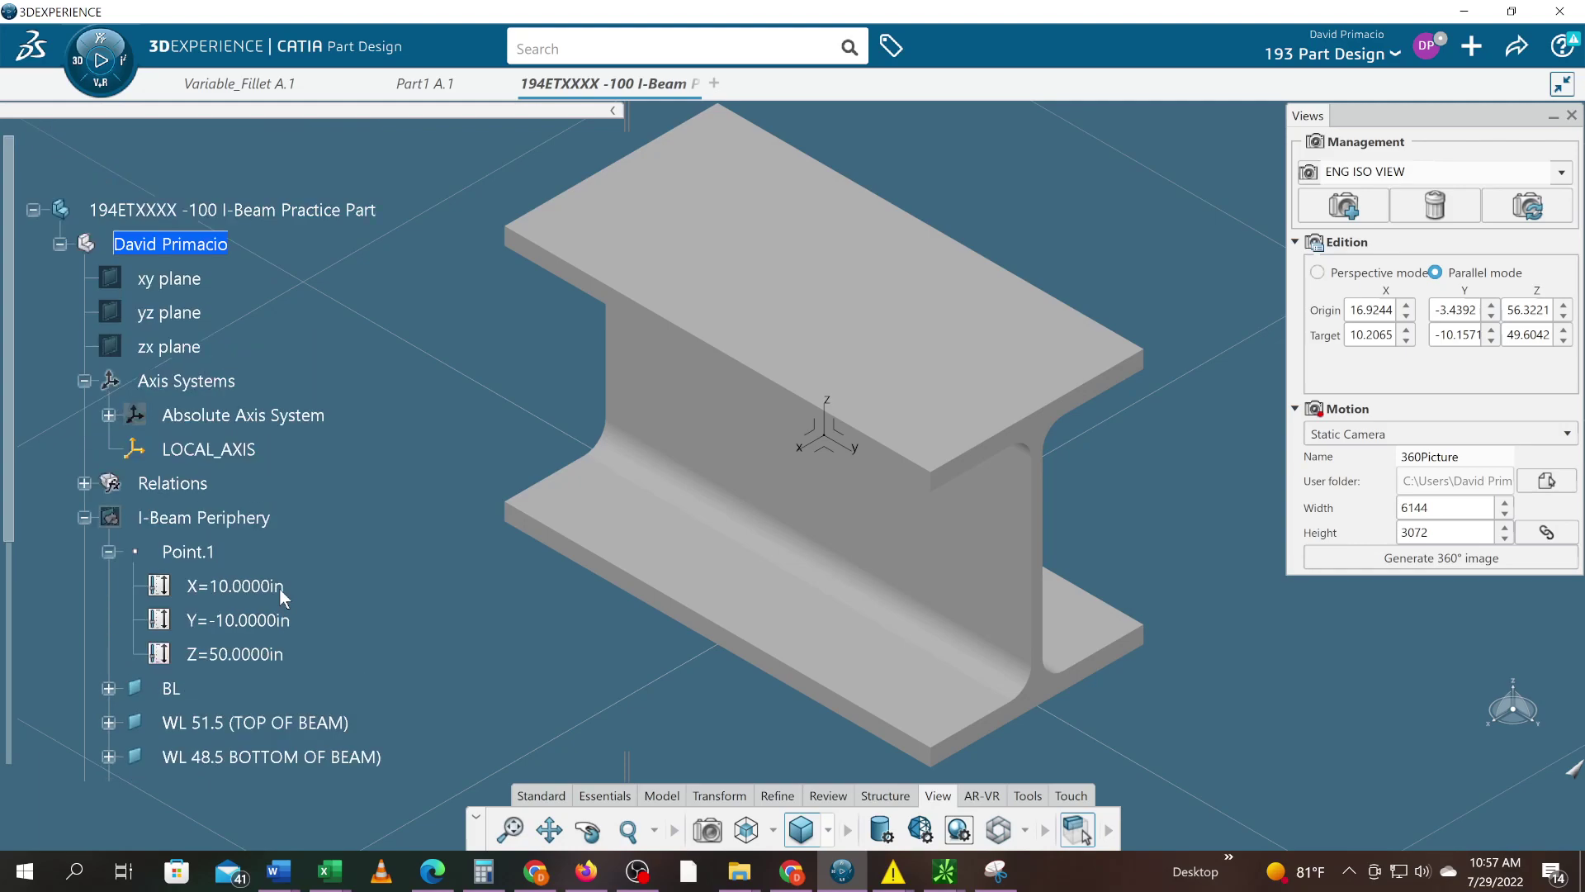
- Insert a new geometrical set under the part's 3D shape and close the Views window
{"action": "left_click", "coordinate": [212, 244]}
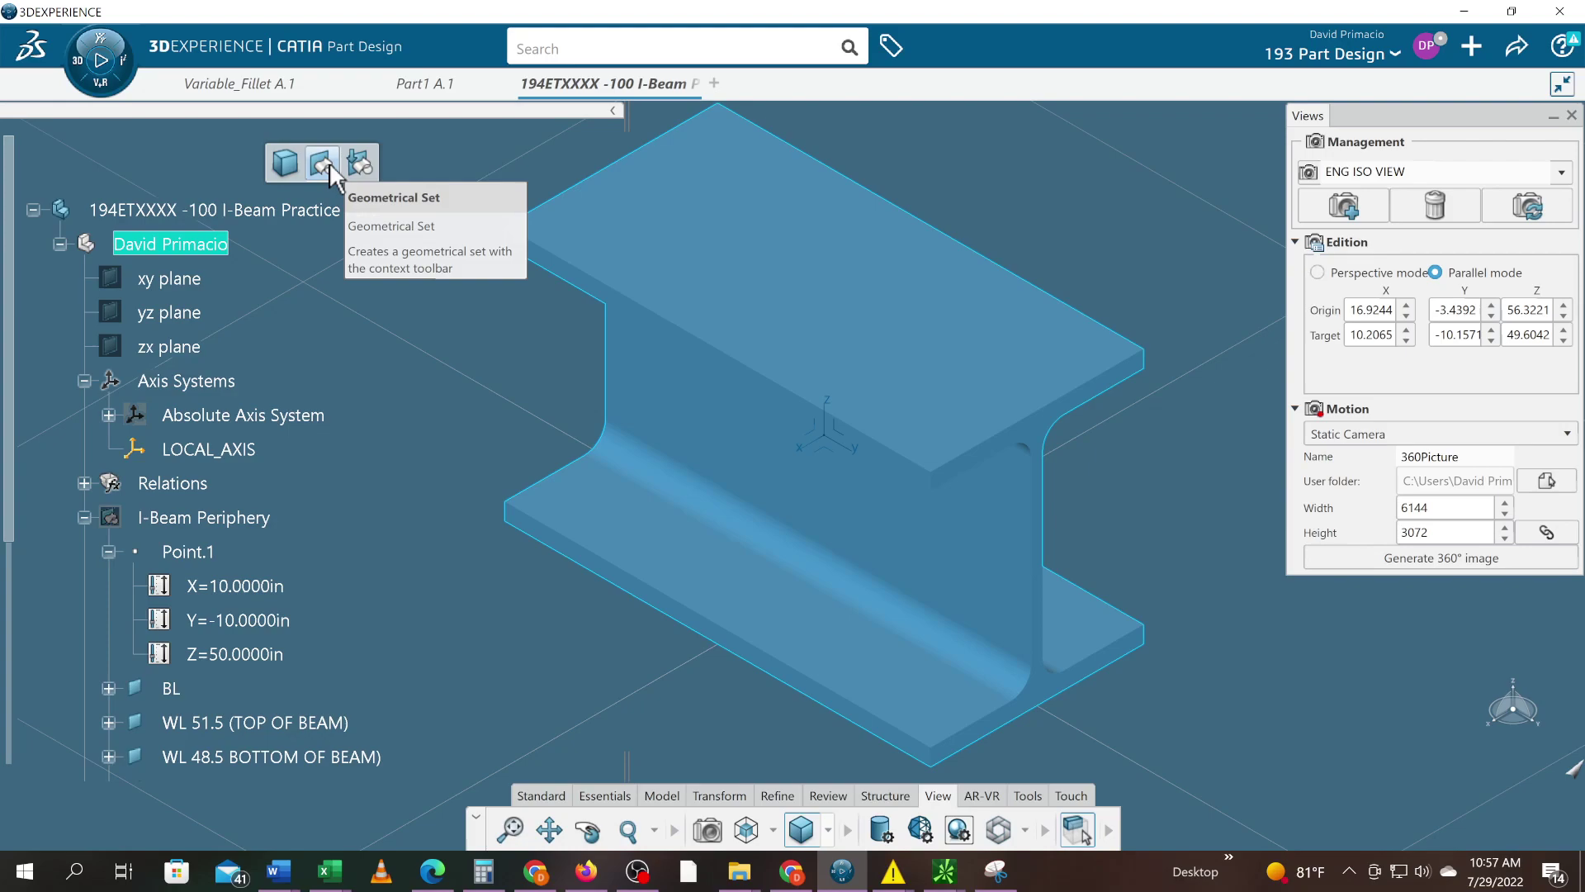
{"action": "left_click", "coordinate": [328, 163]}
{"action": "scroll", "coordinate": [391, 527], "scroll_direction": "down", "scroll_amount": 3}
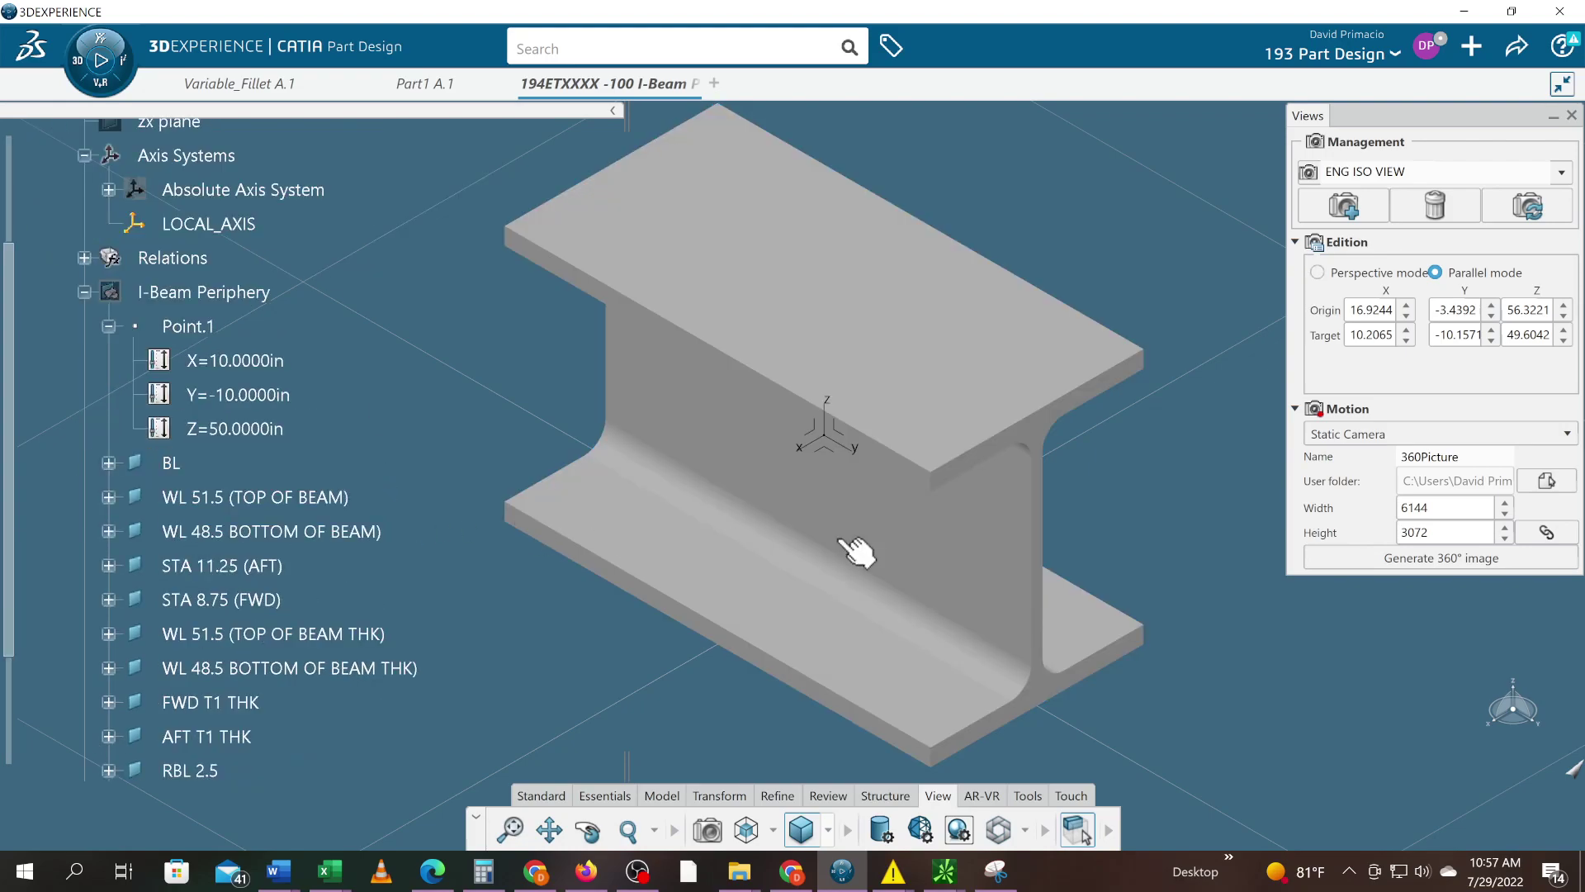
{"action": "left_click", "coordinate": [1572, 115]}
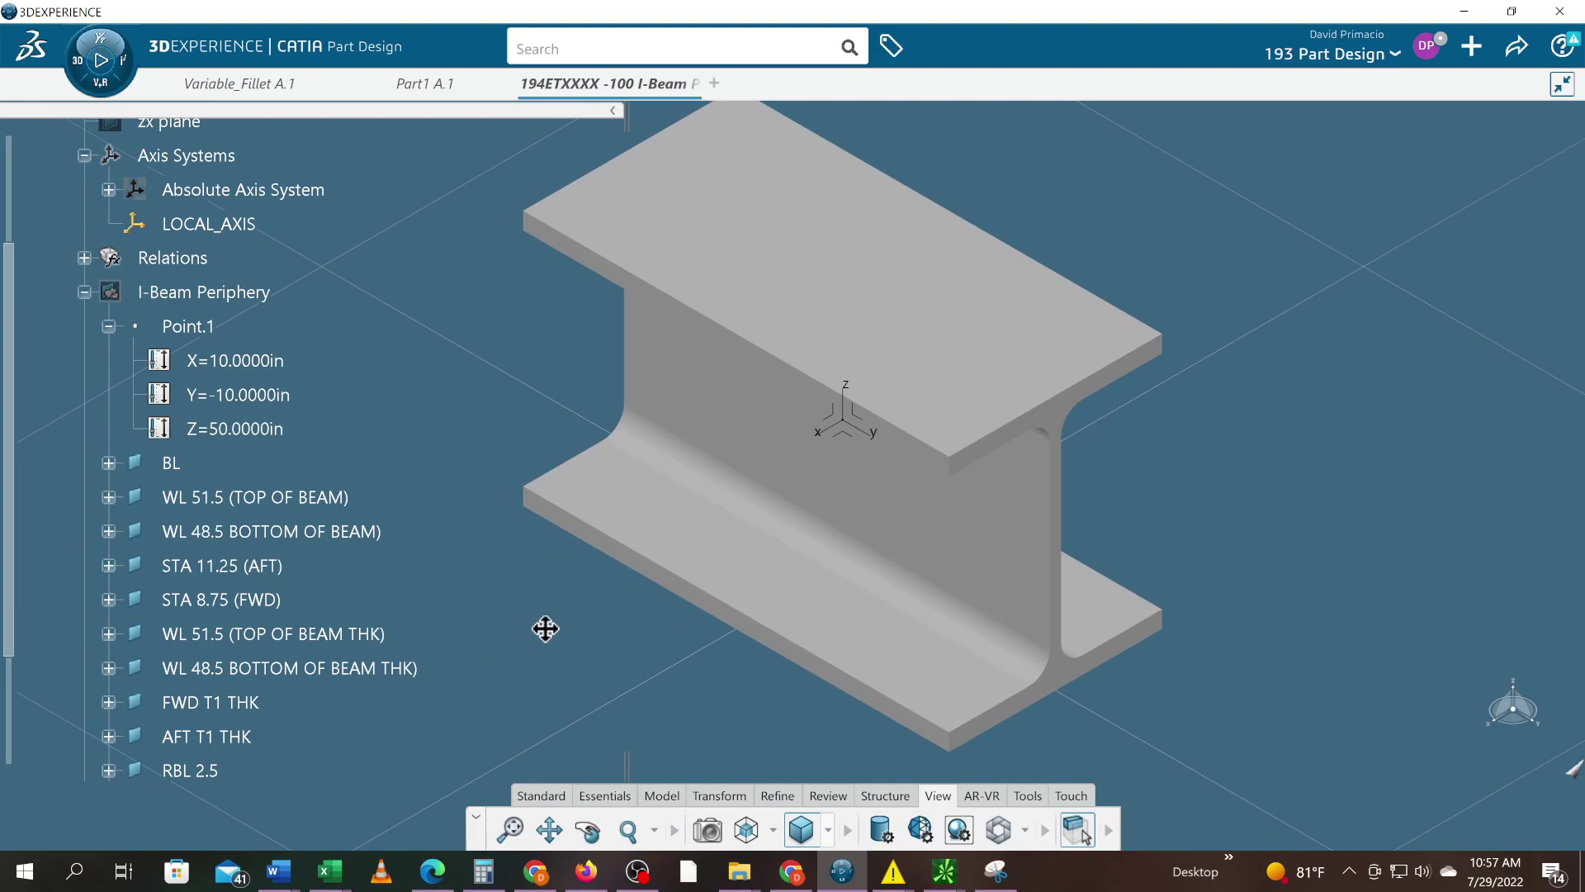
{"action": "scroll", "coordinate": [67, 632], "scroll_direction": "down", "scroll_amount": 2}
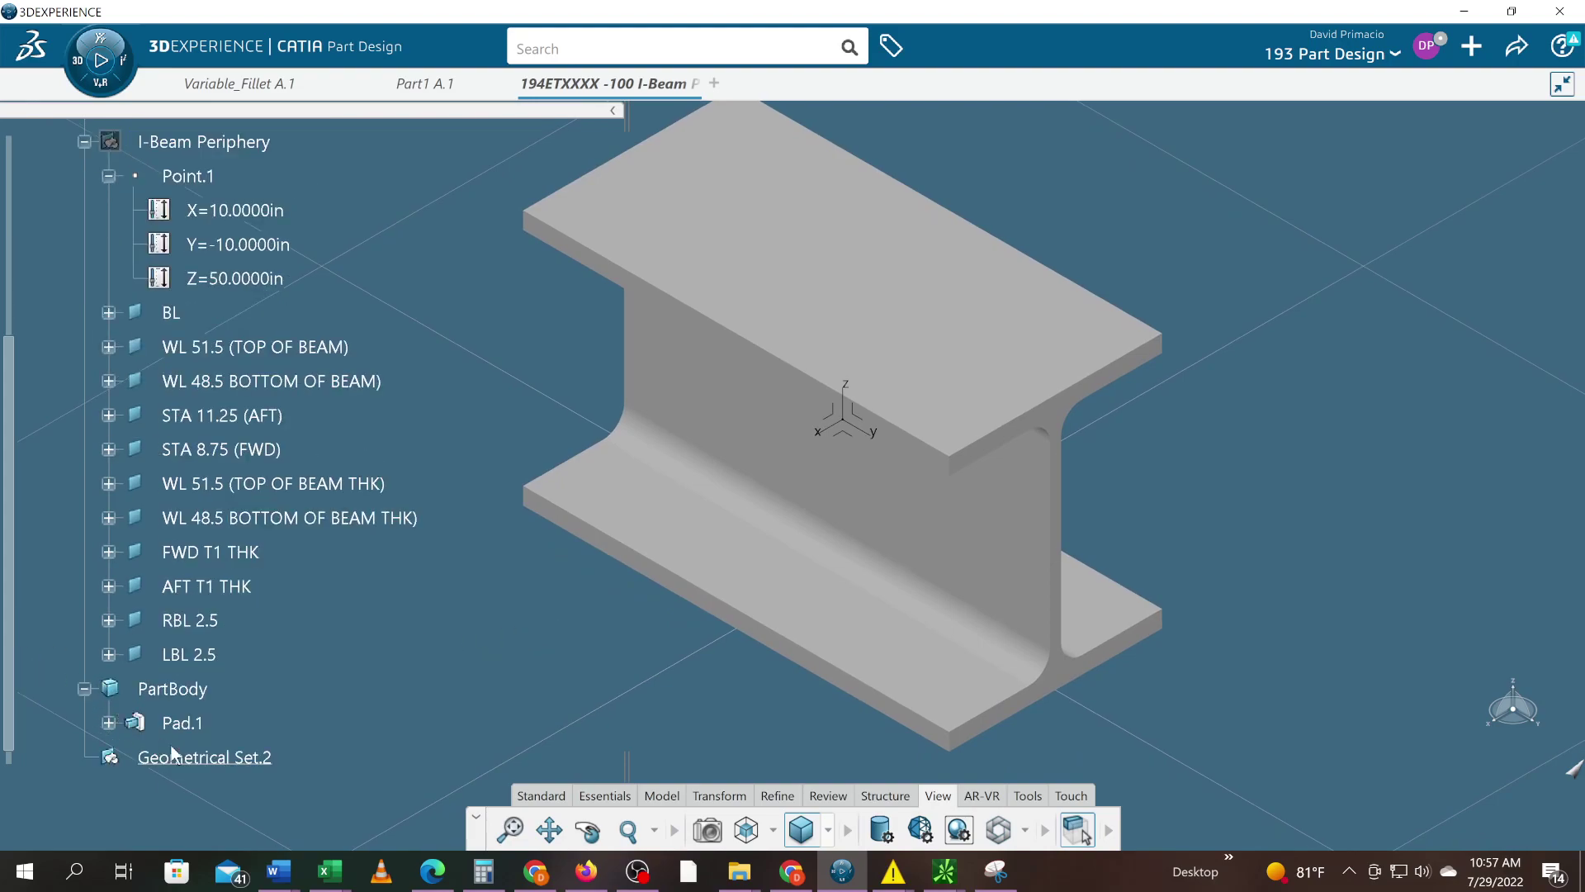
- Collapse the PartBody, I-Beam Periphery and Axis Systems branches of the specification tree
{"action": "left_click", "coordinate": [85, 690]}
{"action": "scroll", "coordinate": [71, 673], "scroll_direction": "up", "scroll_amount": 3}
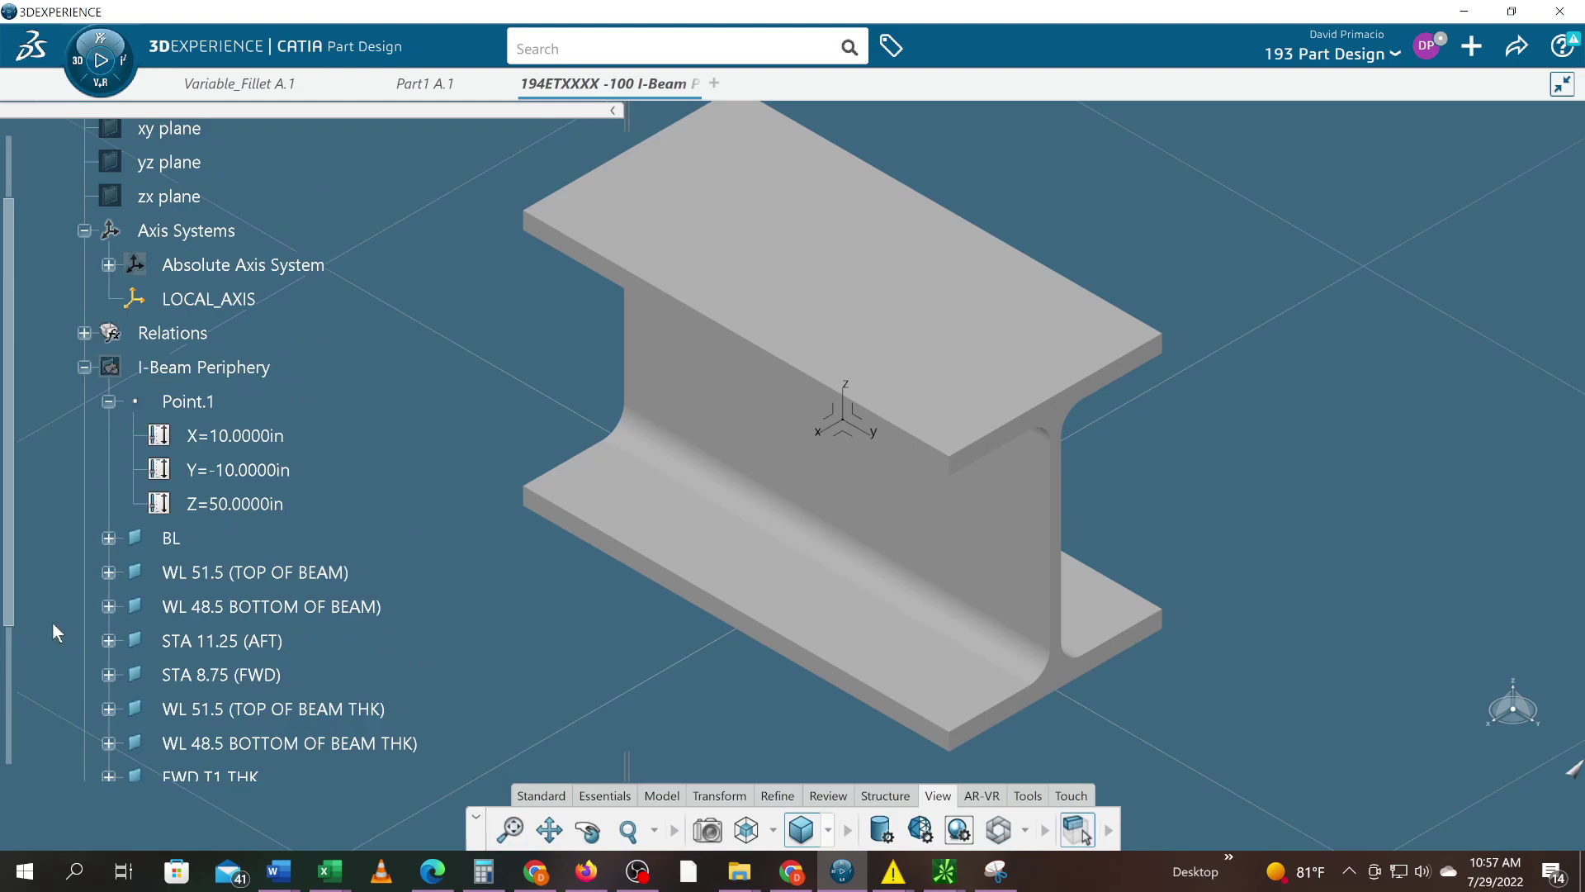
{"action": "left_click", "coordinate": [85, 368]}
{"action": "left_click", "coordinate": [84, 333]}
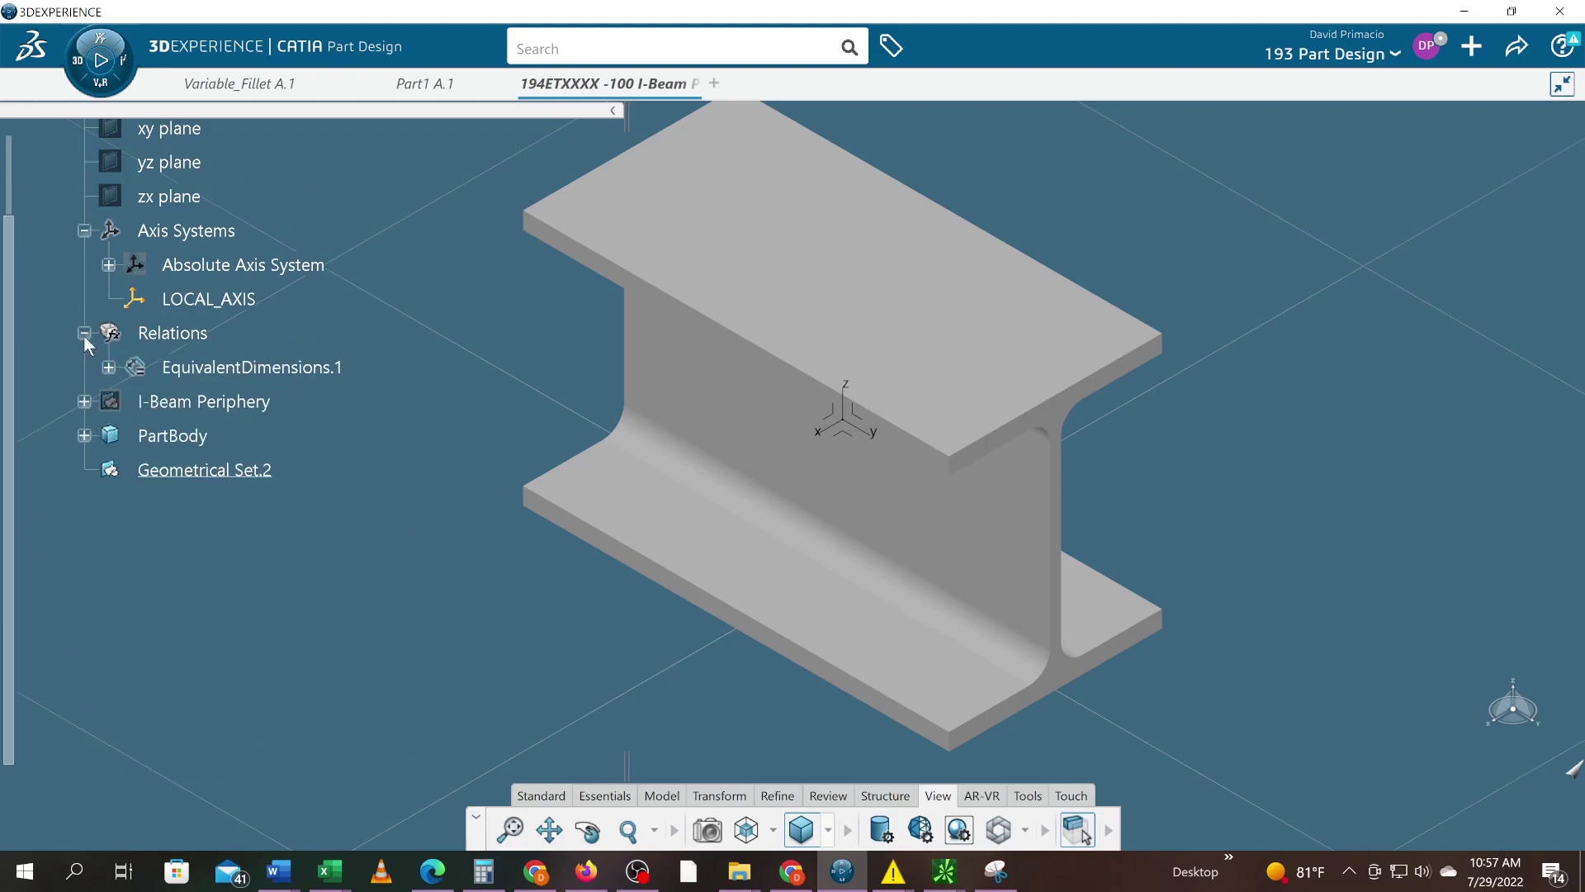
{"action": "left_click", "coordinate": [85, 334]}
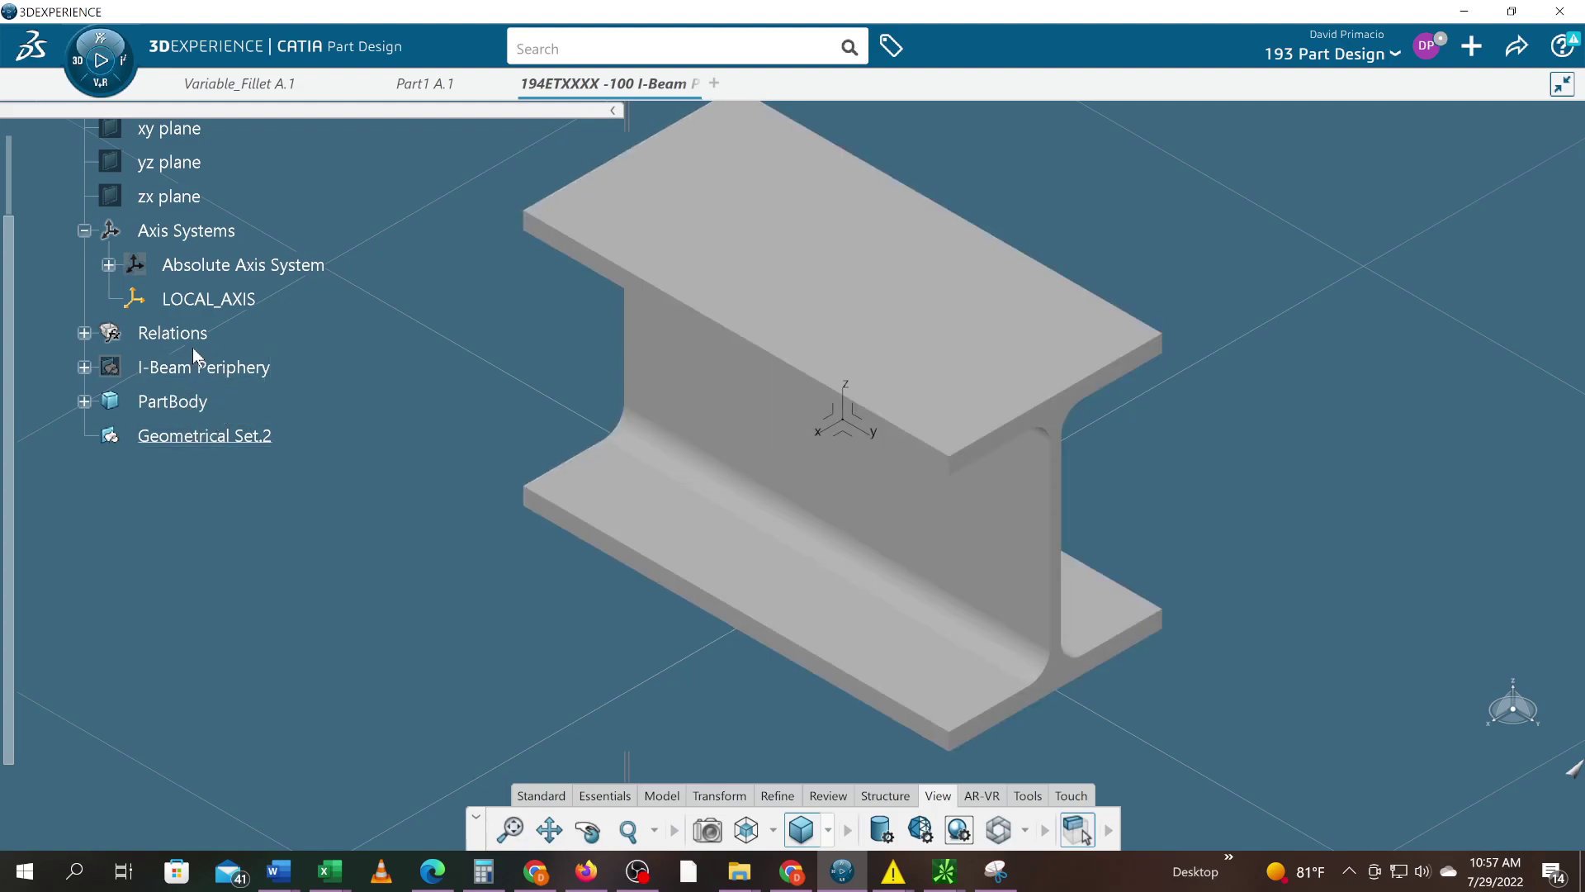
{"action": "scroll", "coordinate": [177, 443], "scroll_direction": "up", "scroll_amount": 1}
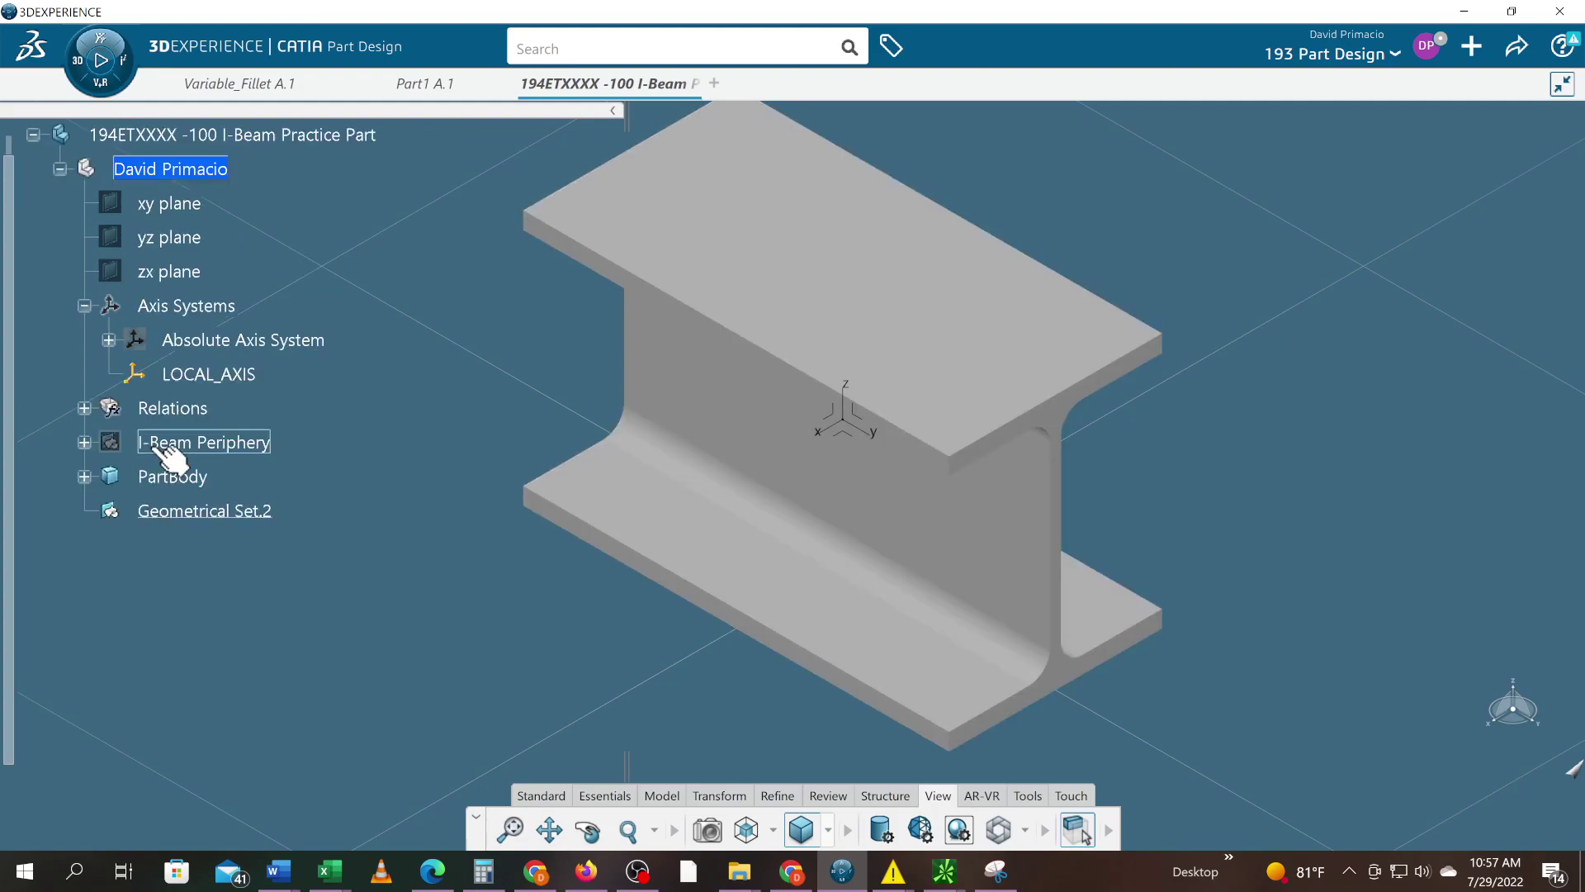
{"action": "left_click", "coordinate": [59, 168]}
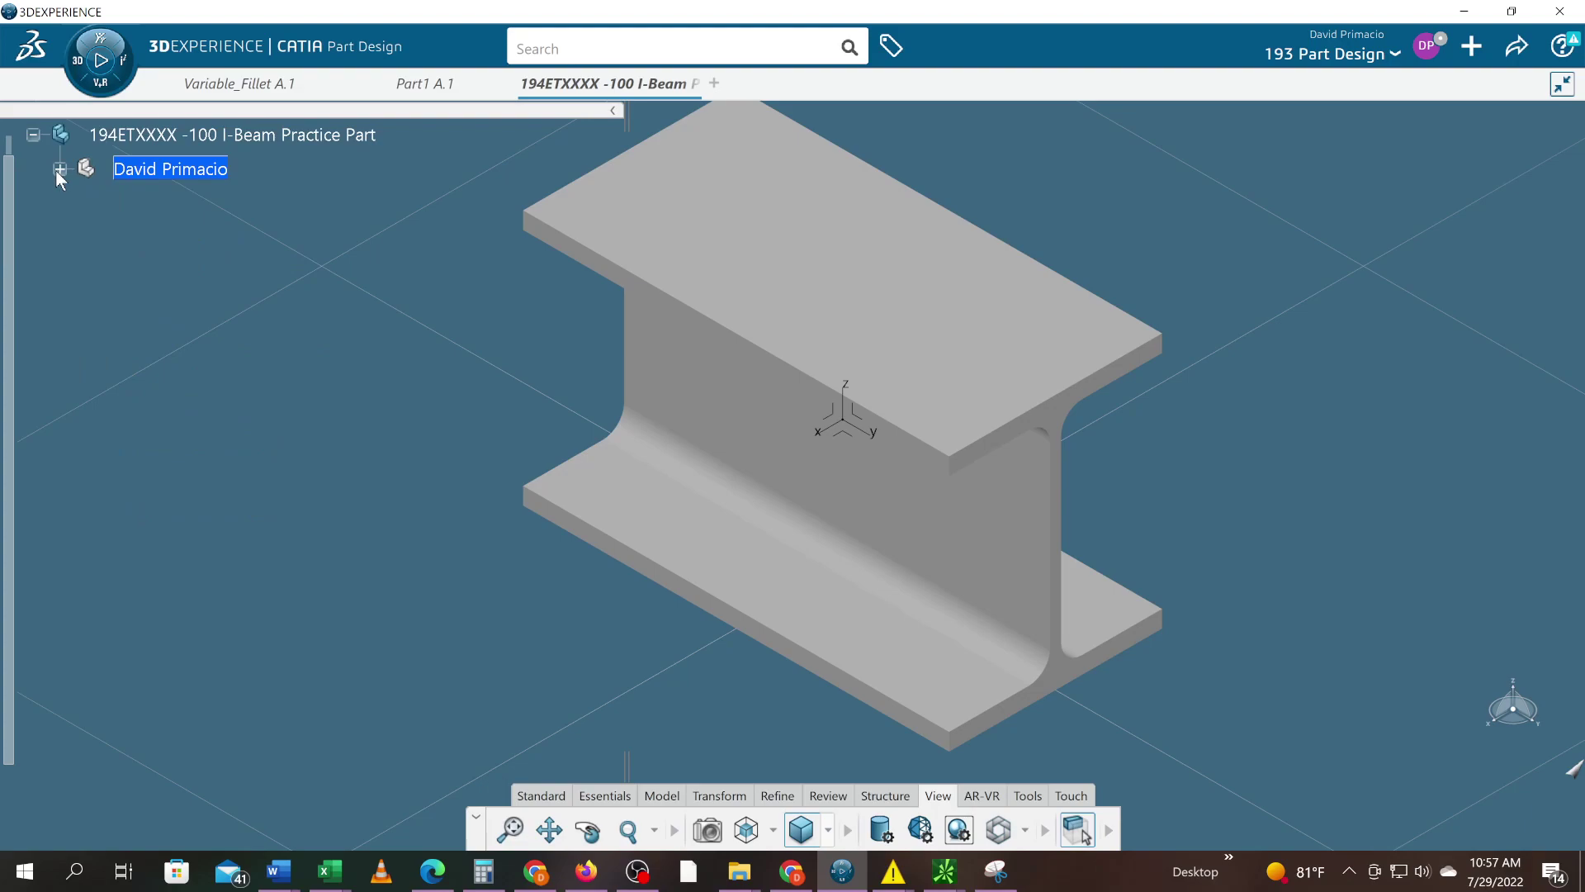
{"action": "left_click", "coordinate": [60, 168]}
- Reorder the 3D shape's children so the new geometrical set sits between Relations and I-Beam Periphery
{"action": "right_click", "coordinate": [191, 166]}
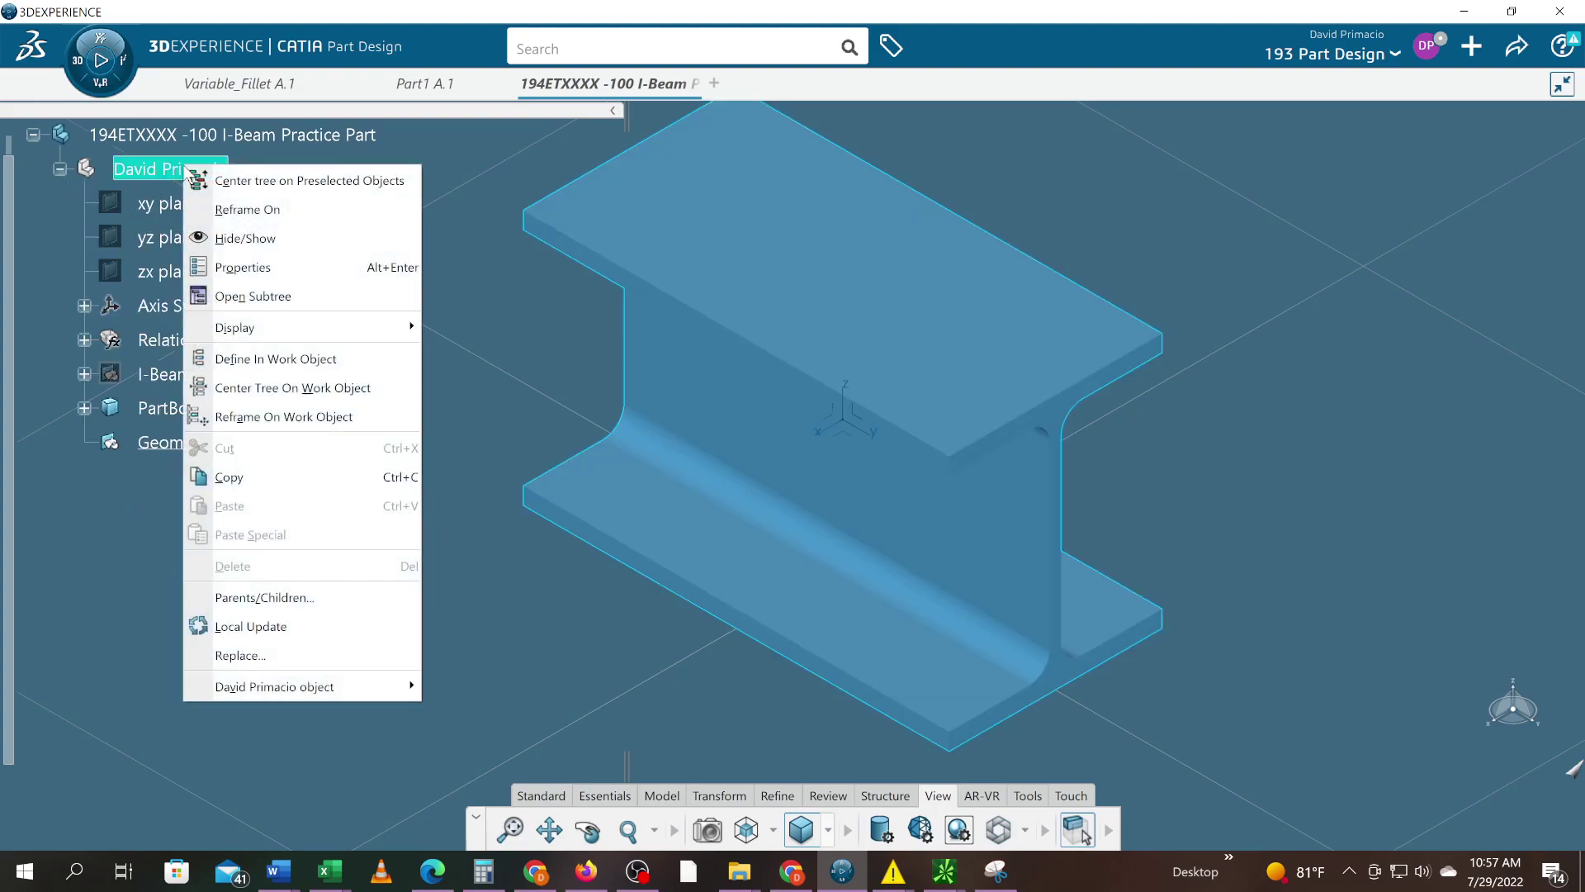
{"action": "mouse_move", "coordinate": [293, 686]}
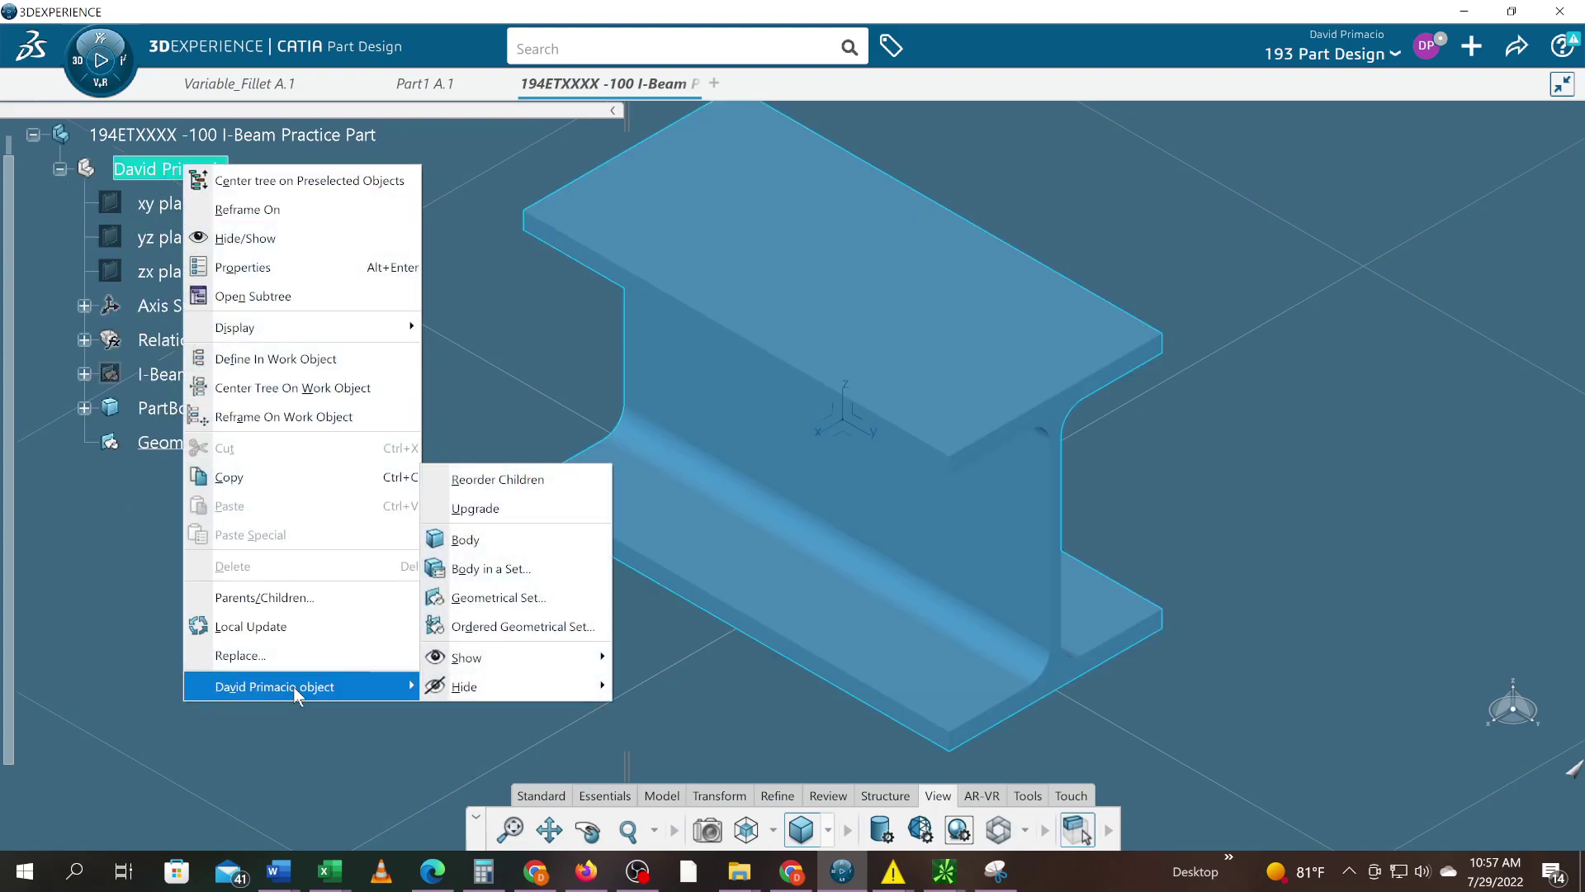
{"action": "left_click", "coordinate": [582, 479]}
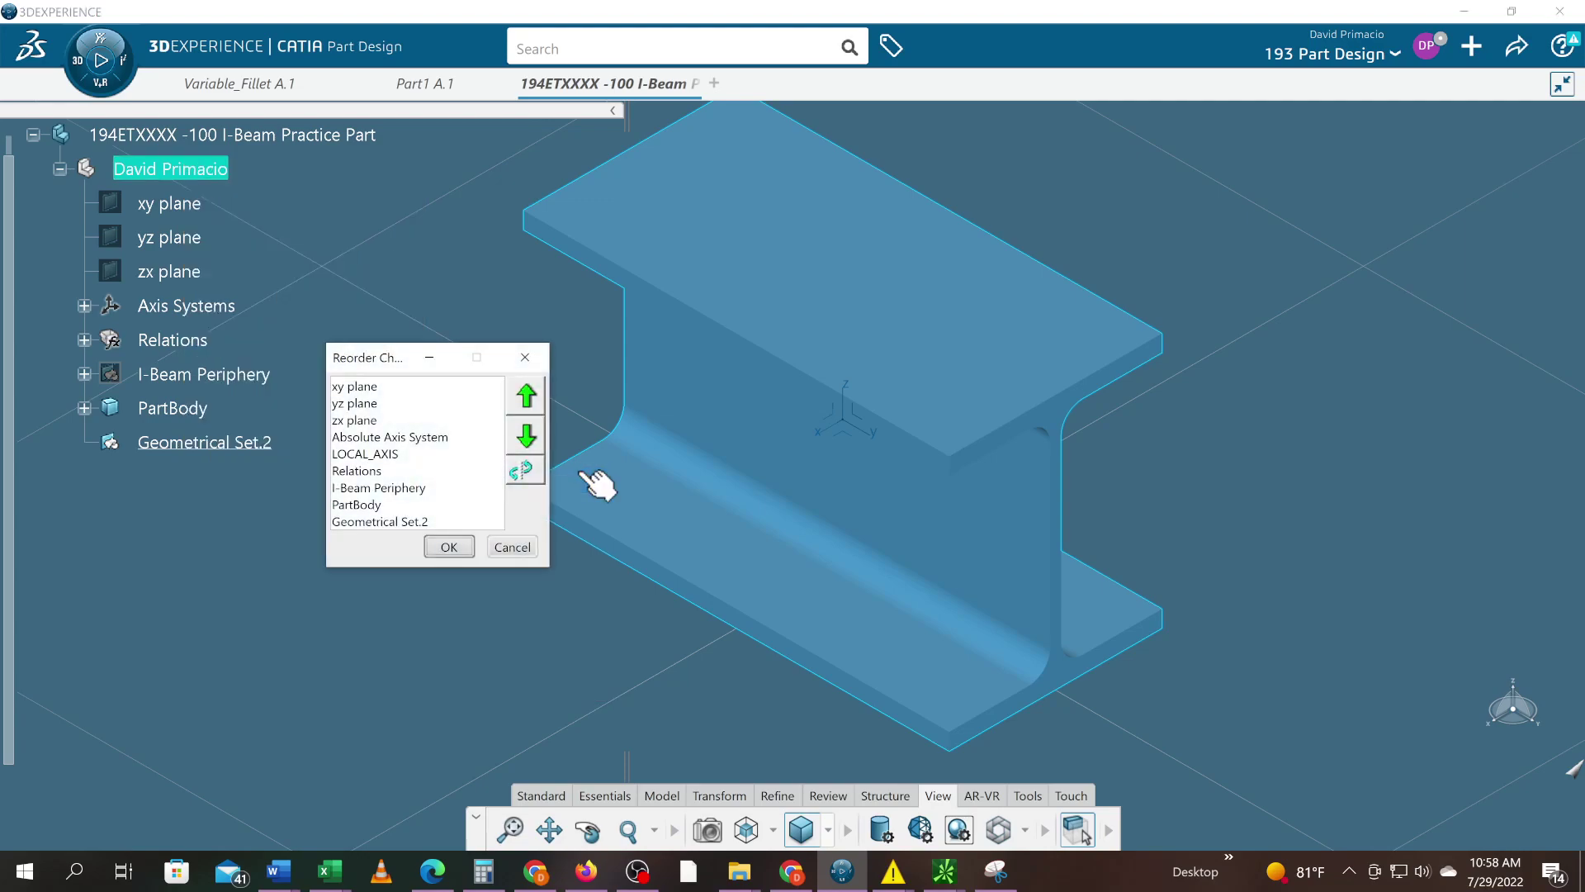
{"action": "left_click", "coordinate": [159, 448]}
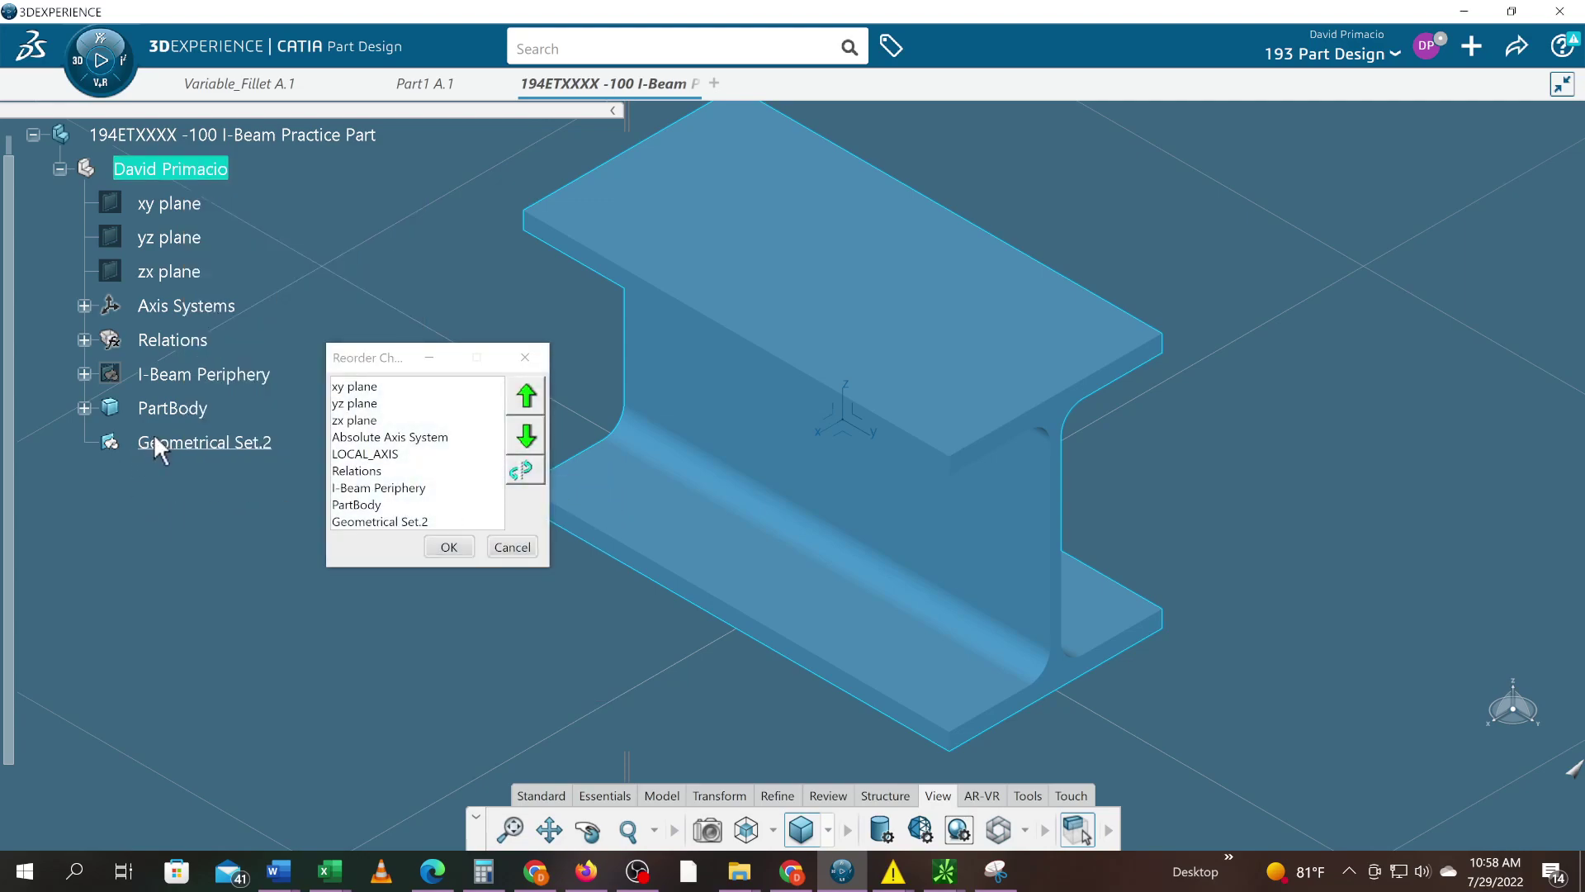
{"action": "left_click", "coordinate": [388, 525]}
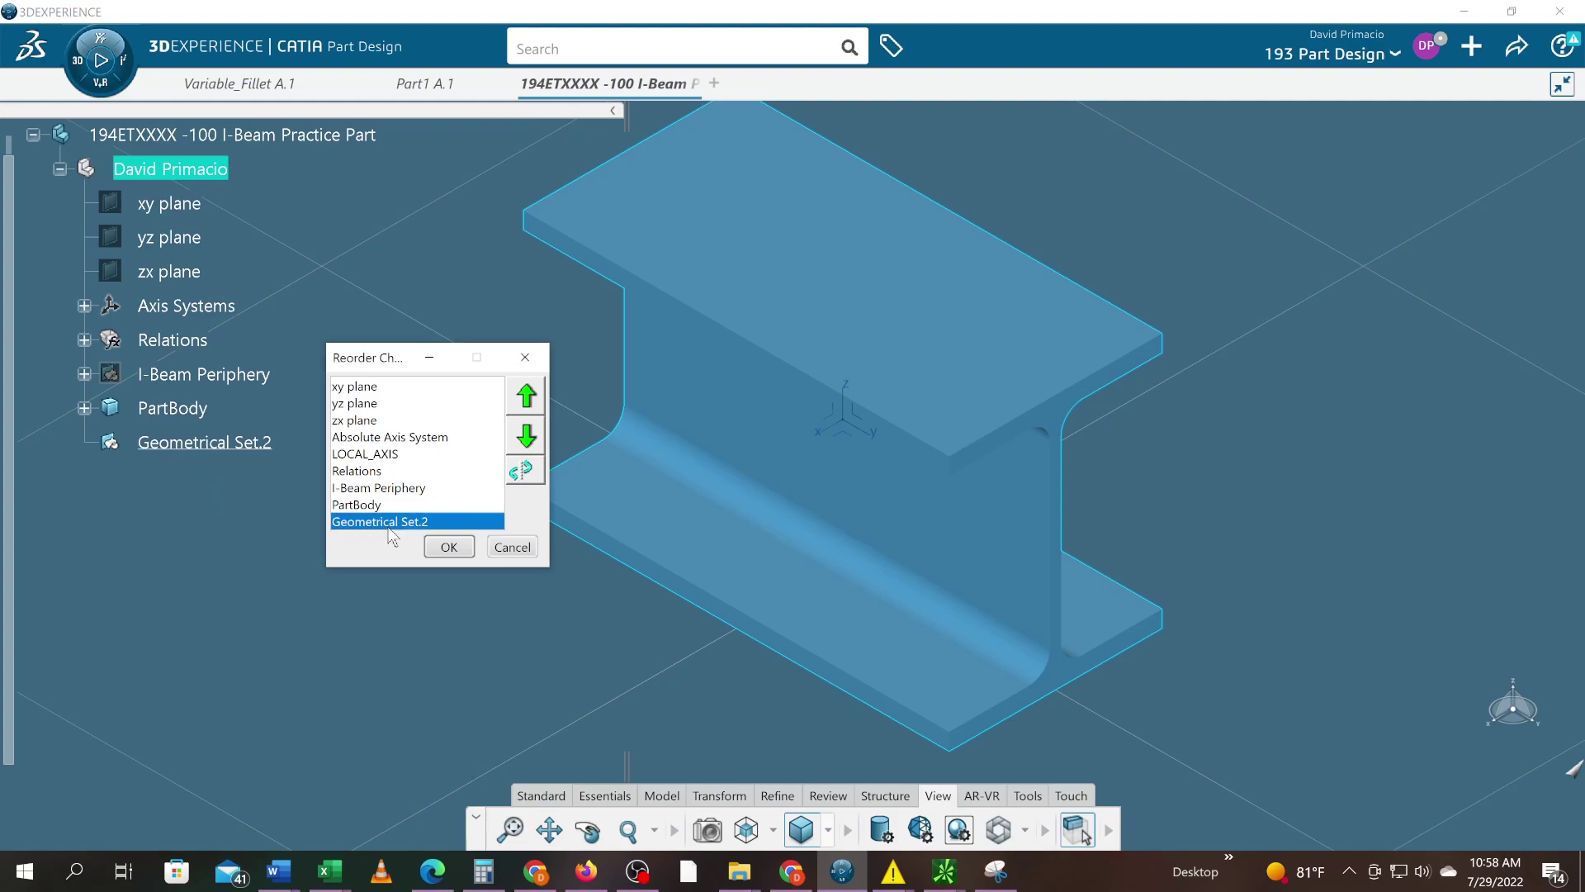
{"action": "left_click", "coordinate": [526, 411]}
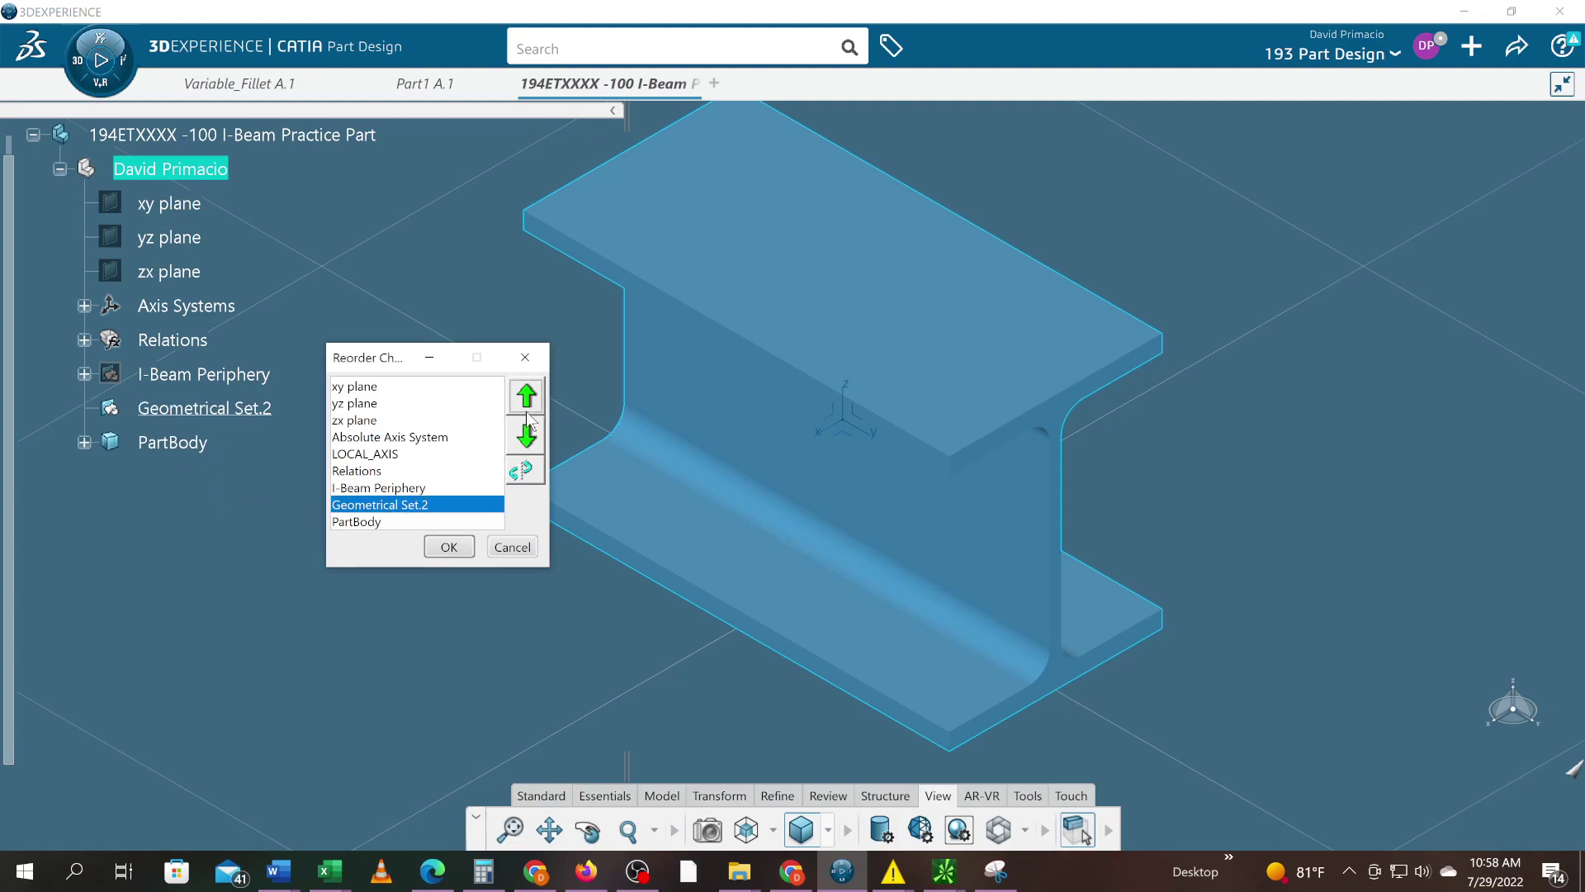
{"action": "left_click", "coordinate": [527, 411]}
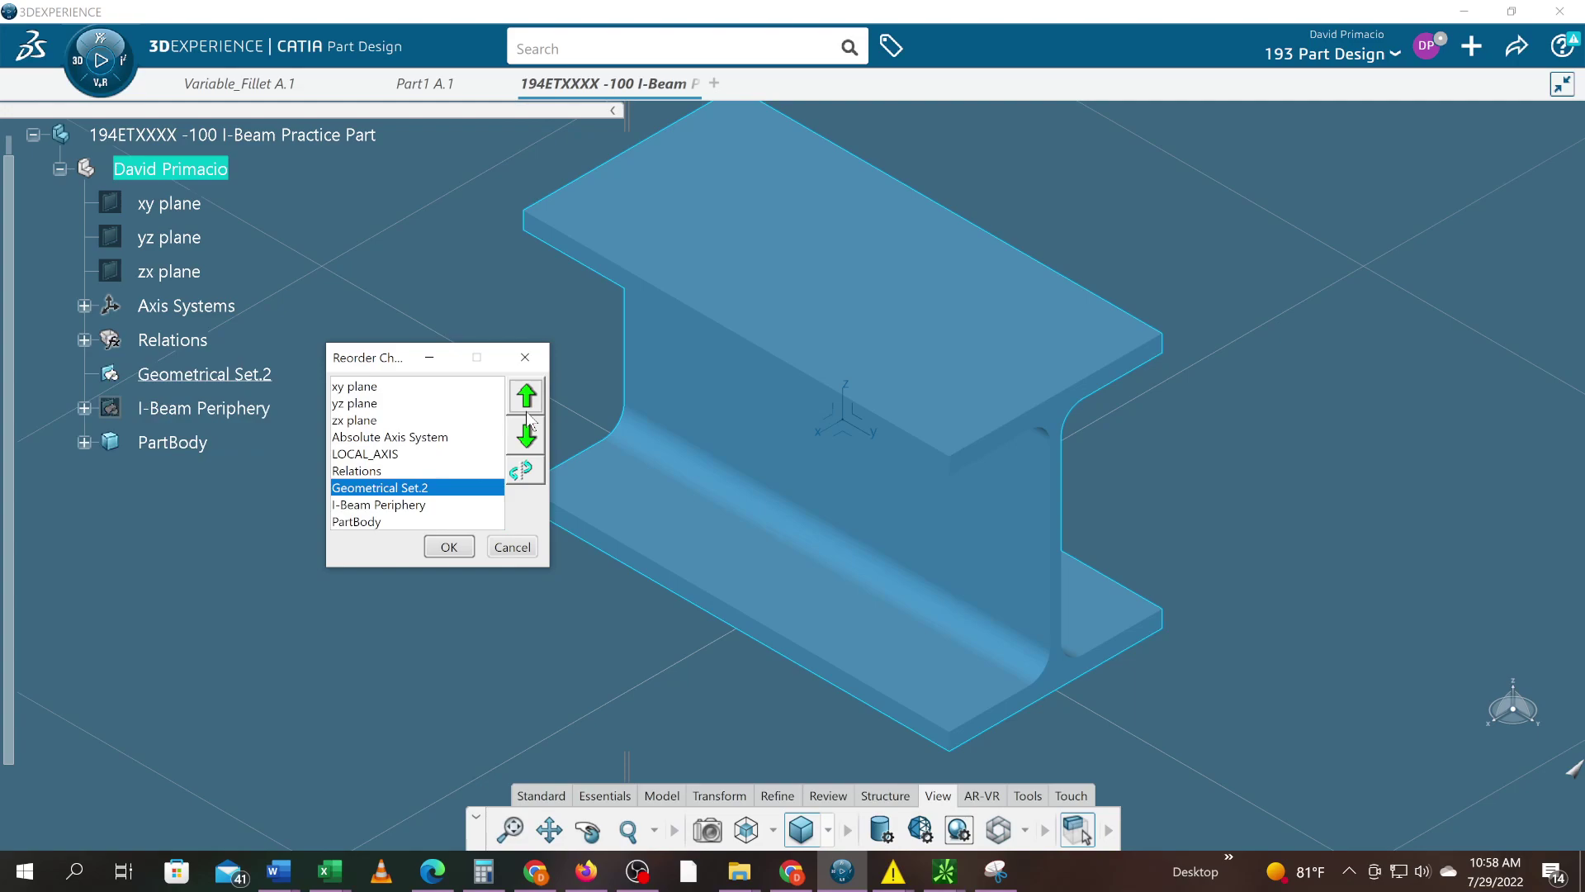
{"action": "left_click", "coordinate": [448, 547]}
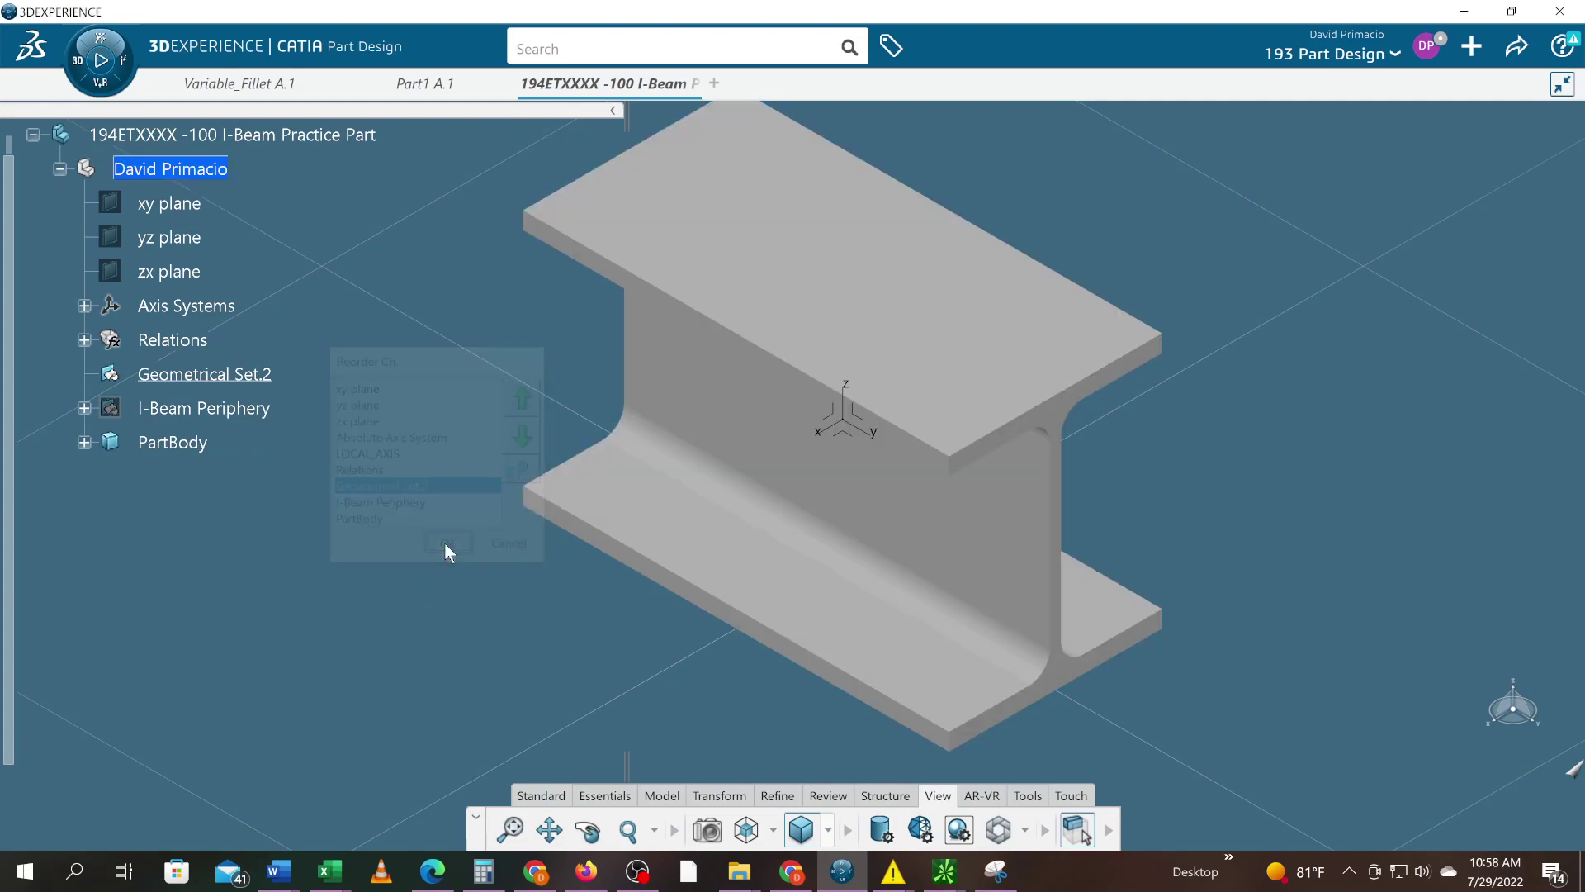
- Move Point.1 from I-Beam Periphery into the new geometrical set, and expand that set and the Axis Systems branch
{"action": "left_click", "coordinate": [84, 408]}
{"action": "scroll", "coordinate": [111, 405], "scroll_direction": "up", "scroll_amount": 1}
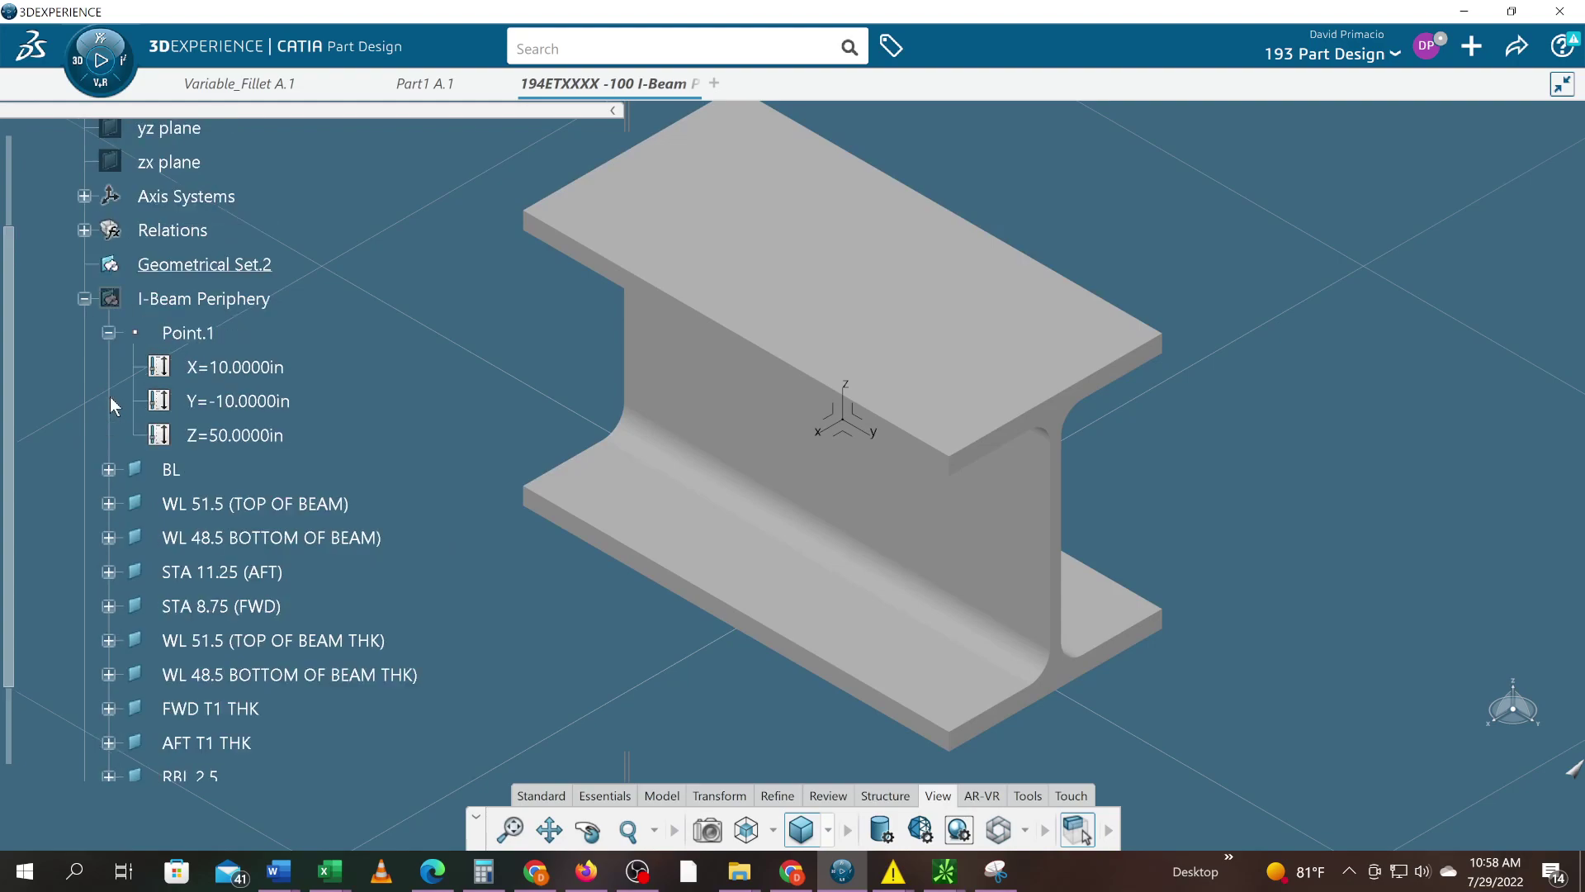
{"action": "left_click", "coordinate": [216, 333]}
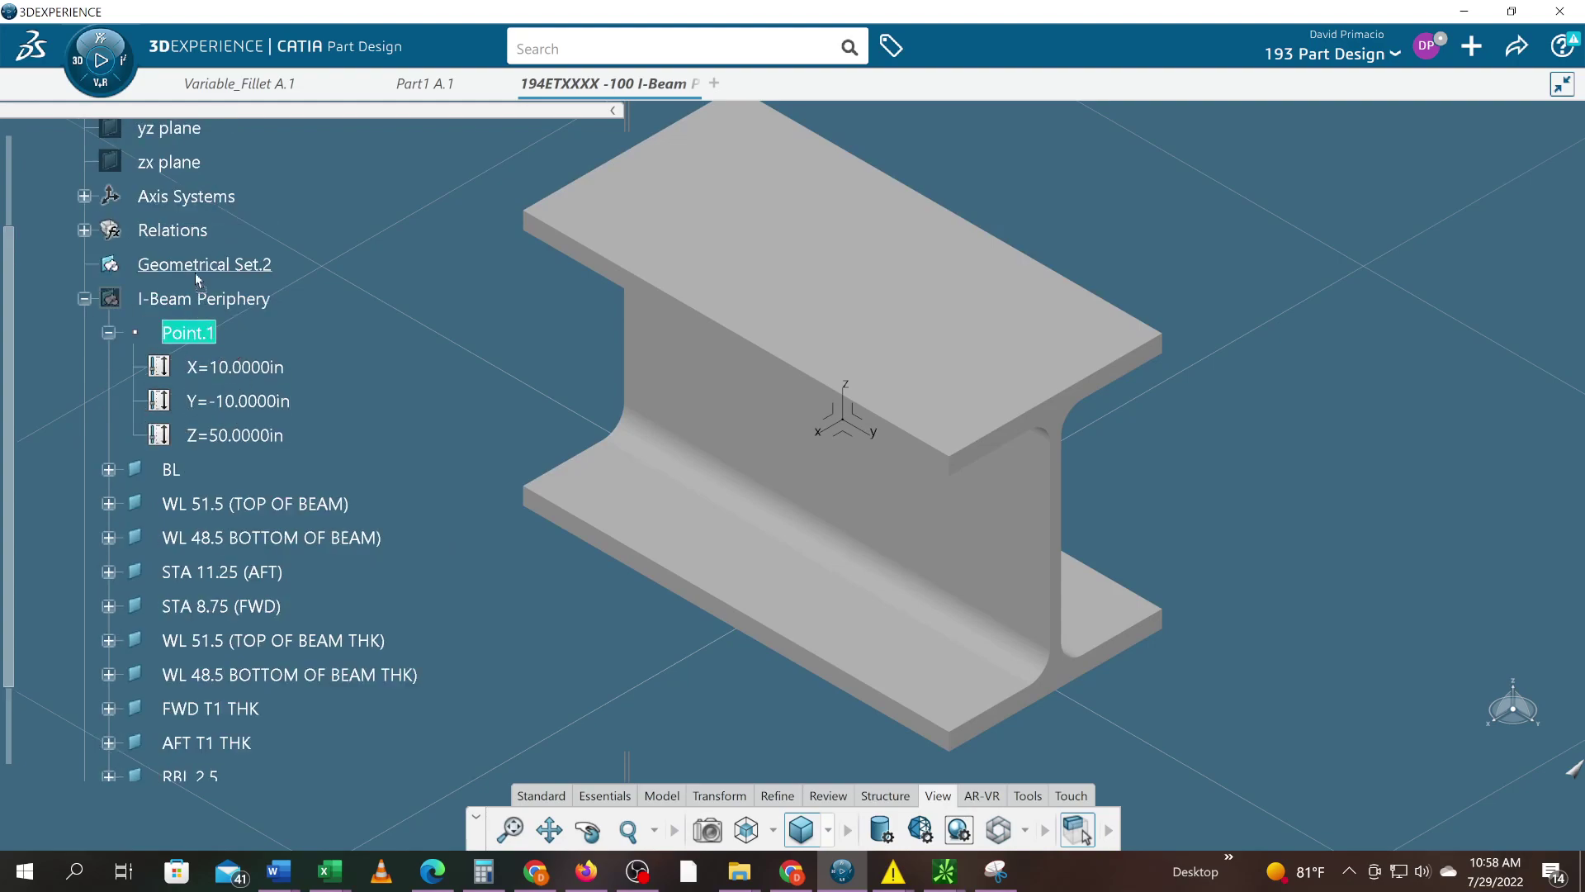
{"action": "left_click_drag", "start_coordinate": [213, 271], "coordinate": [207, 266]}
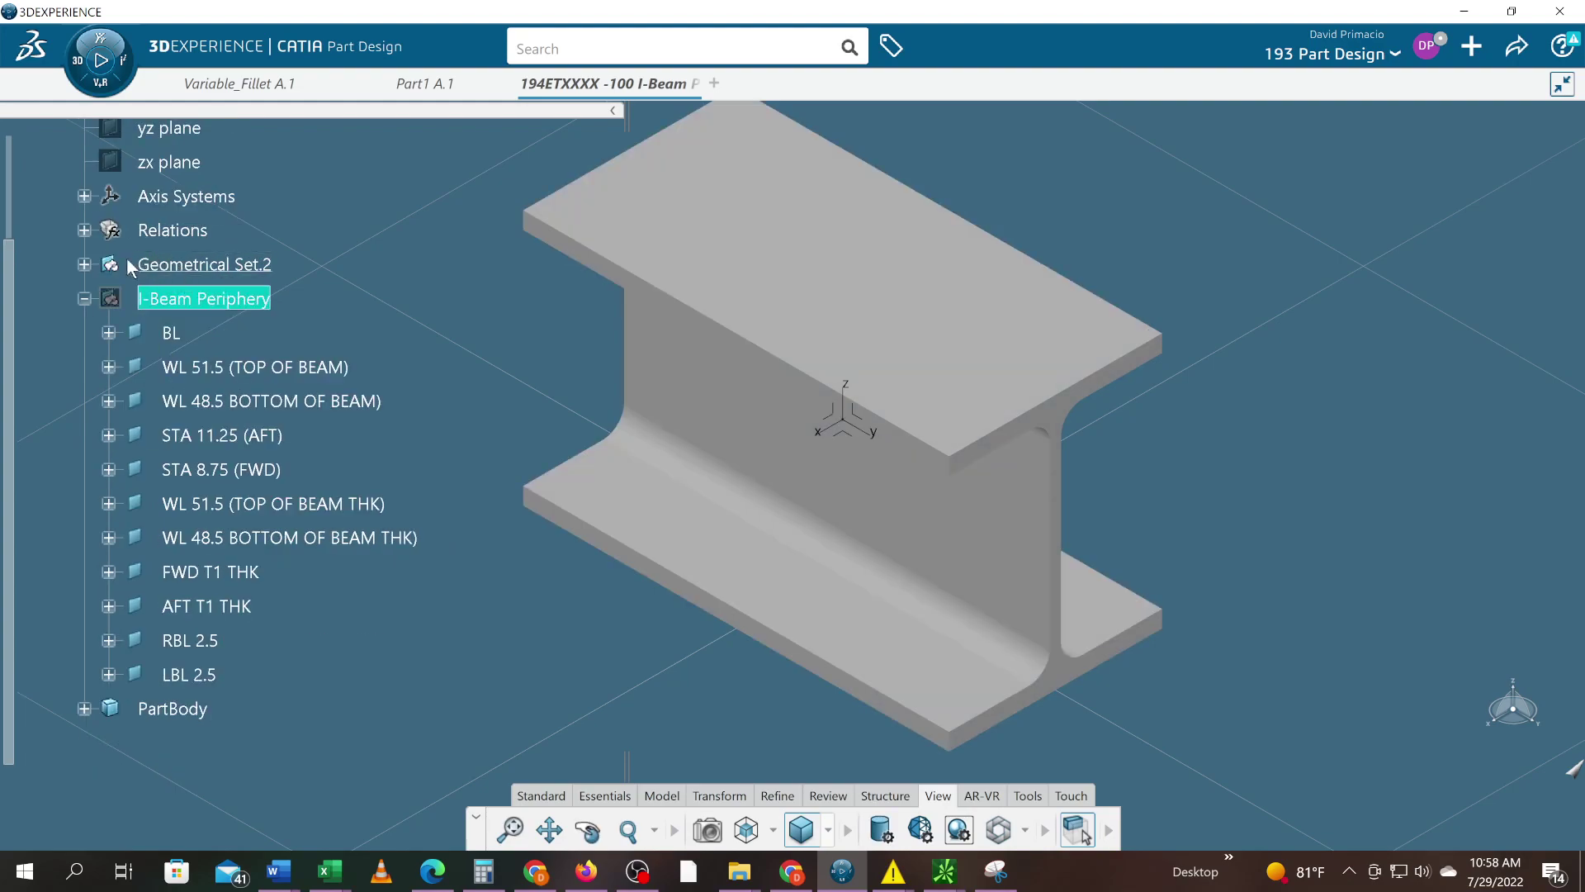
{"action": "left_click", "coordinate": [84, 264]}
{"action": "left_click", "coordinate": [108, 298]}
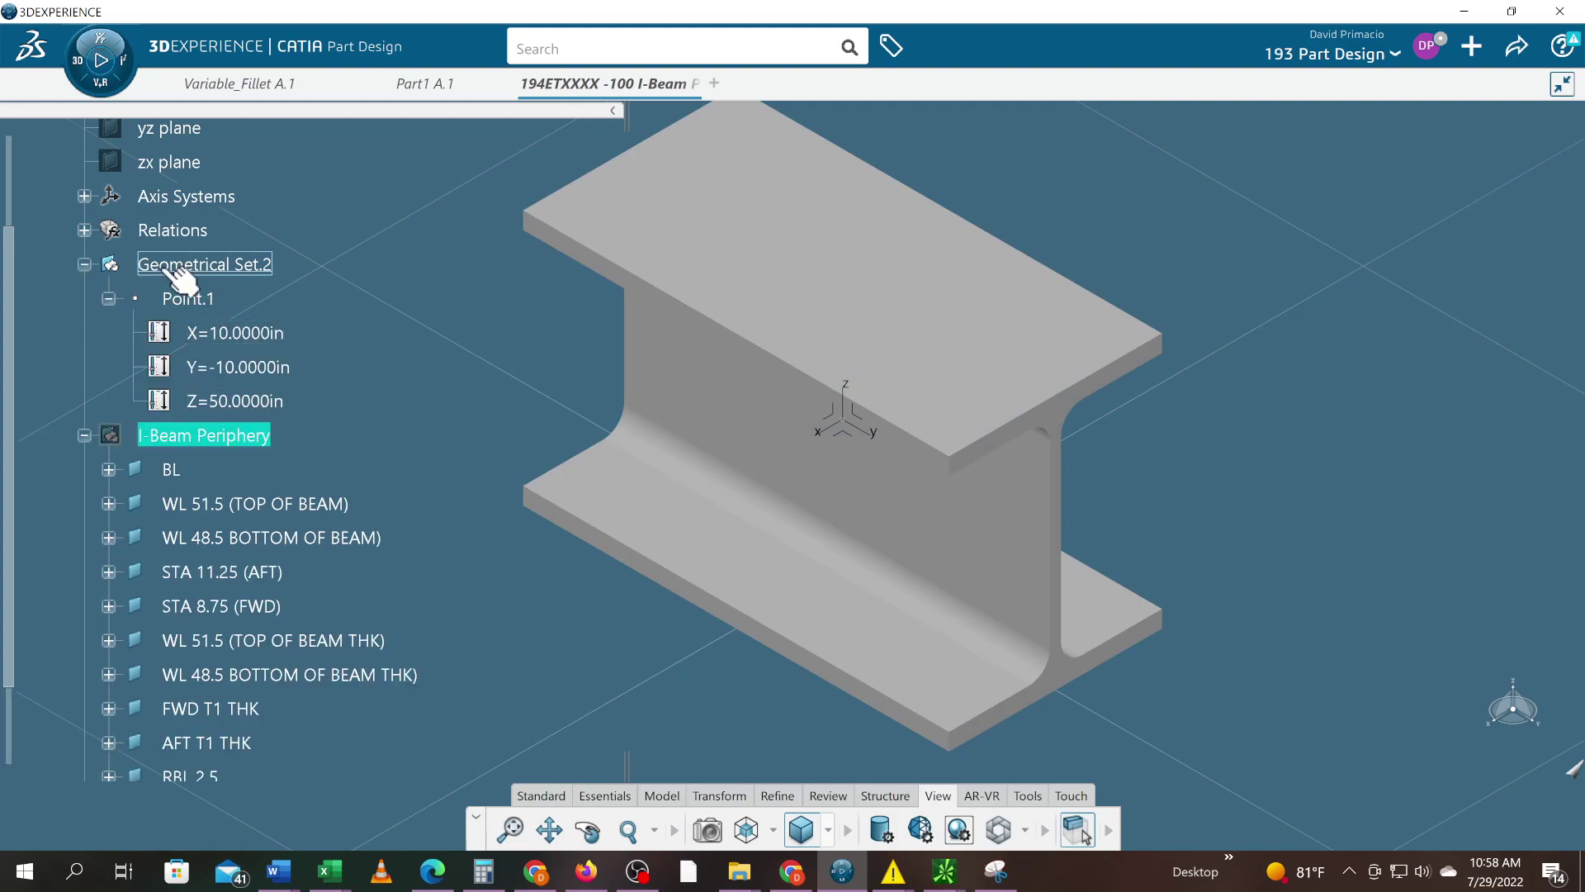
{"action": "scroll", "coordinate": [178, 272], "scroll_direction": "up", "scroll_amount": 1}
{"action": "left_click", "coordinate": [84, 272]}
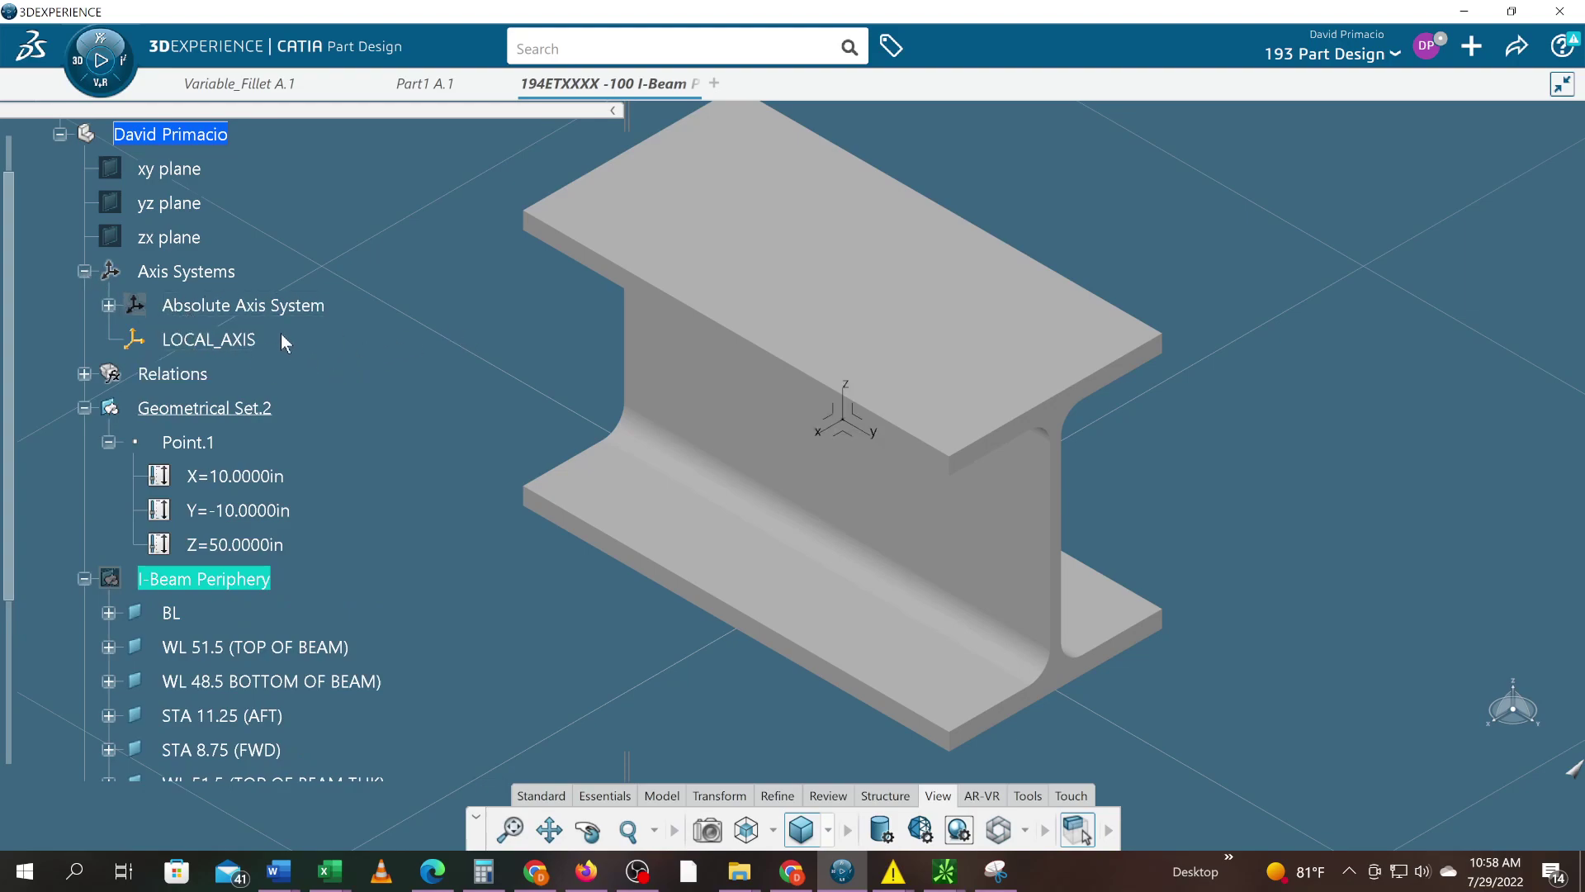
- Rename the geometrical set containing Point.1 as CONSTRUCTION_GEOMETRY
{"action": "right_click", "coordinate": [265, 412]}
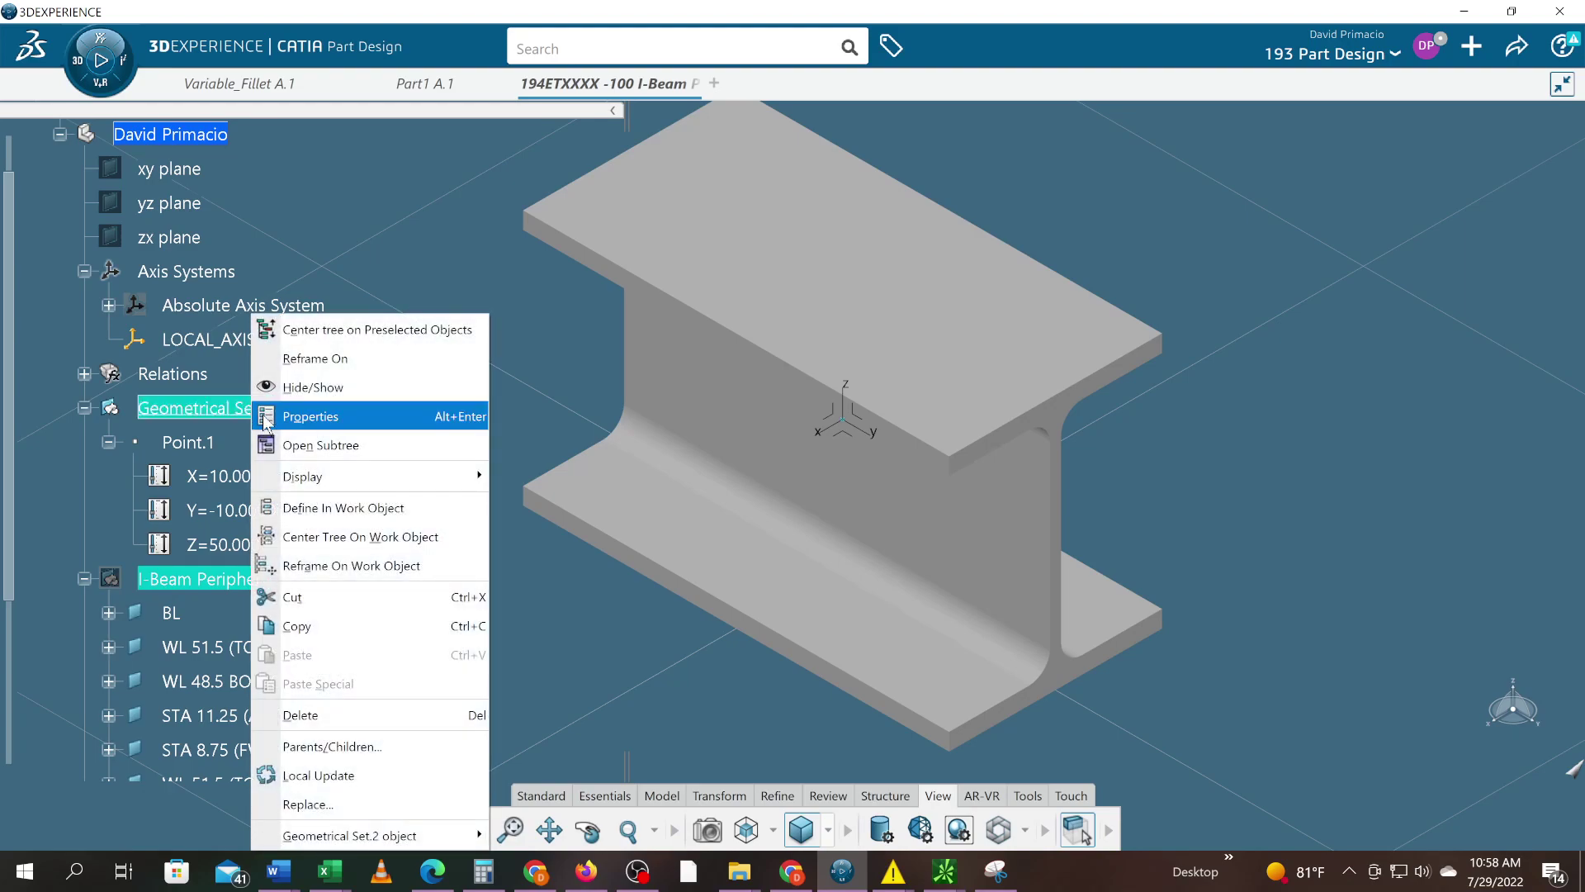
{"action": "left_click", "coordinate": [311, 416]}
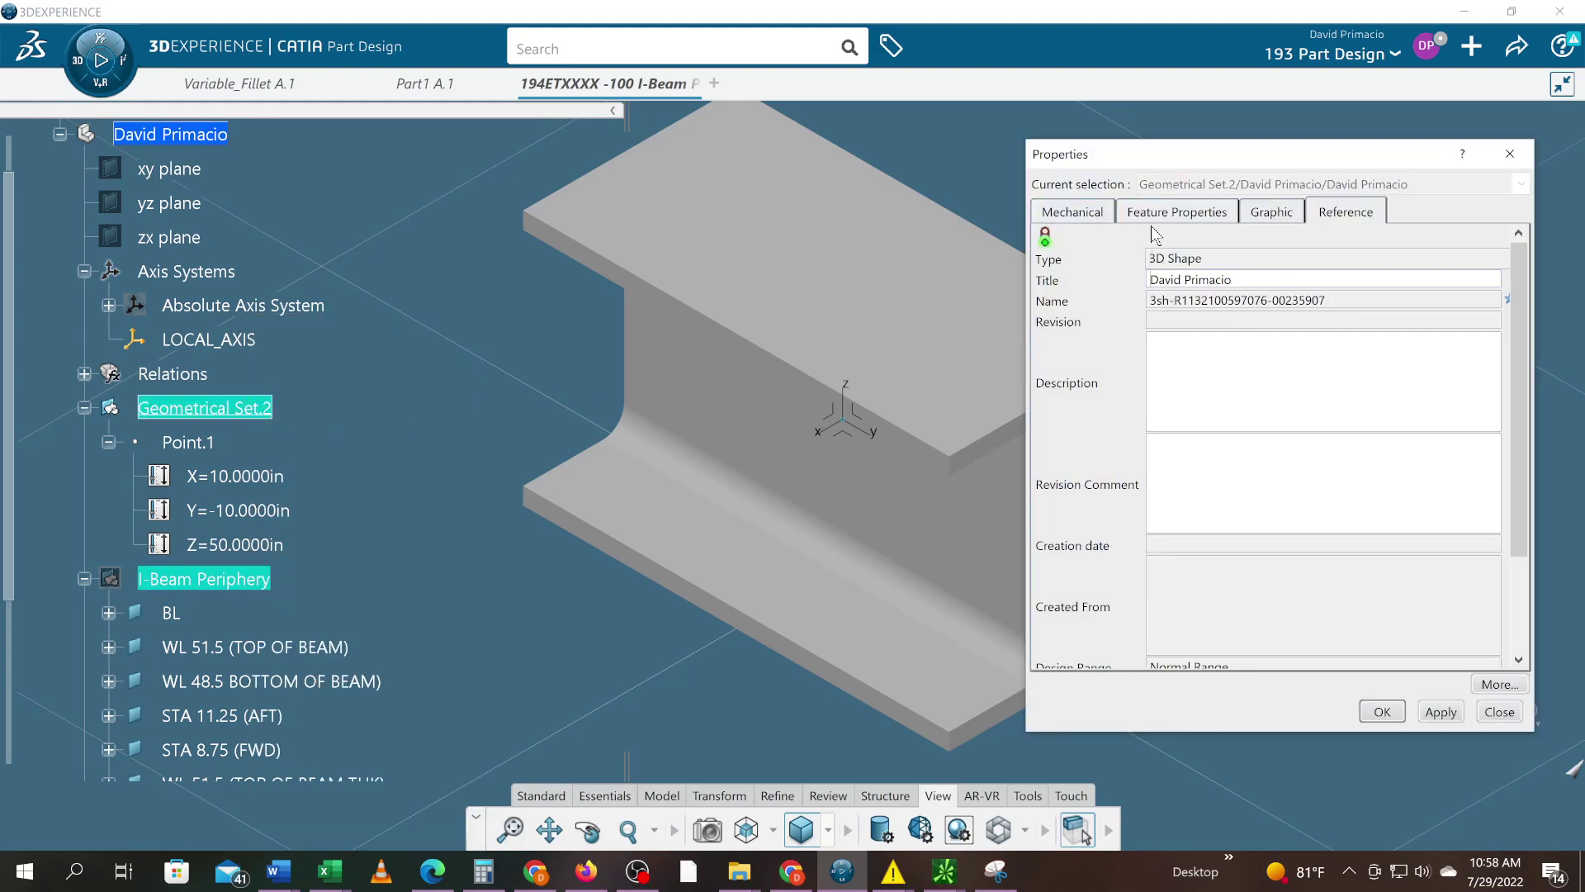
{"action": "left_click", "coordinate": [1164, 215]}
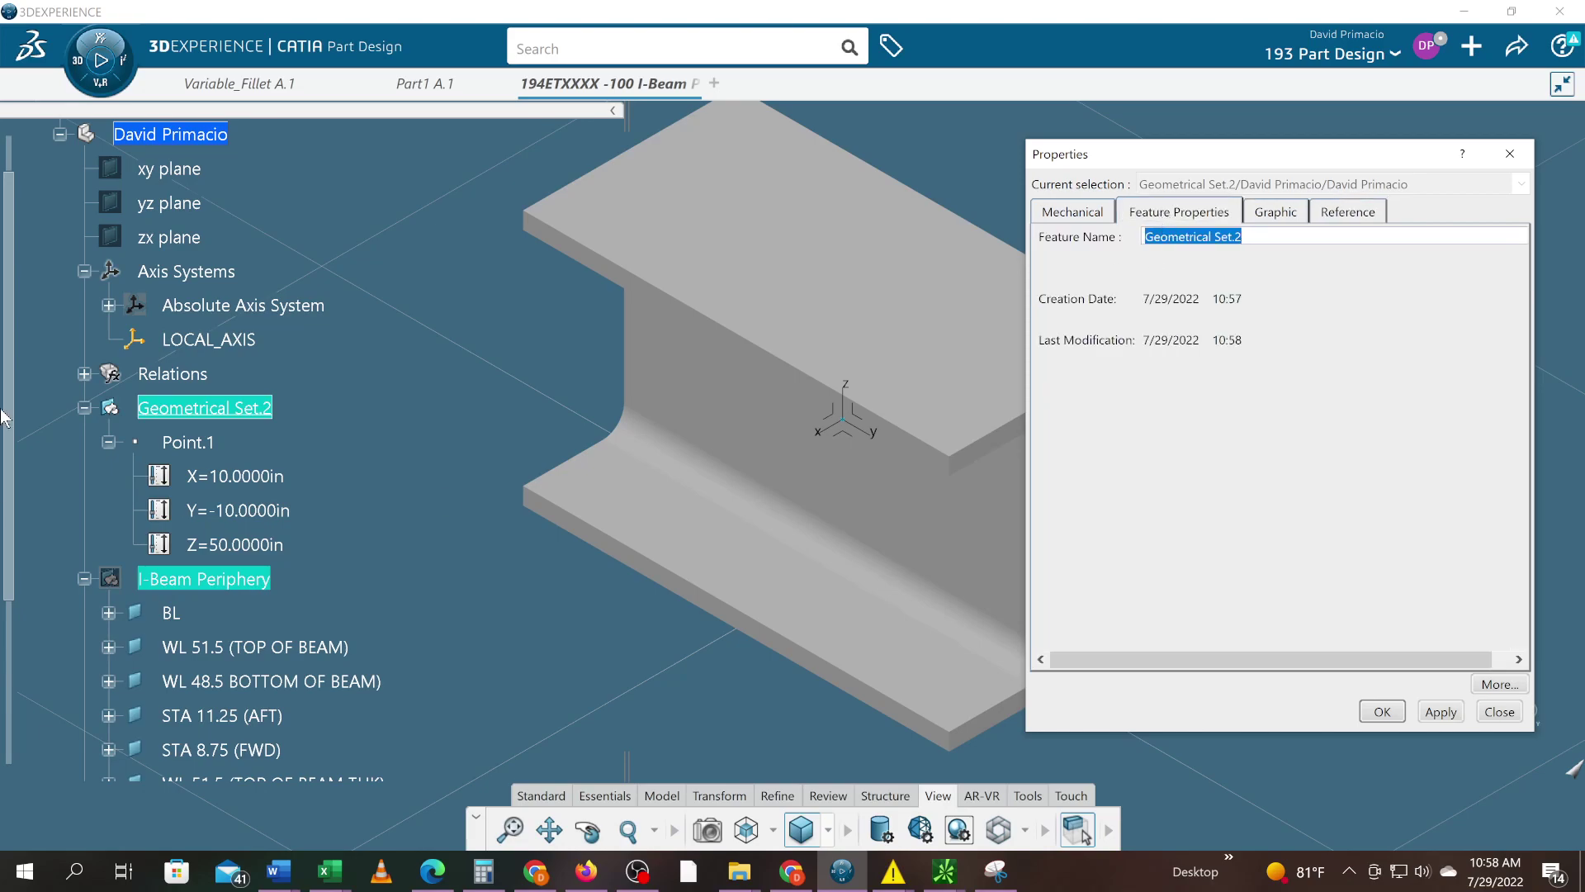
{"action": "key", "text": "Caps_Lock"}
{"action": "type", "text": "CONSTR"}
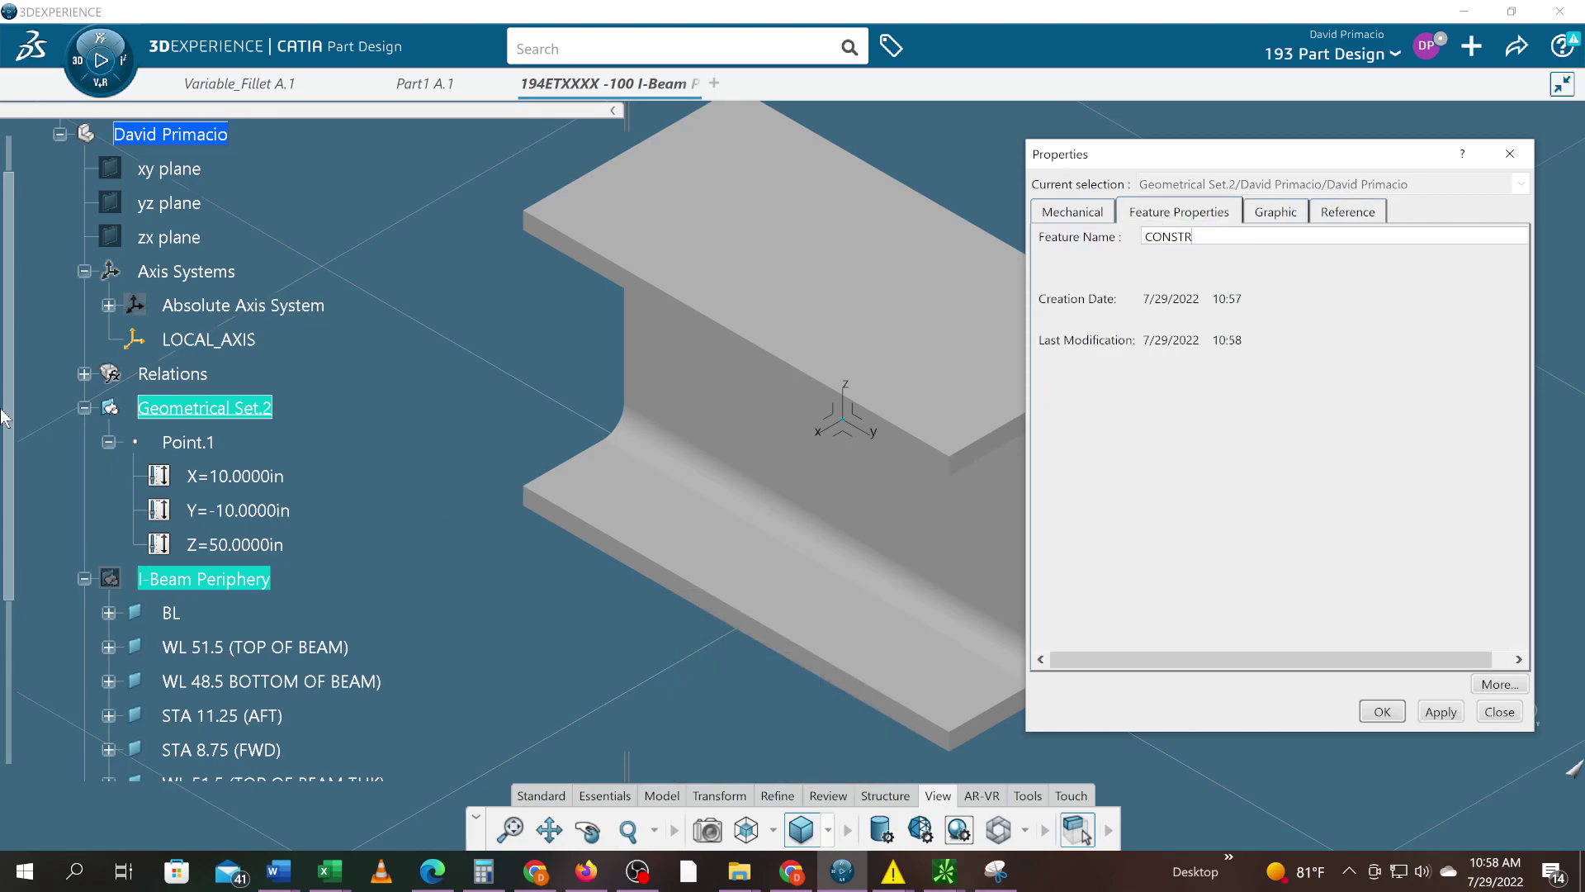
{"action": "type", "text": "UCTION_GEOMETRY"}
{"action": "key", "text": "Return"}
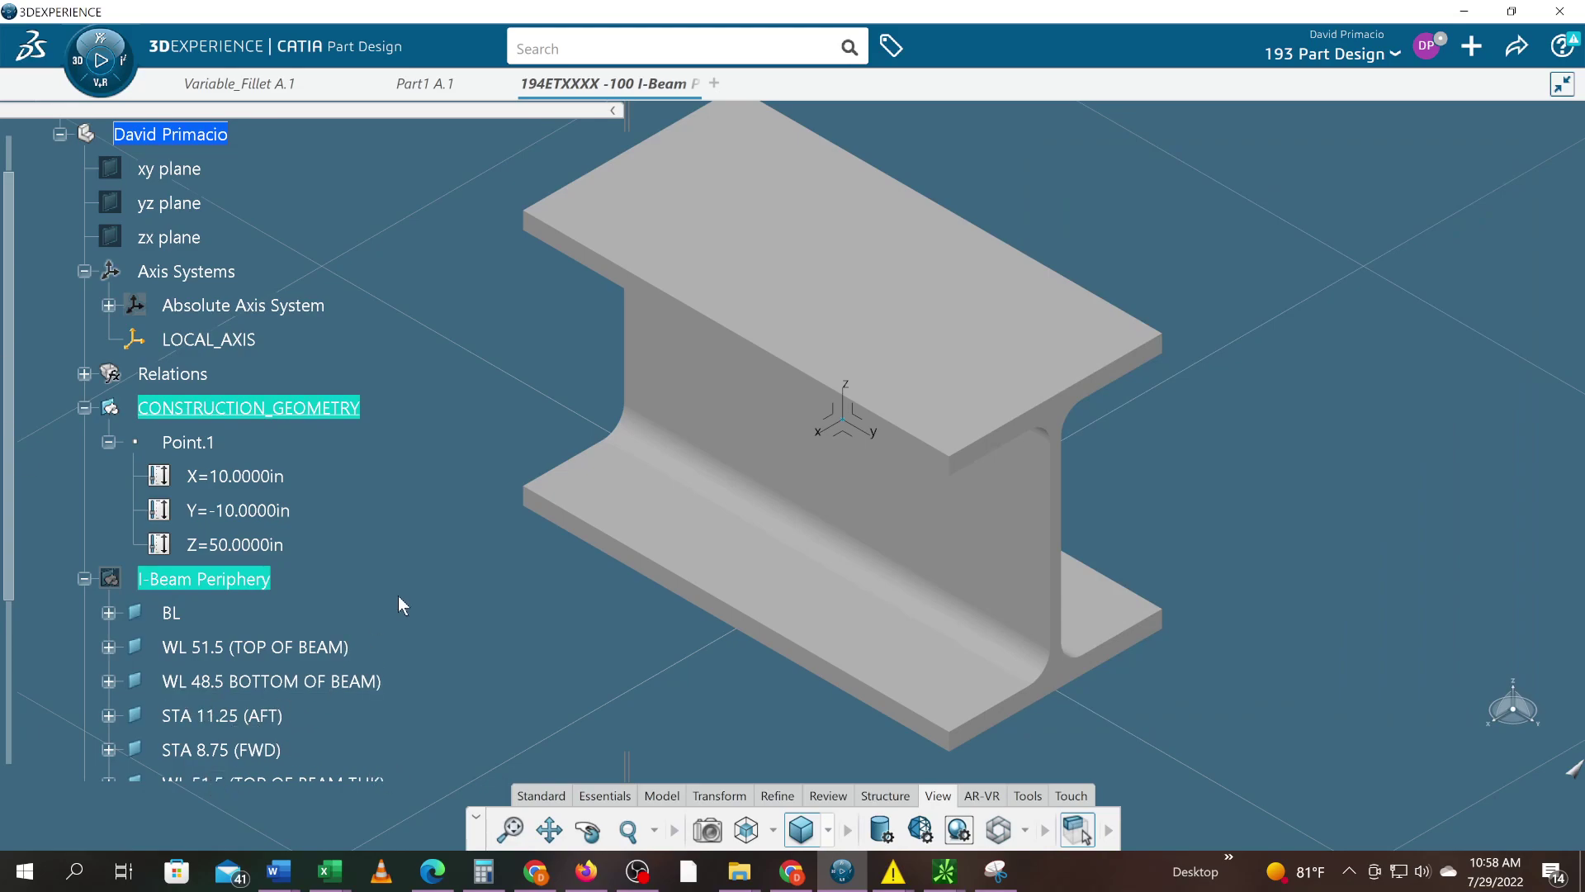
{"action": "scroll", "coordinate": [391, 585], "scroll_direction": "up", "scroll_amount": 2}
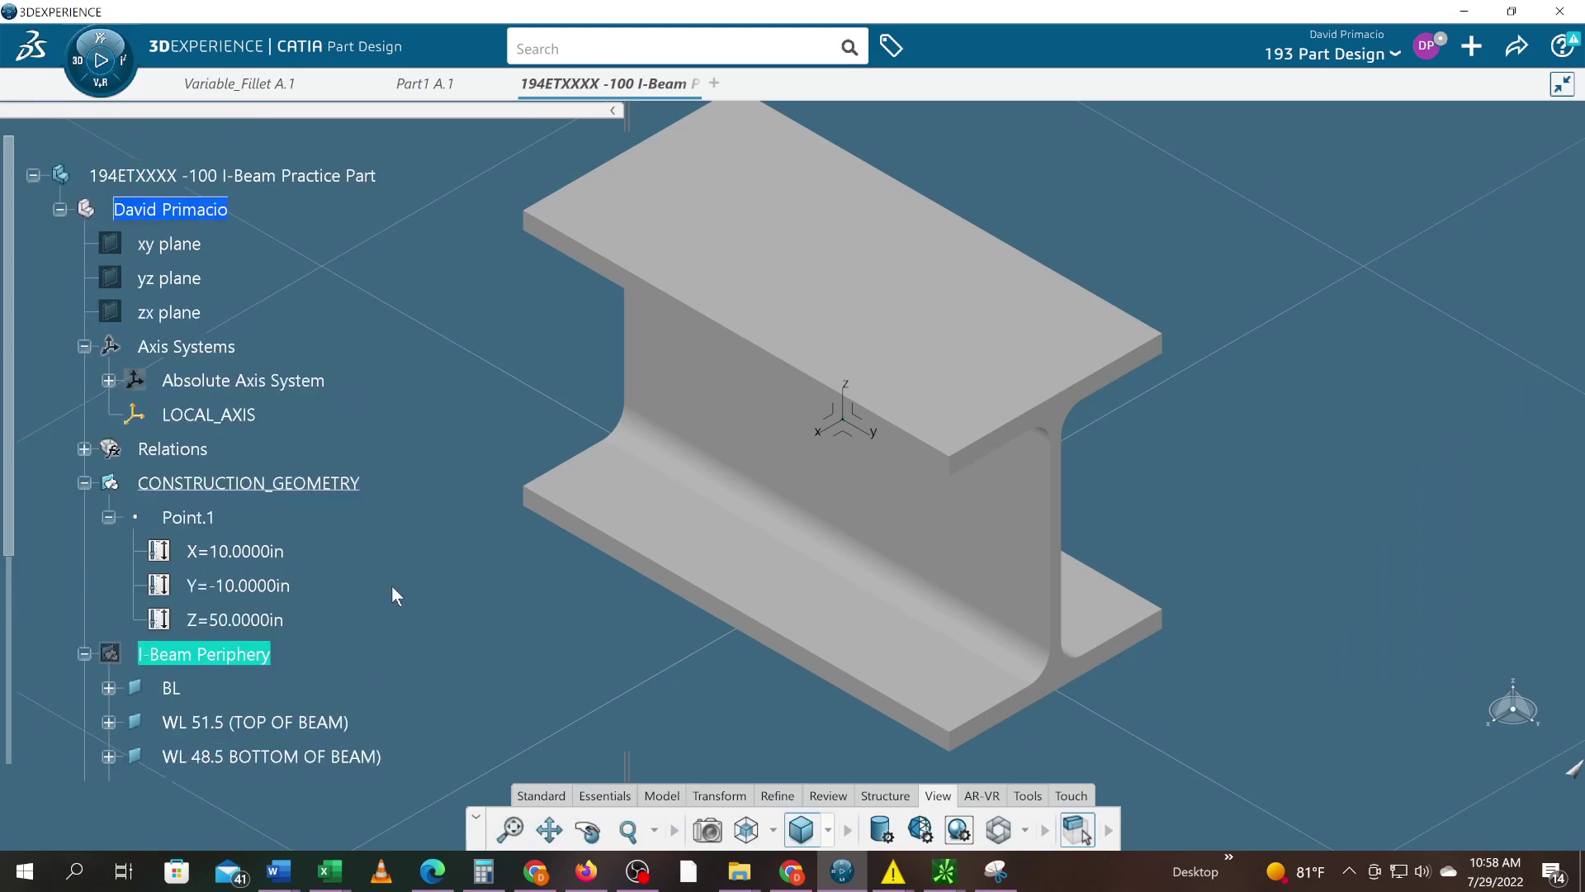
{"action": "scroll", "coordinate": [391, 584], "scroll_direction": "down", "scroll_amount": 2}
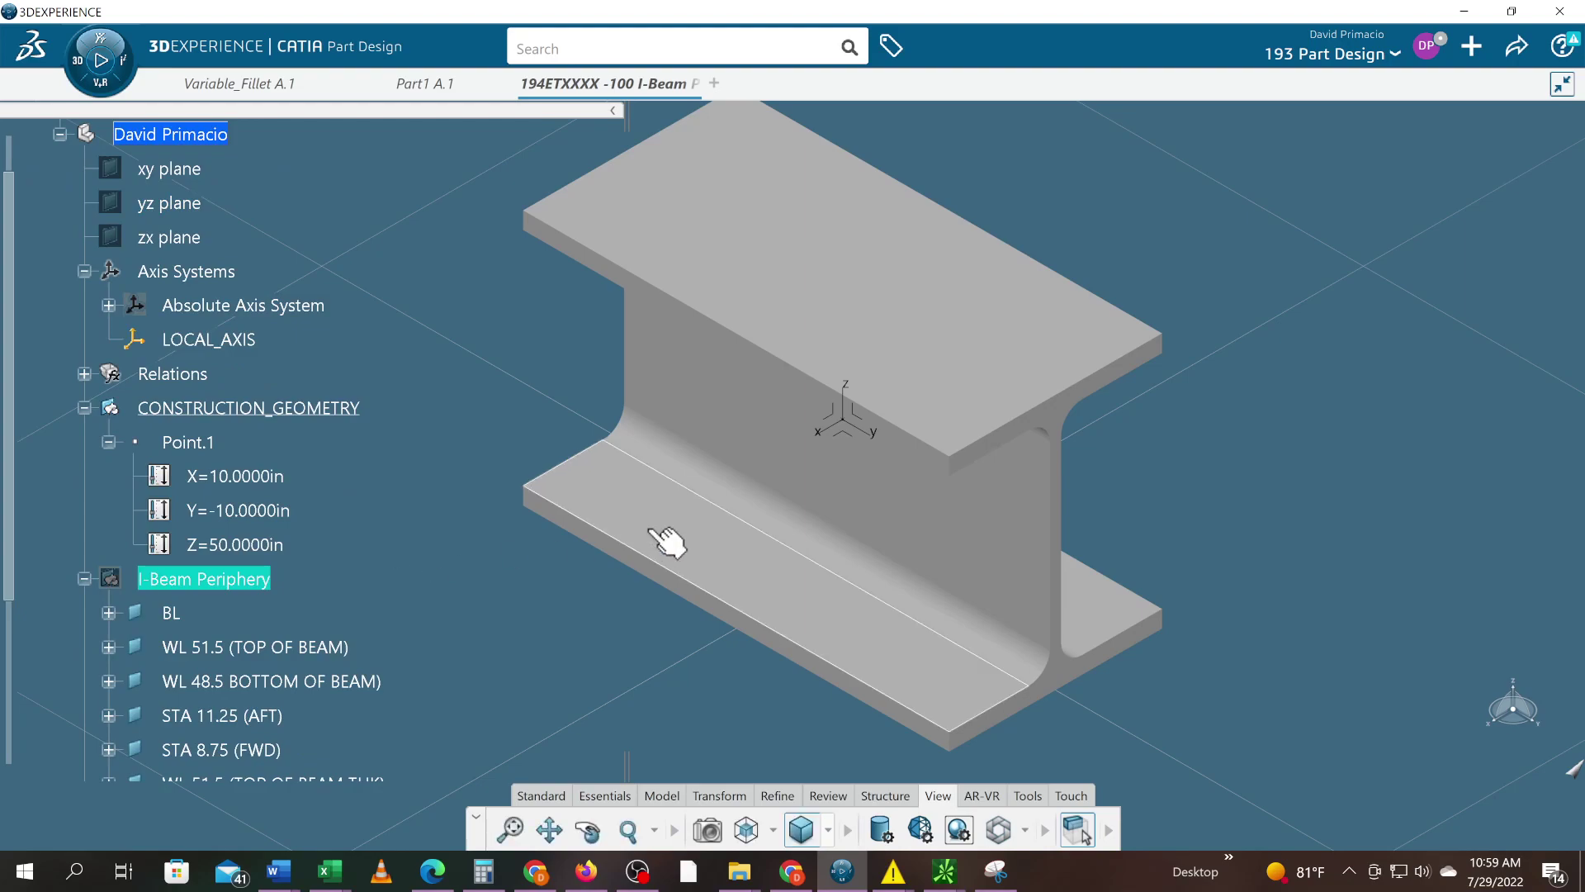
- Rotate the I-beam away from its isometric orientation and restore the saved ENG ISO VIEW
{"action": "middle_click_drag", "start_coordinate": [617, 700], "coordinate": [914, 180]}
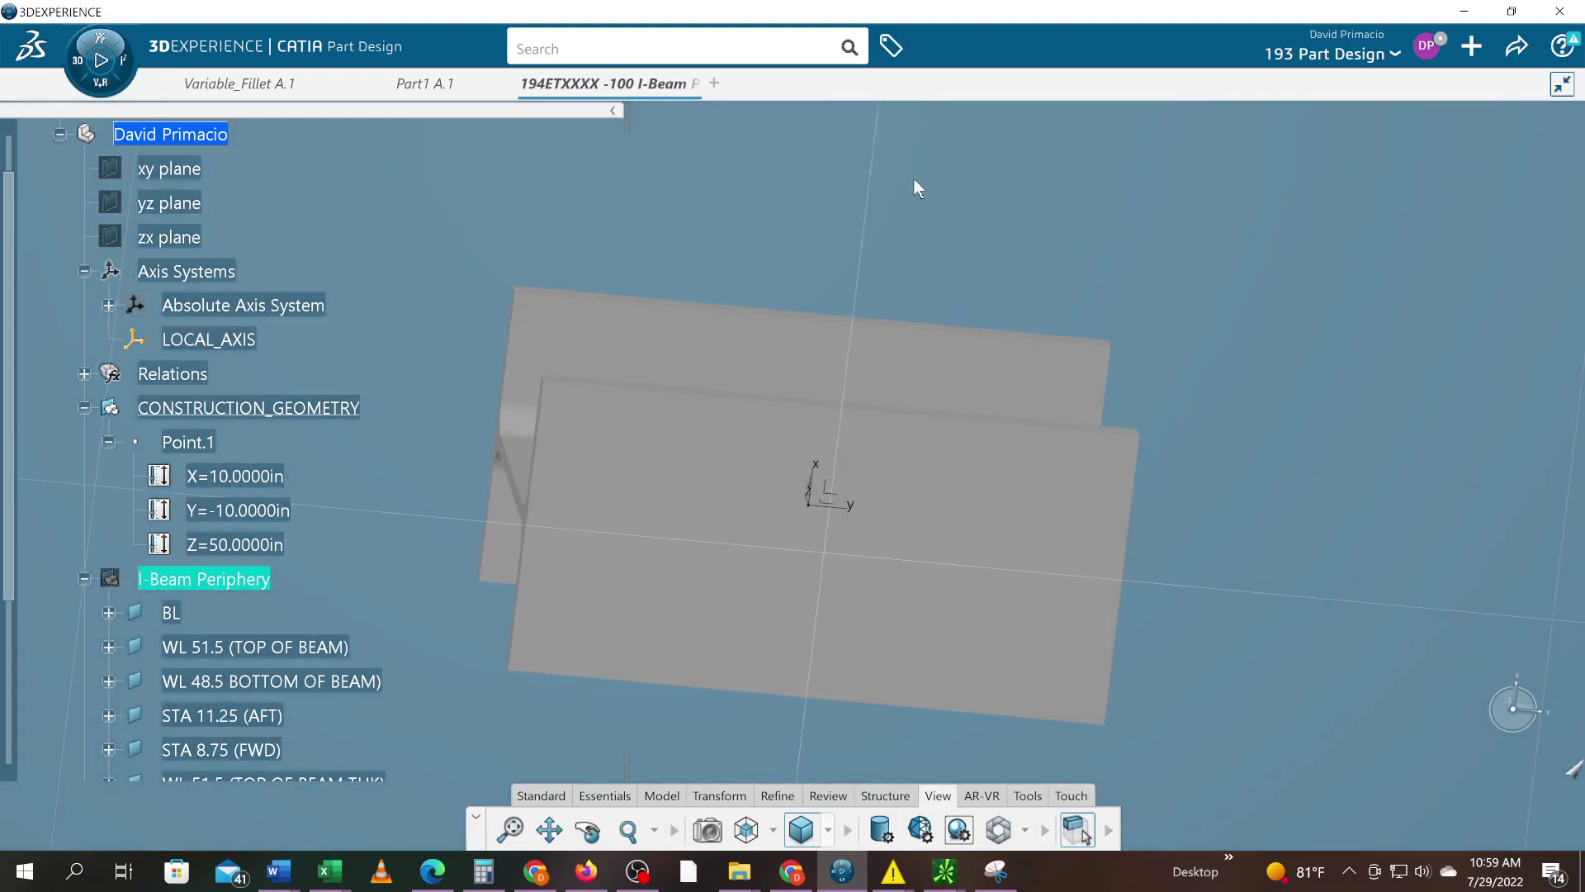
{"action": "left_click", "coordinate": [707, 830]}
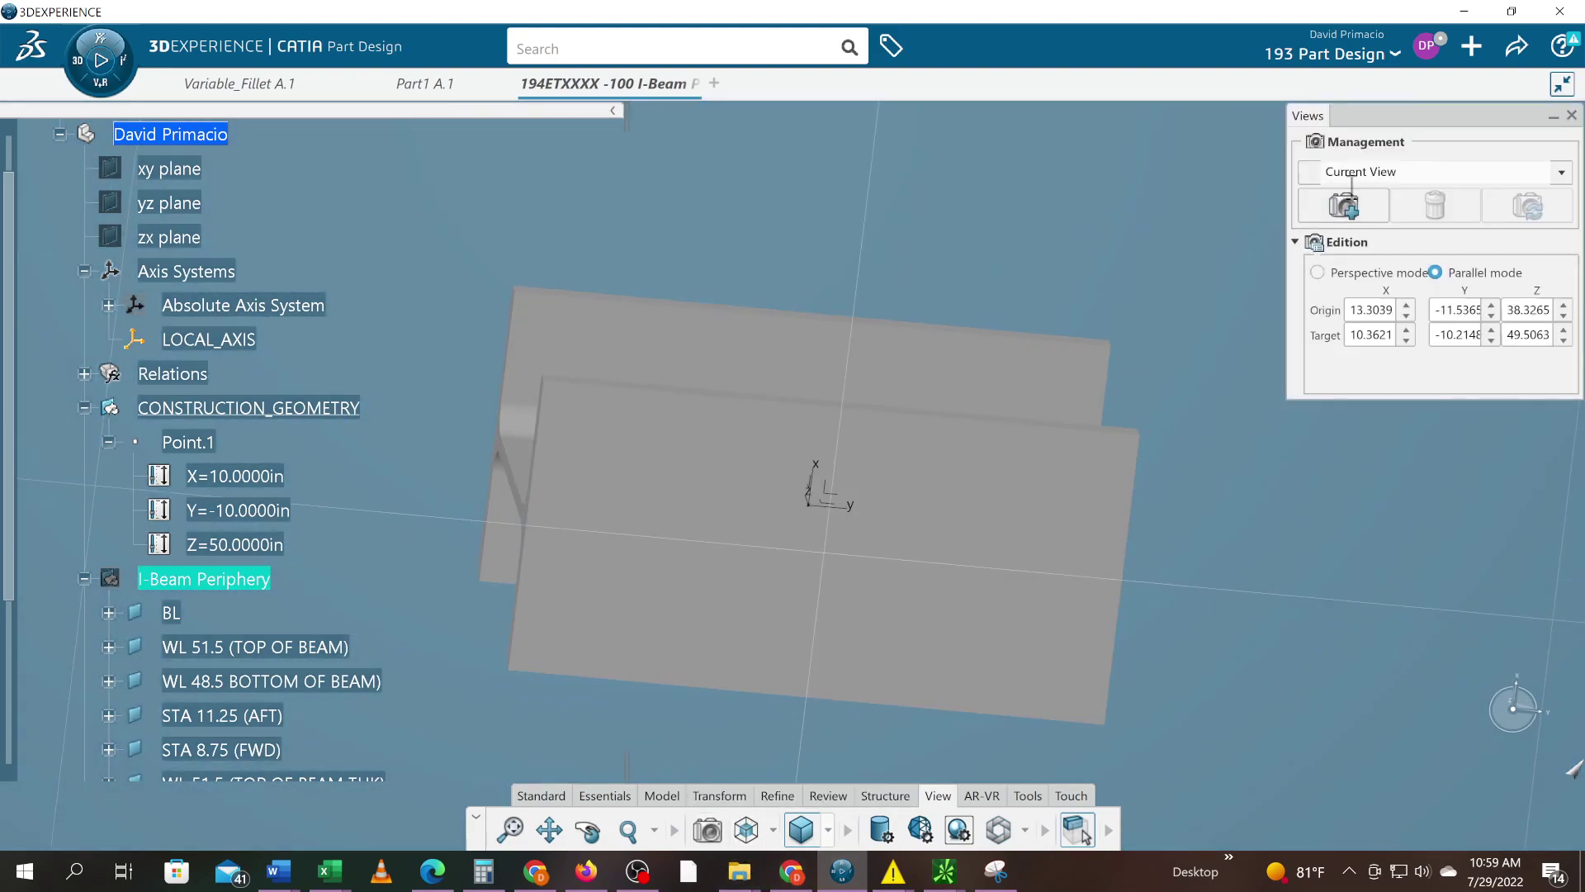
{"action": "left_click", "coordinate": [1561, 172]}
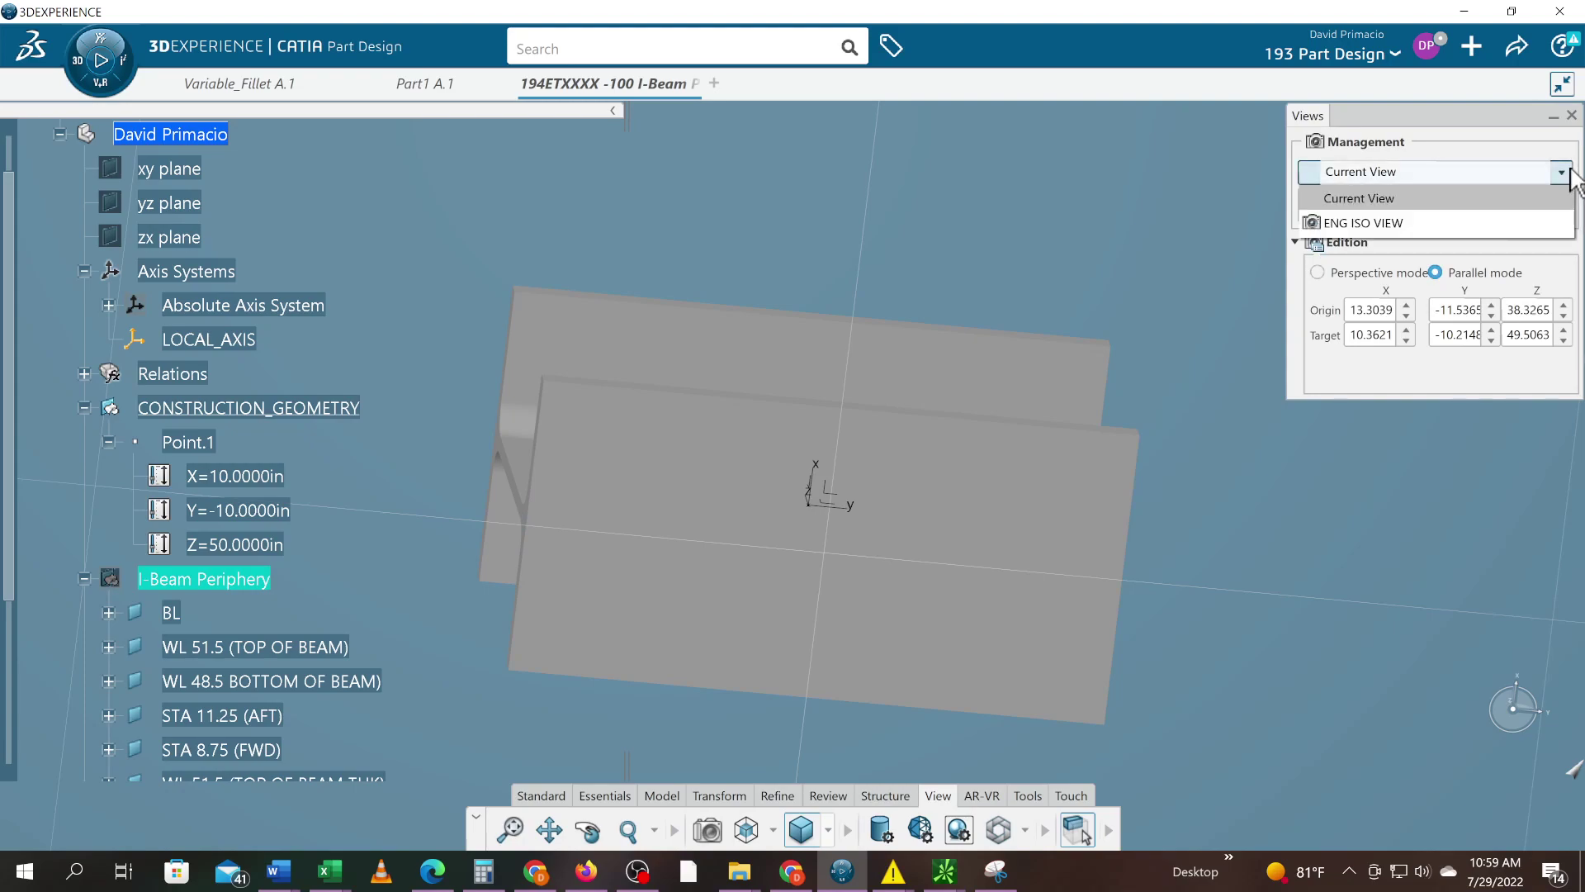
{"action": "left_click", "coordinate": [1453, 223]}
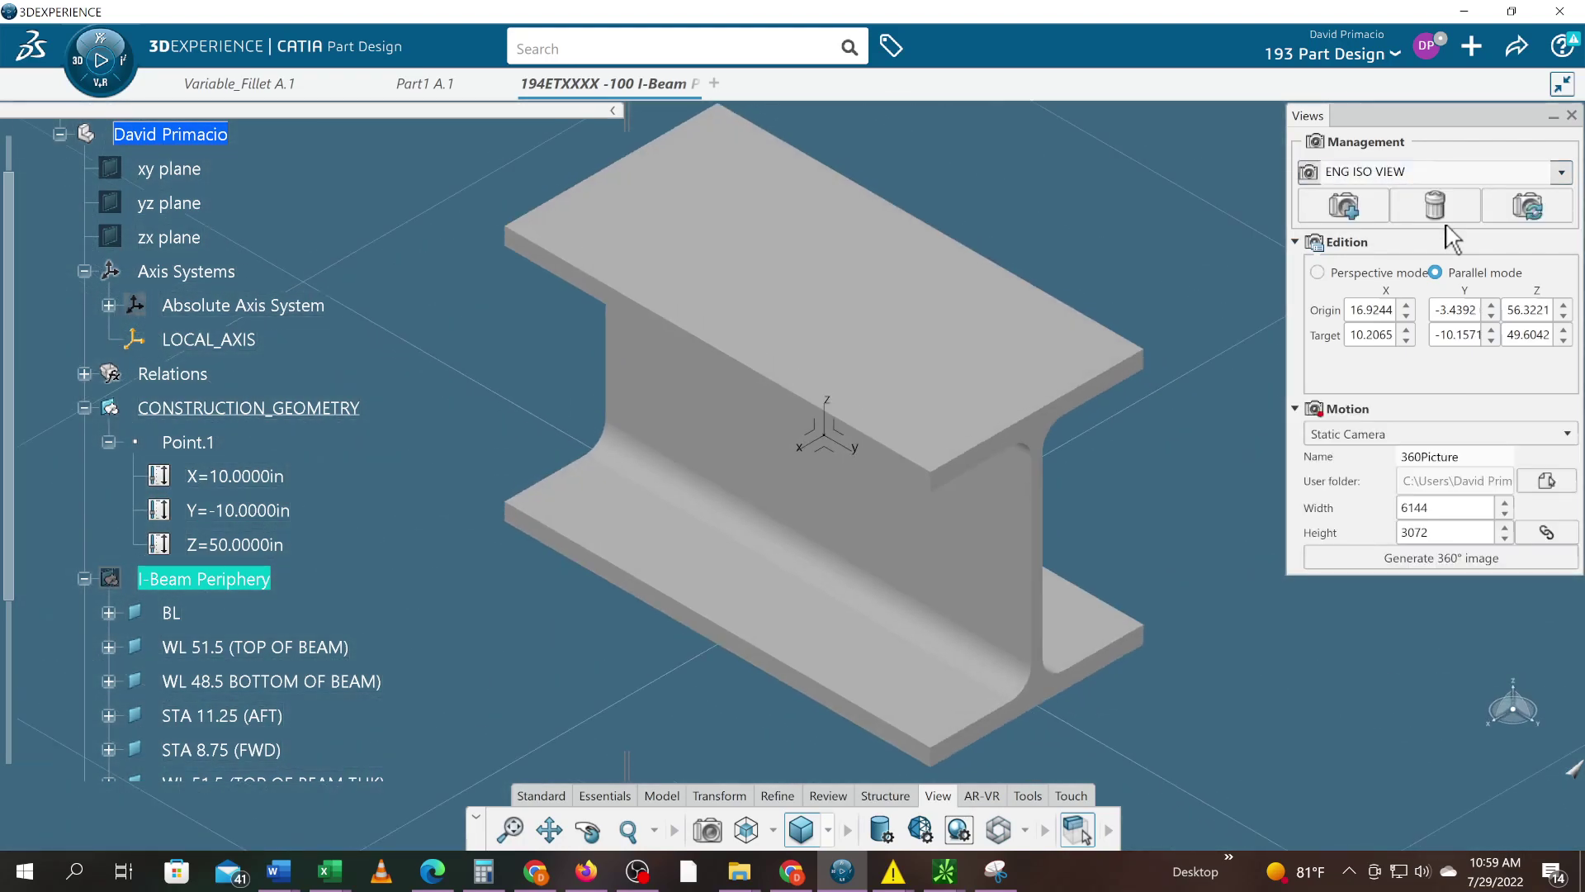
{"action": "left_click", "coordinate": [1569, 114]}
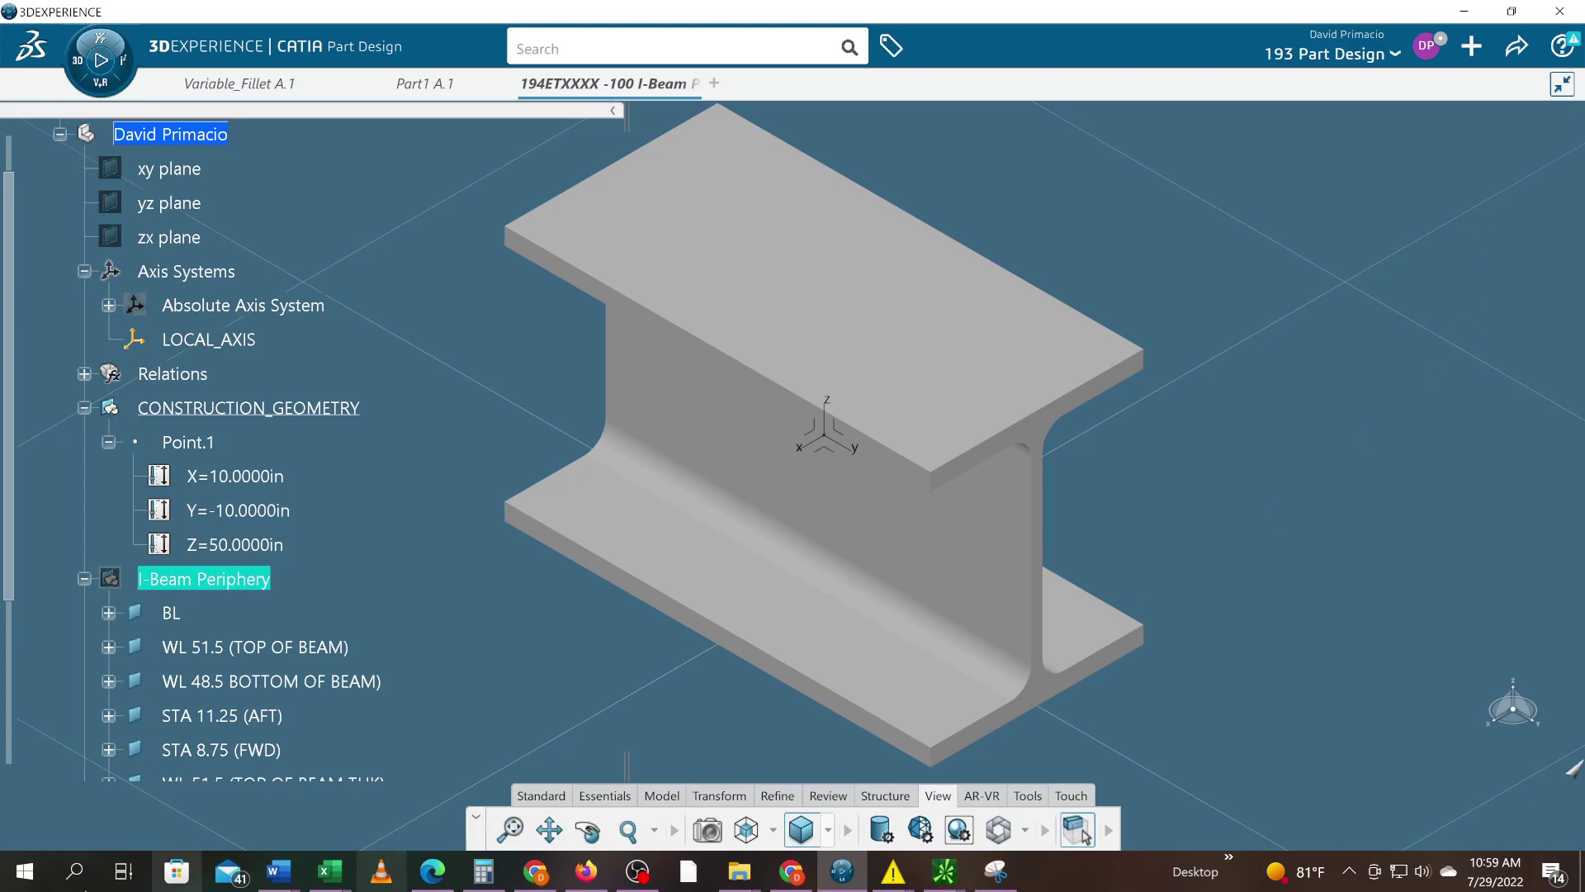
{"action": "middle_click_drag", "start_coordinate": [453, 591], "coordinate": [1263, 219]}
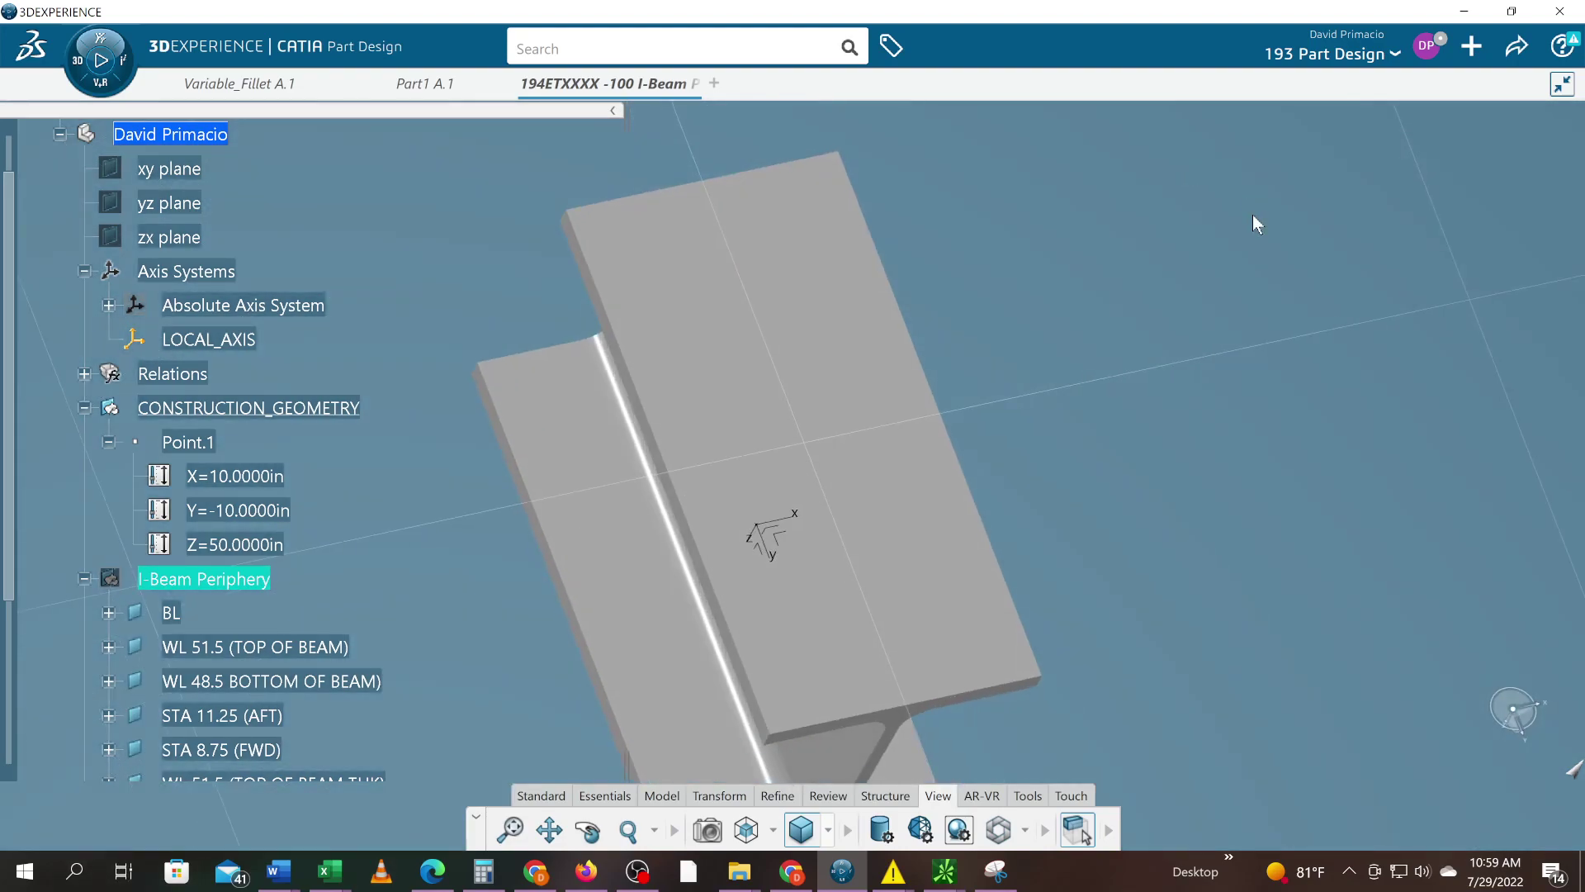
- Apply the standard isometric view and fit the whole I-beam in the viewing area
{"action": "middle_click_drag", "start_coordinate": [417, 538], "coordinate": [1412, 124]}
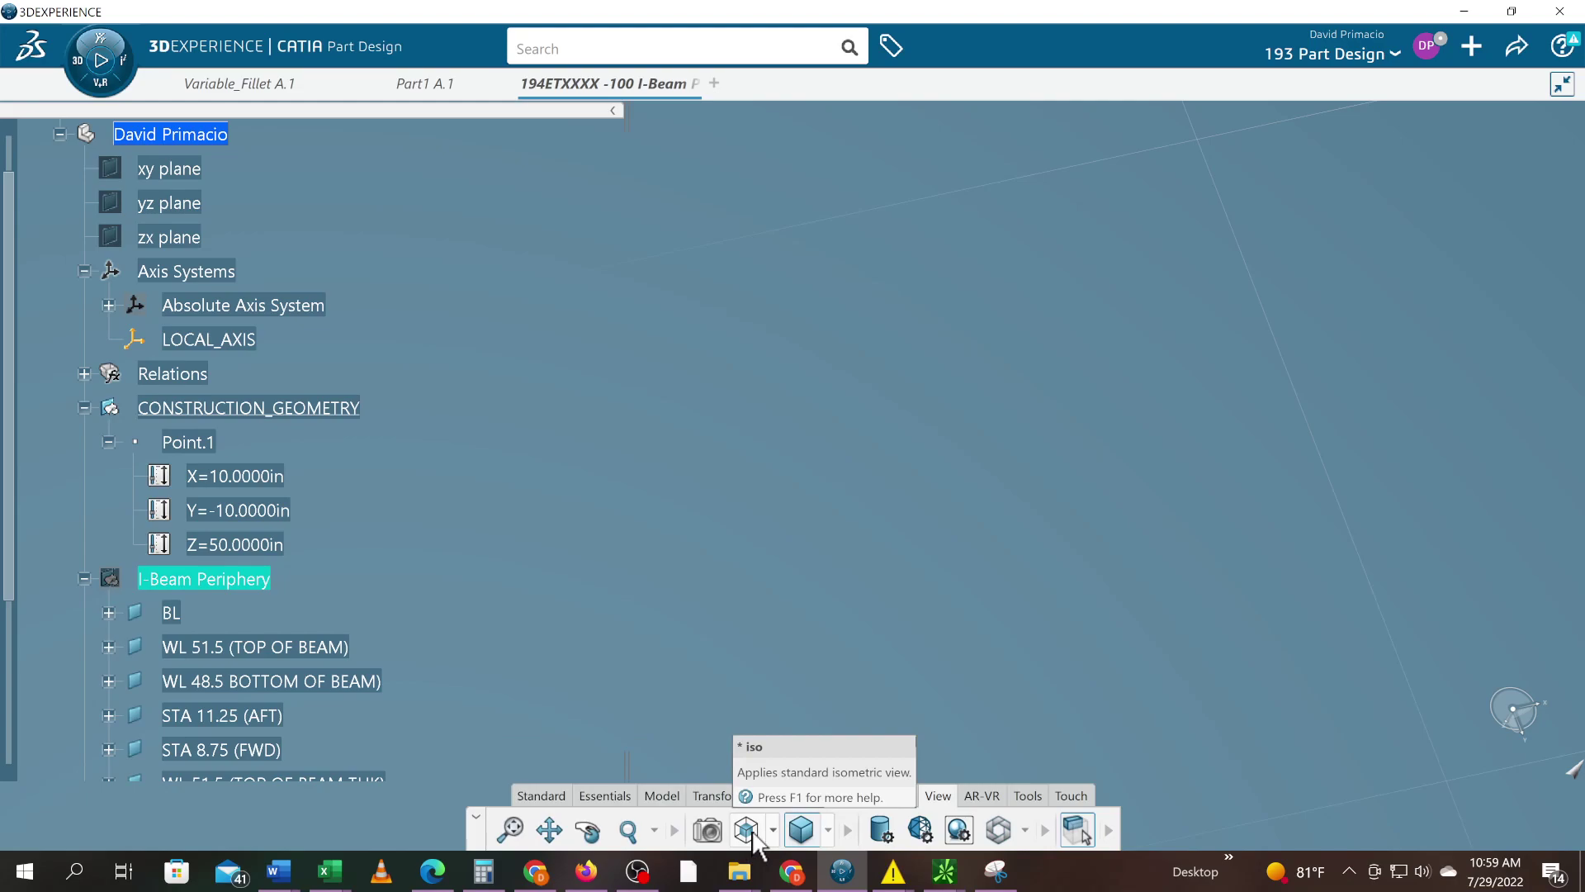
{"action": "left_click", "coordinate": [512, 832]}
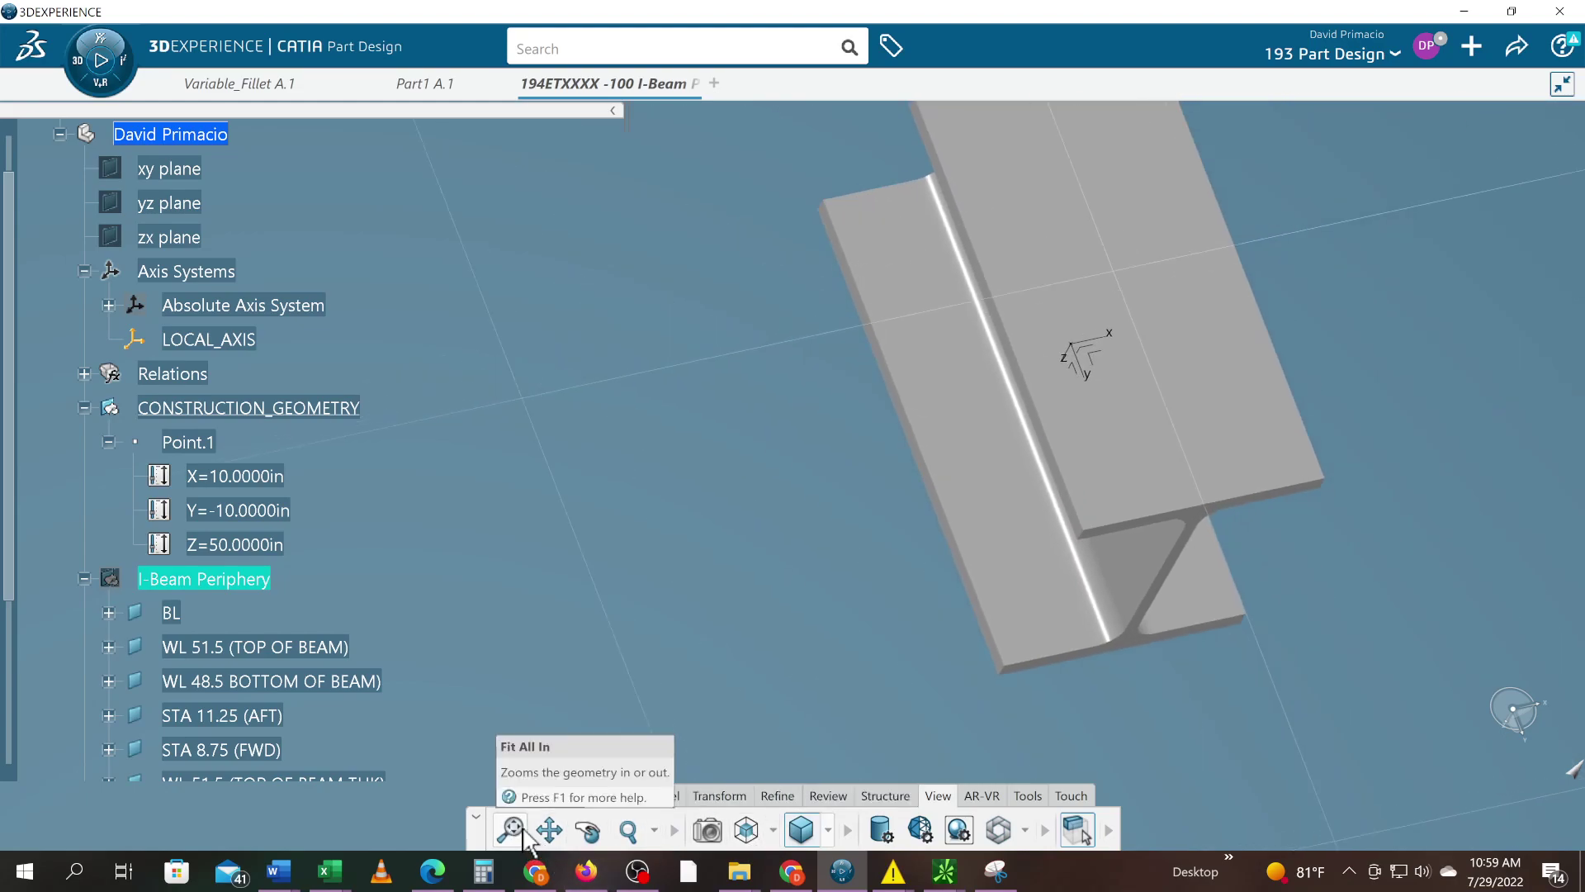
{"action": "left_click", "coordinate": [747, 831]}
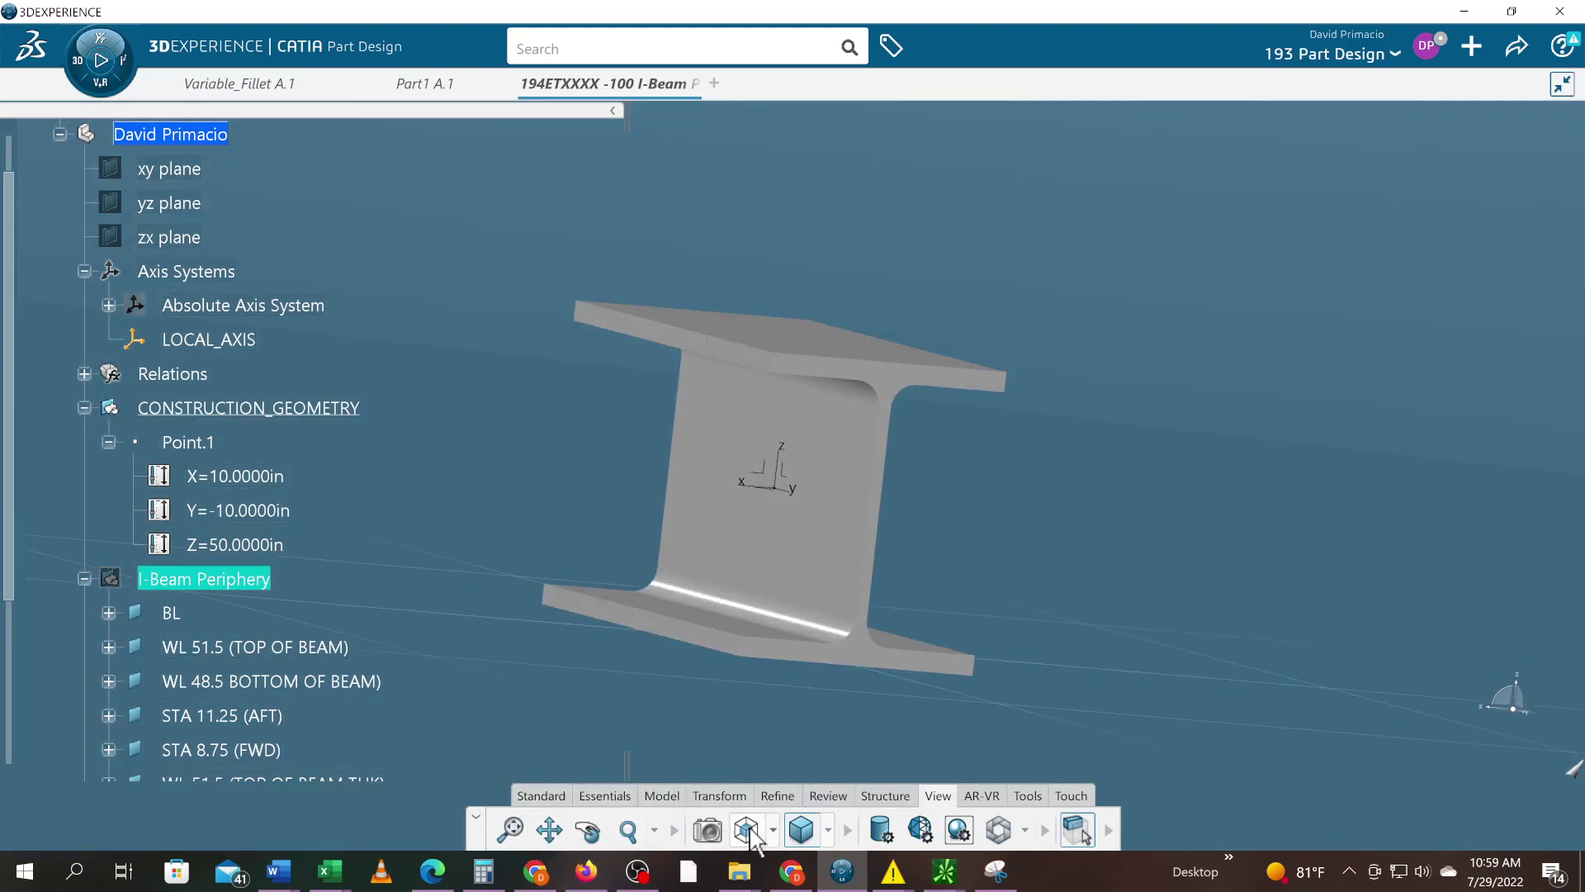
{"action": "left_click", "coordinate": [515, 832]}
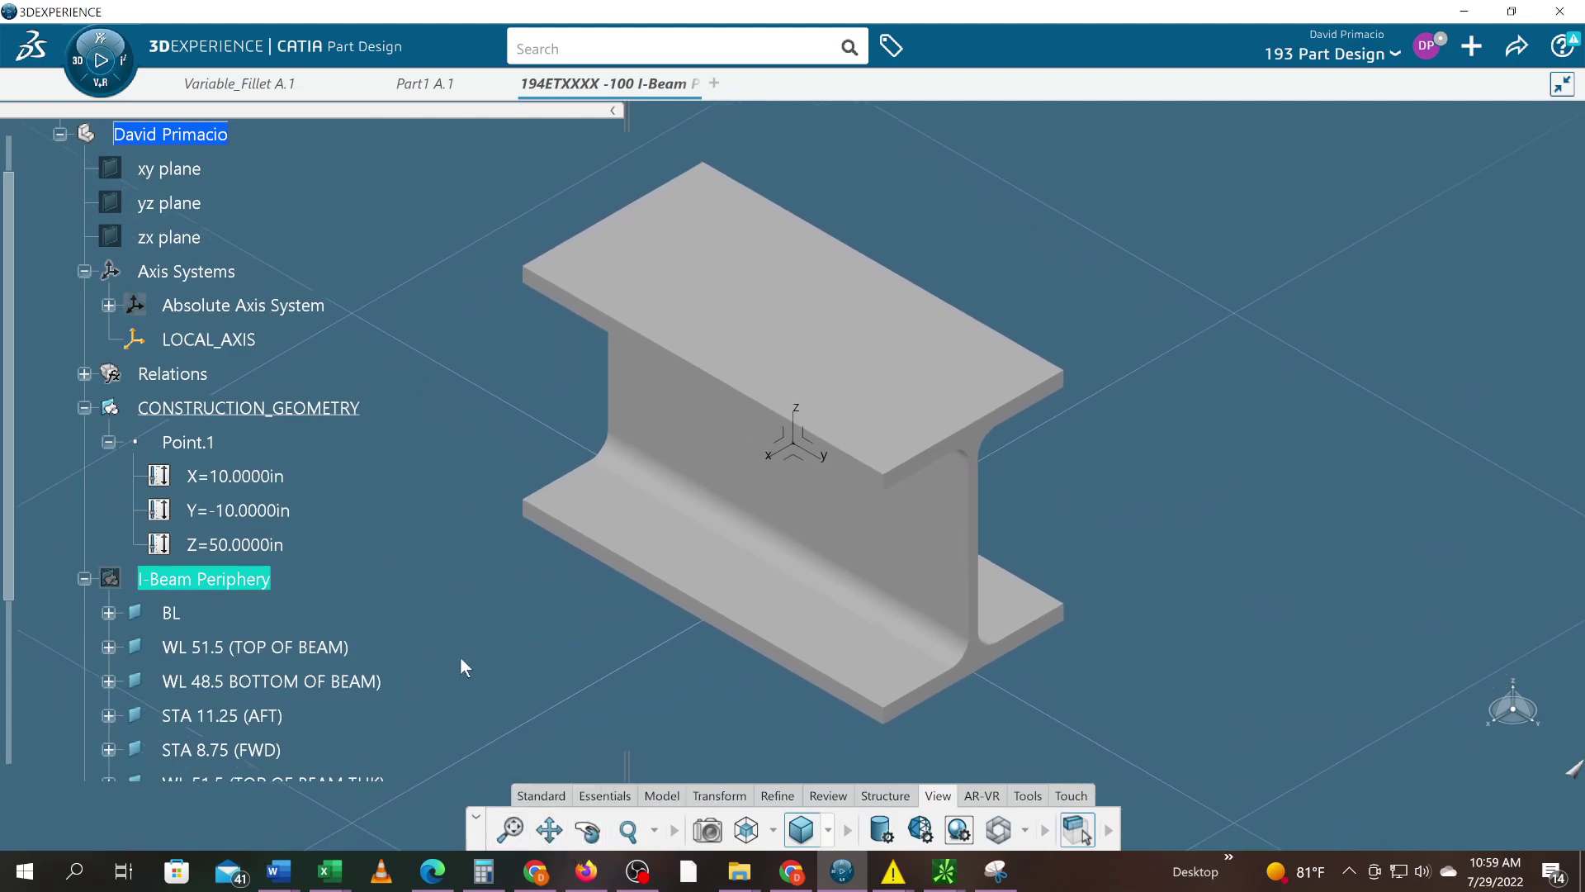
- Save the current isometric orientation as a new camera view named ENGRG ISO VIEW
{"action": "left_click", "coordinate": [727, 863]}
{"action": "left_click", "coordinate": [706, 830]}
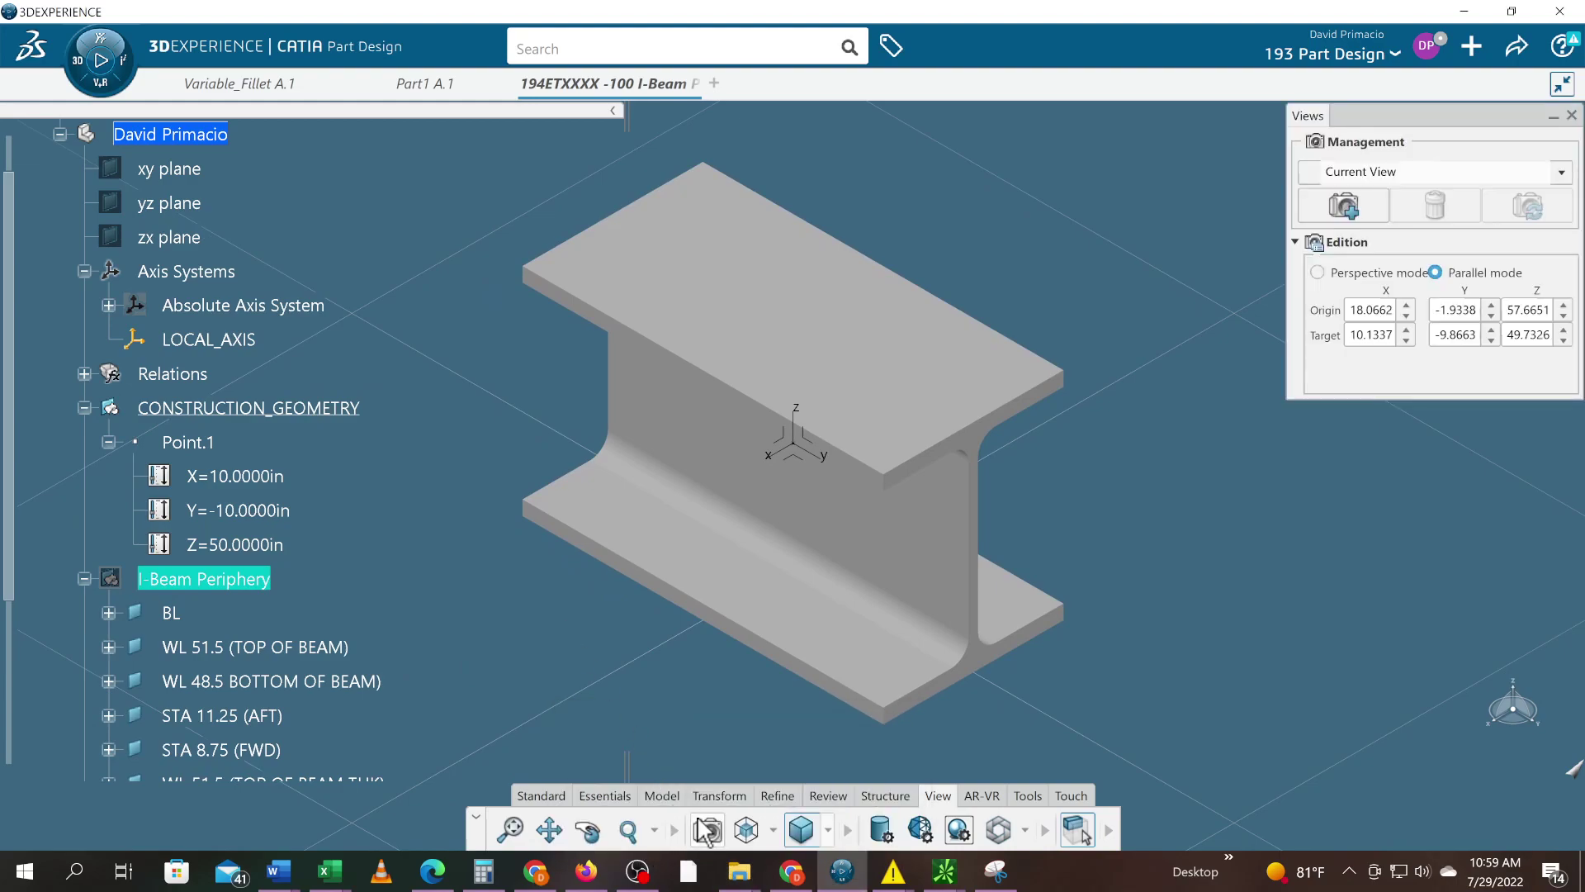
{"action": "left_click", "coordinate": [1344, 205]}
{"action": "left_click", "coordinate": [1398, 174]}
{"action": "left_click_drag", "start_coordinate": [1385, 172], "coordinate": [1061, 251]}
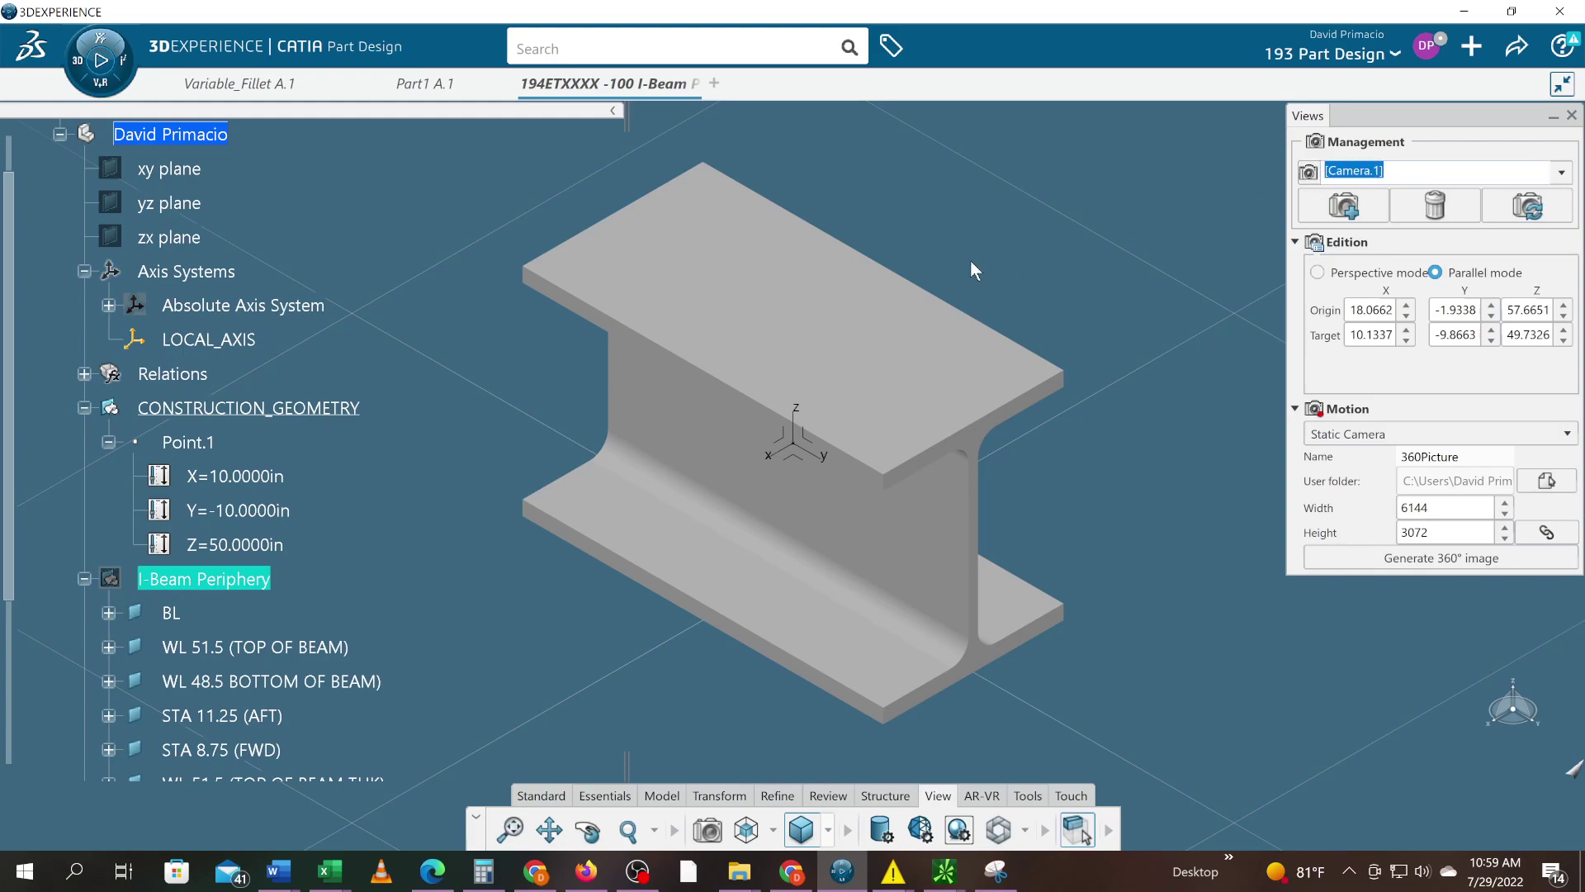
{"action": "type", "text": "ENGR"}
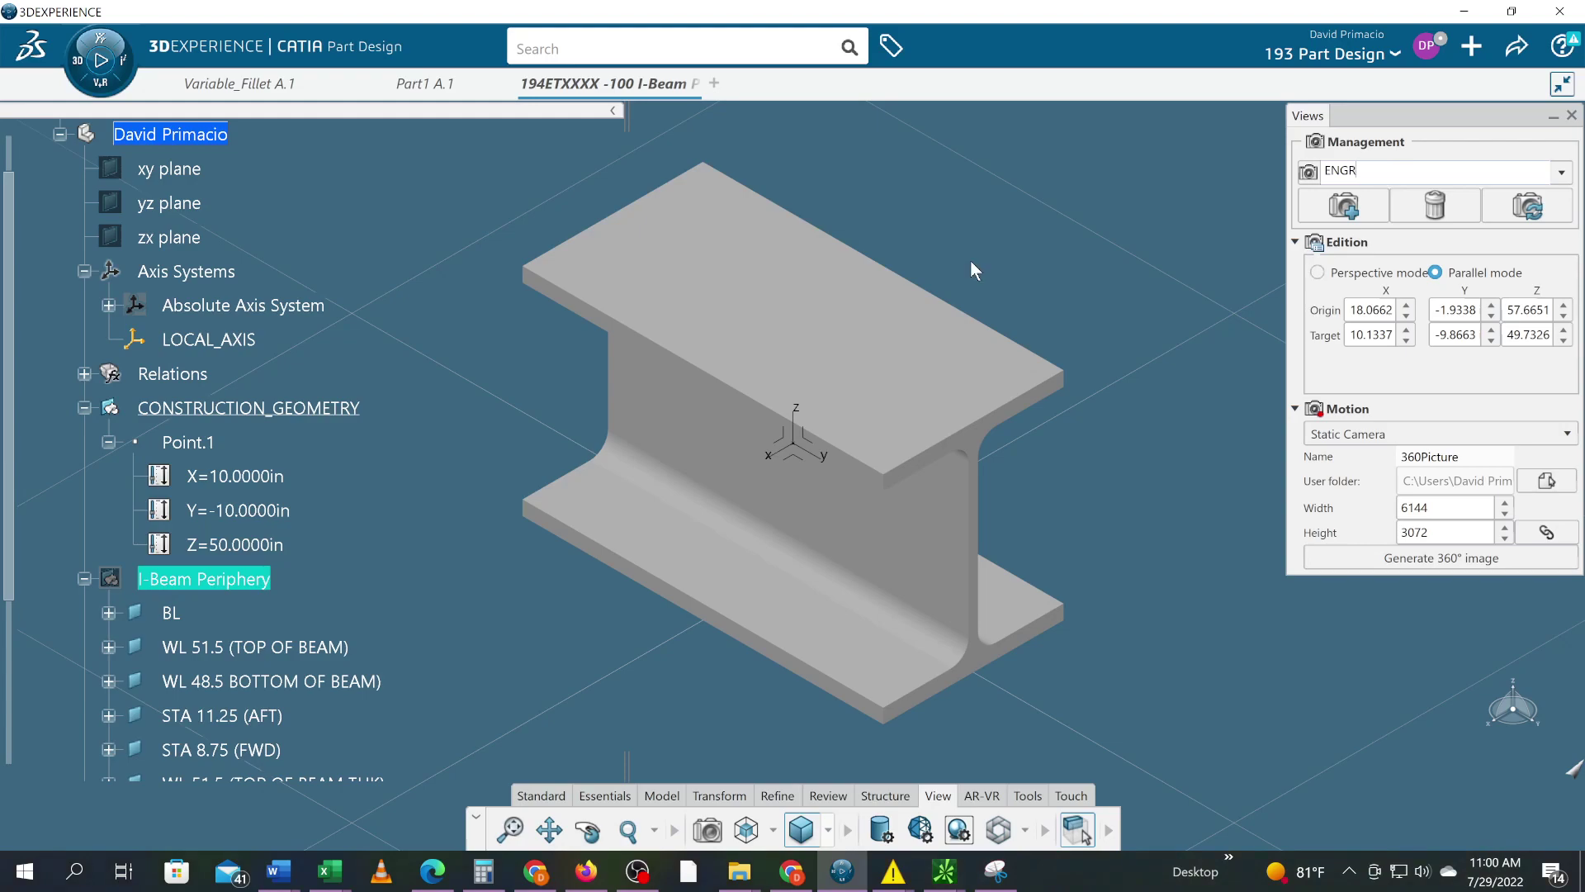
{"action": "type", "text": "G ISO VIEW"}
{"action": "left_click", "coordinate": [1561, 172]}
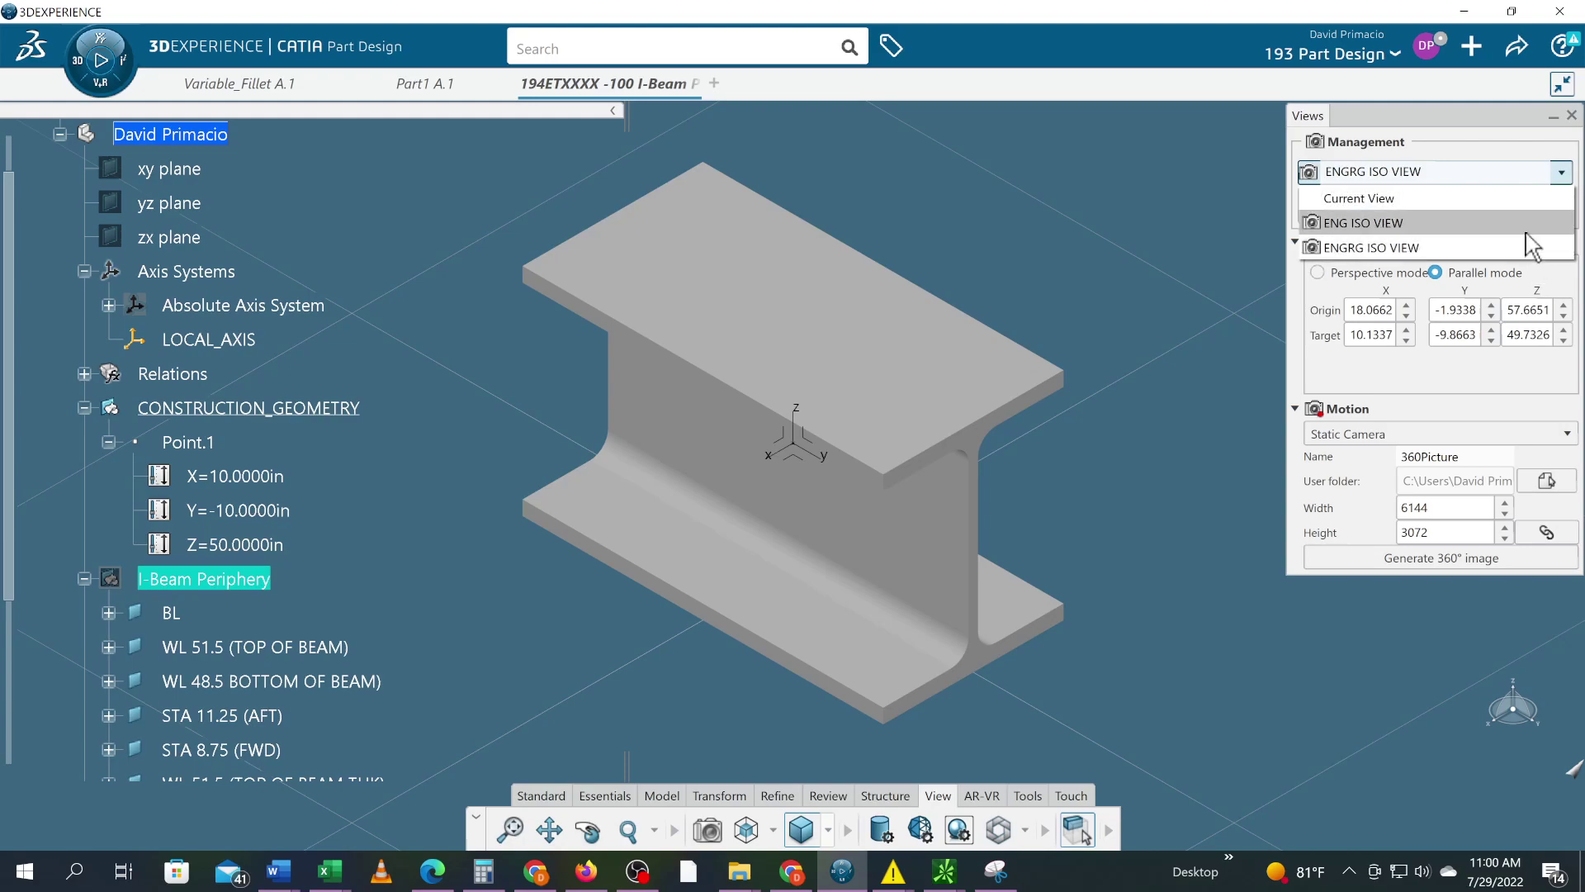
{"action": "left_click", "coordinate": [1178, 221]}
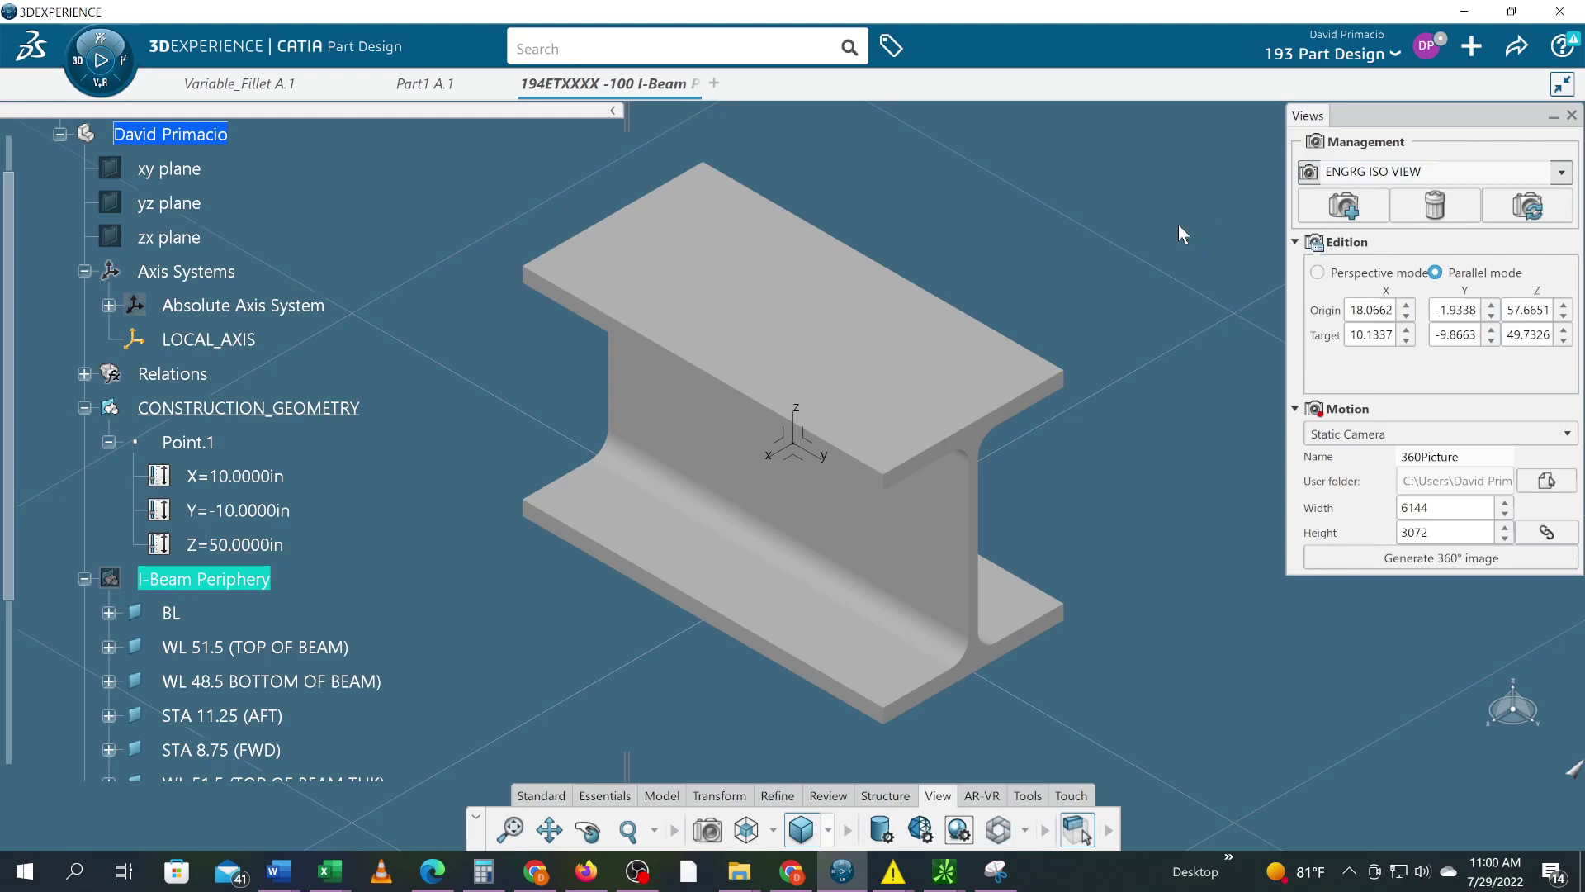
{"action": "left_click", "coordinate": [1571, 117]}
- Pan the I-beam out of sight and bring it back with the saved ENG ISO VIEW
{"action": "middle_click_drag", "start_coordinate": [455, 661], "coordinate": [1583, 101]}
{"action": "middle_click_drag", "start_coordinate": [706, 421], "coordinate": [962, 347]}
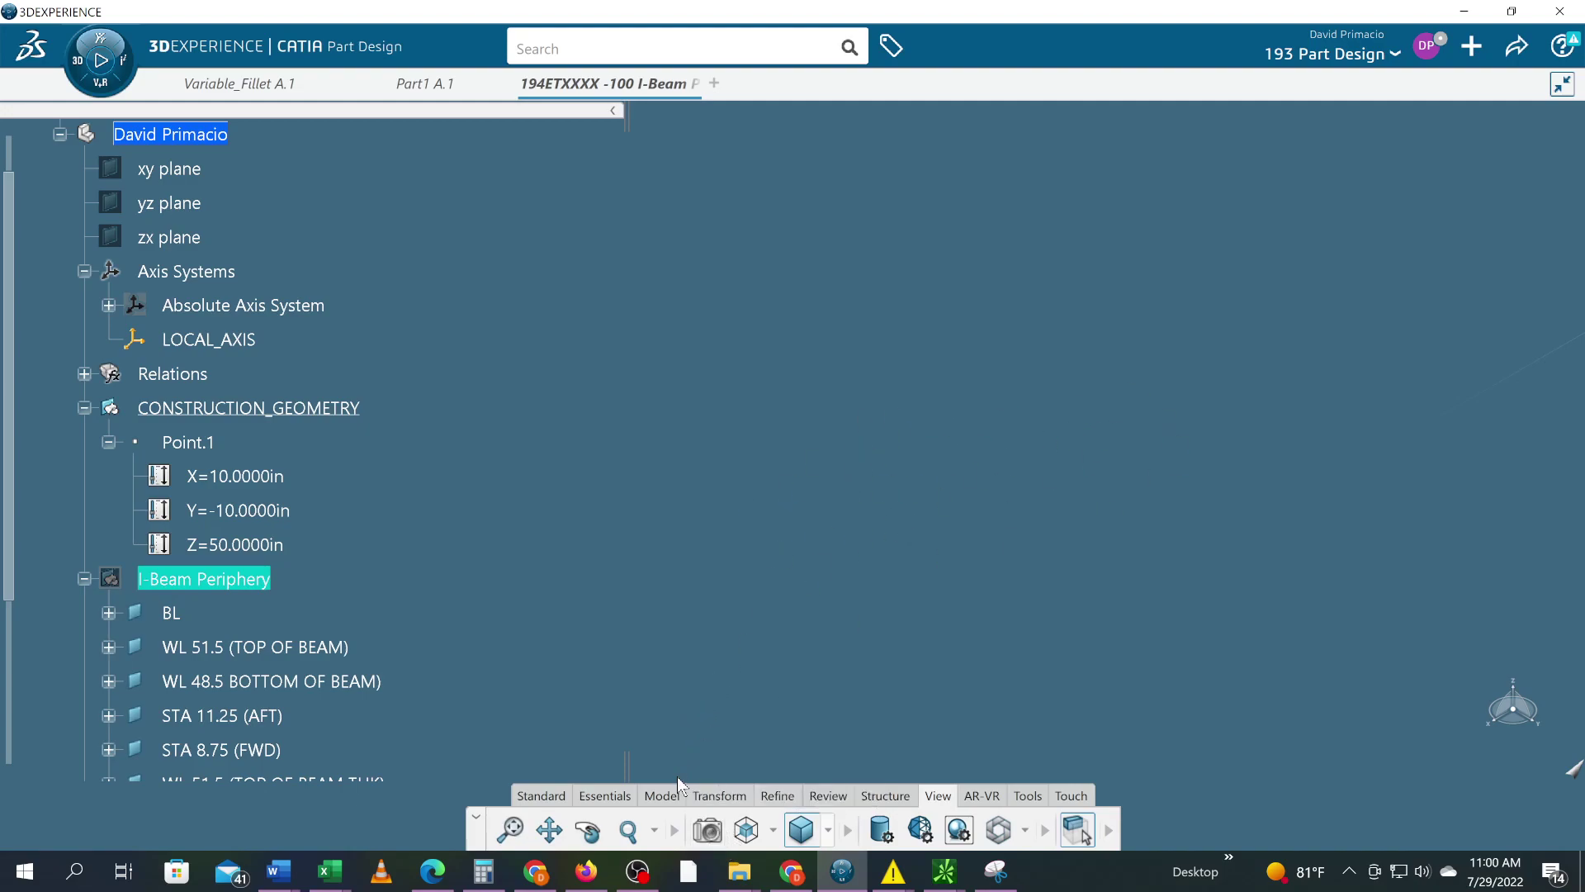
{"action": "left_click", "coordinate": [707, 830]}
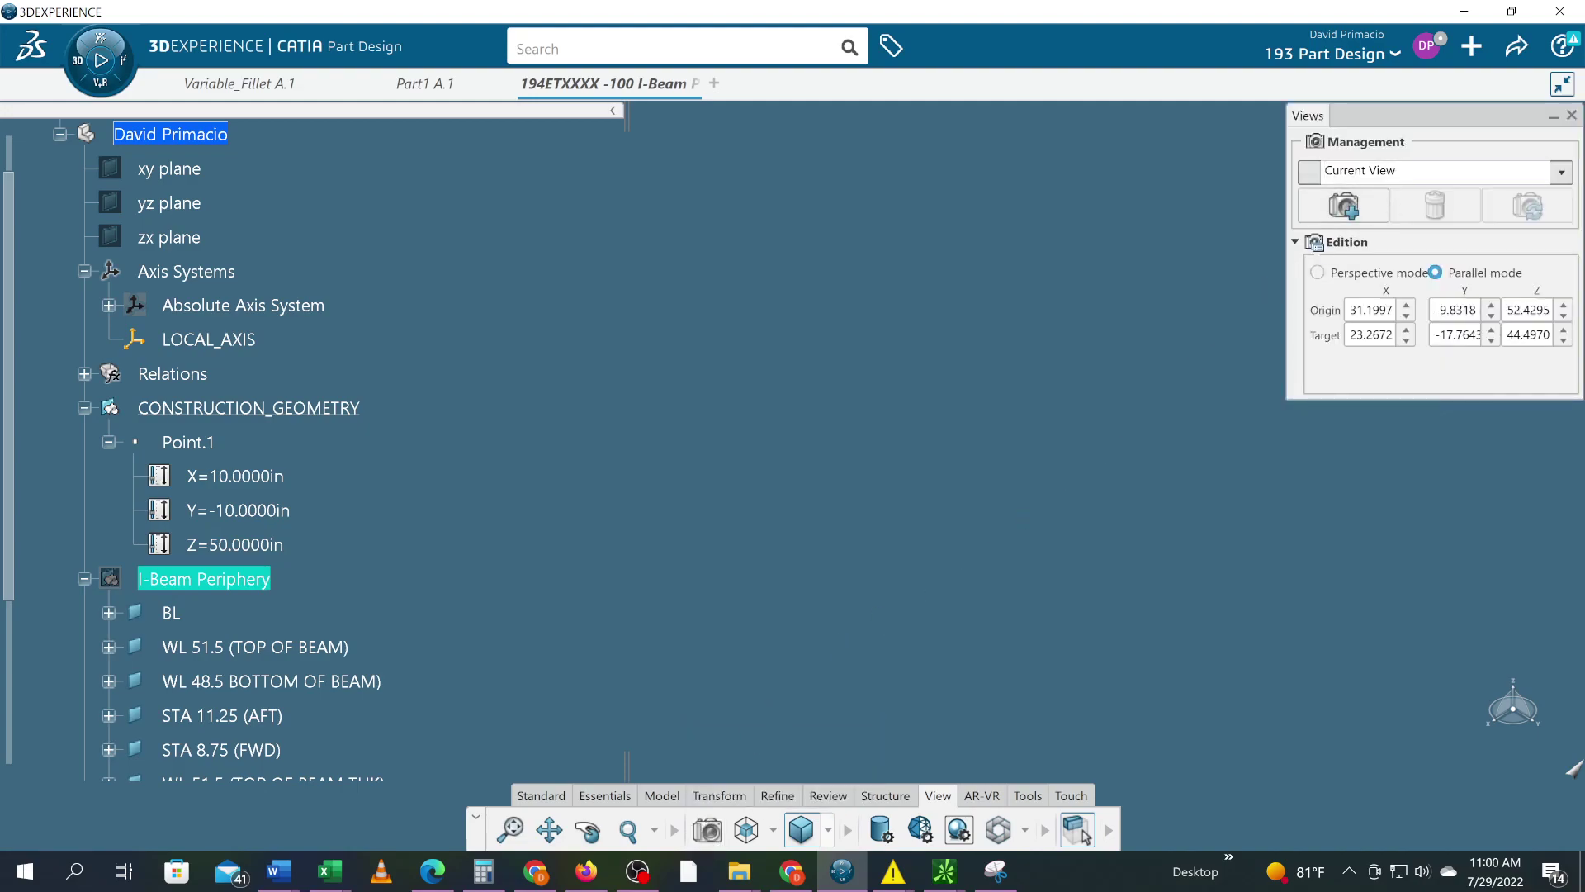
{"action": "left_click", "coordinate": [1561, 172]}
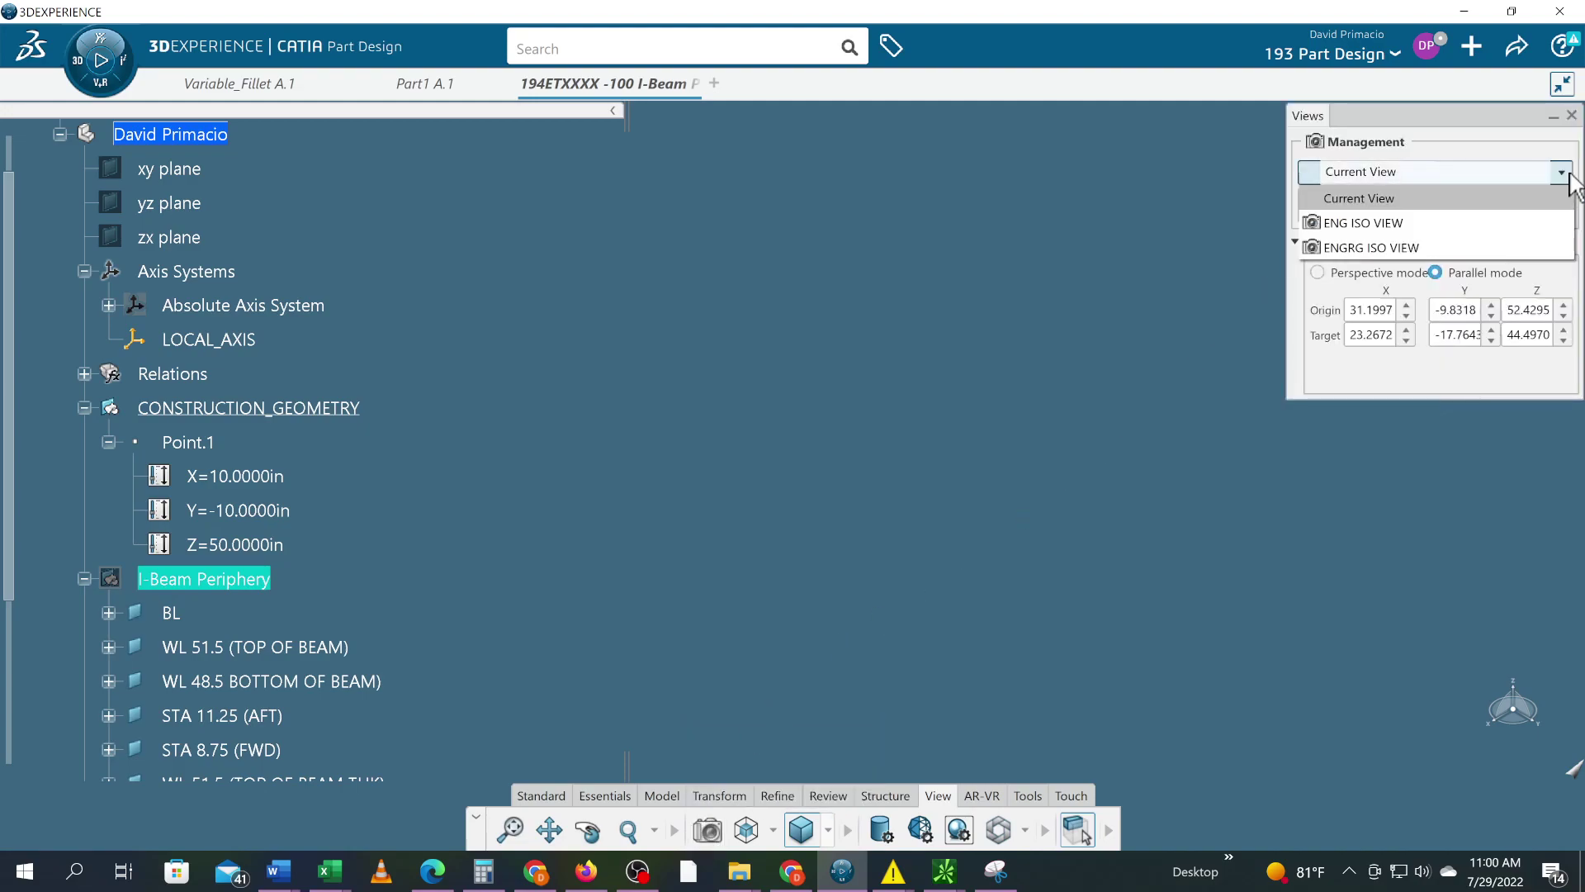
{"action": "left_click", "coordinate": [1498, 222]}
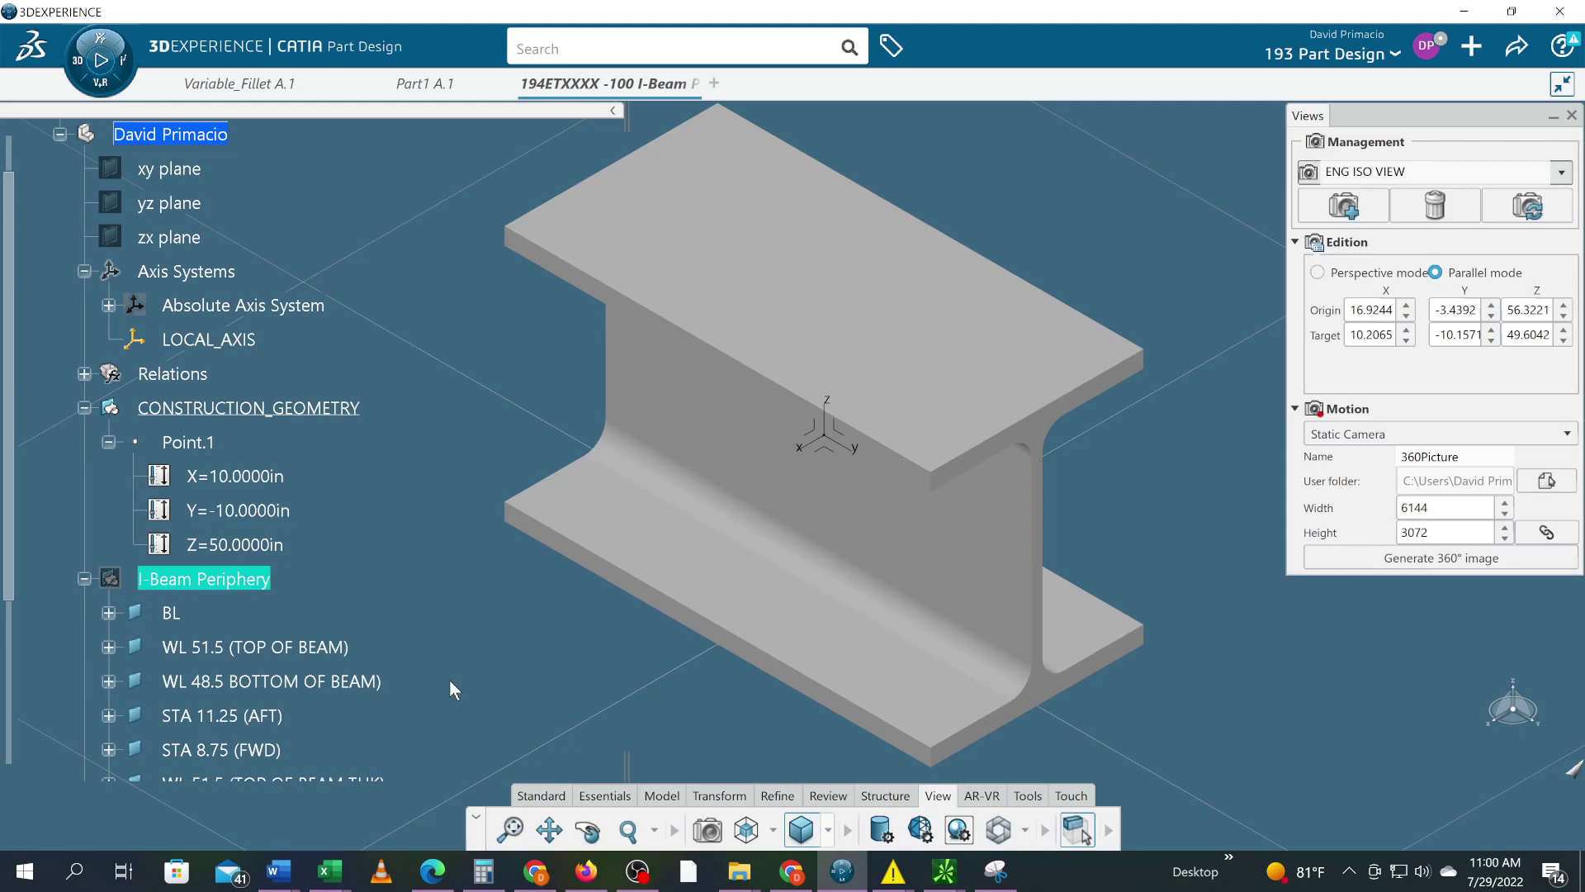
- Expand PartBody and its Pad.1 feature in the specification tree
{"action": "scroll", "coordinate": [368, 563], "scroll_direction": "up", "scroll_amount": 1}
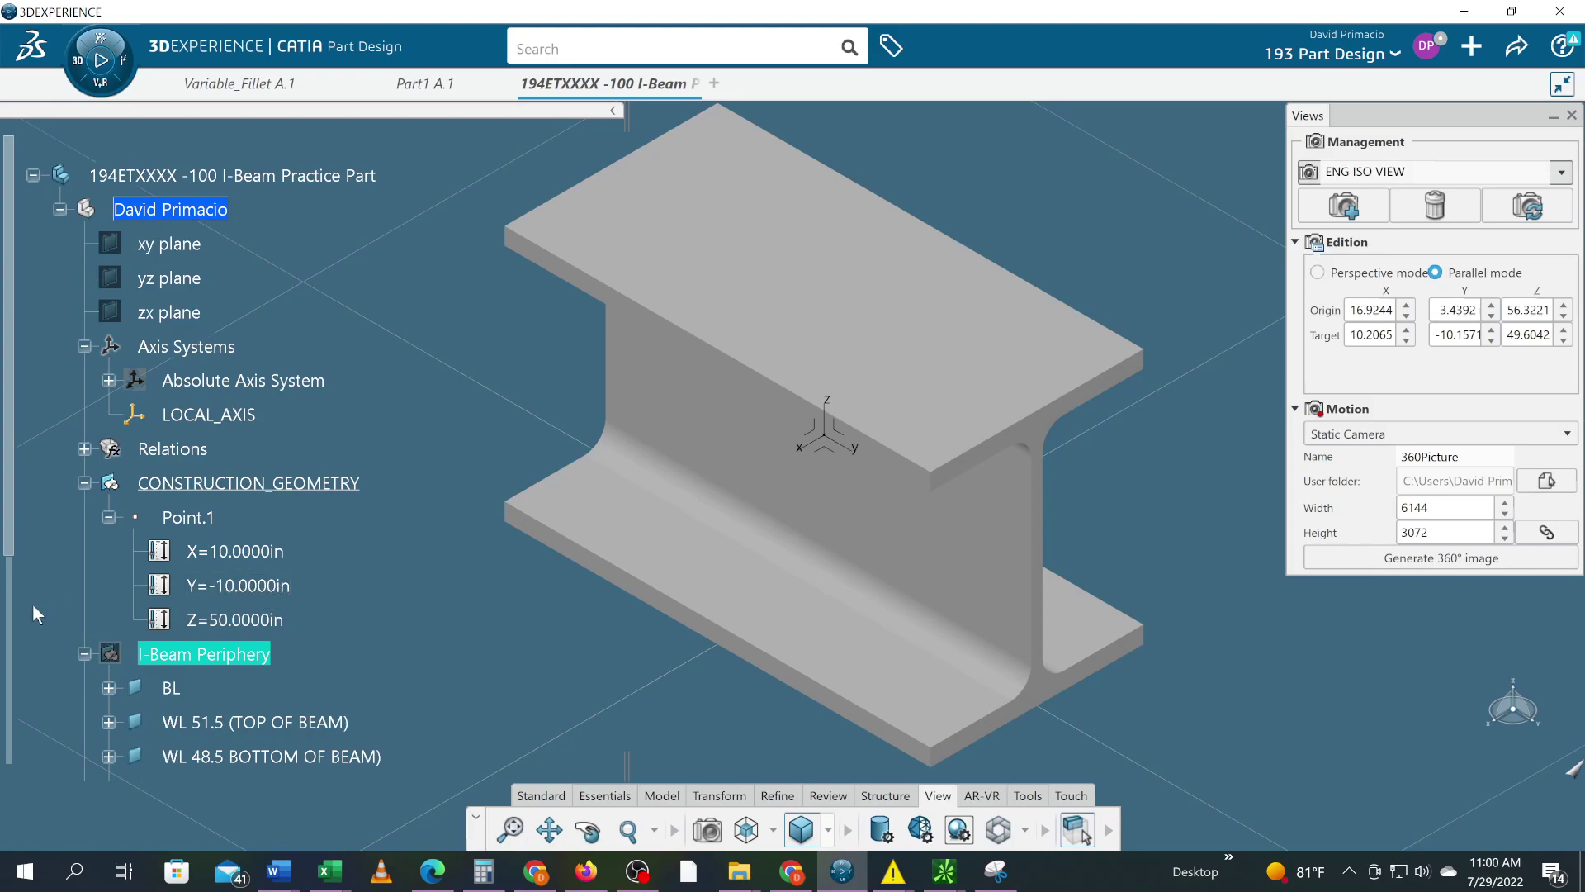
{"action": "scroll", "coordinate": [32, 607], "scroll_direction": "down", "scroll_amount": 1}
{"action": "scroll", "coordinate": [31, 607], "scroll_direction": "down", "scroll_amount": 2}
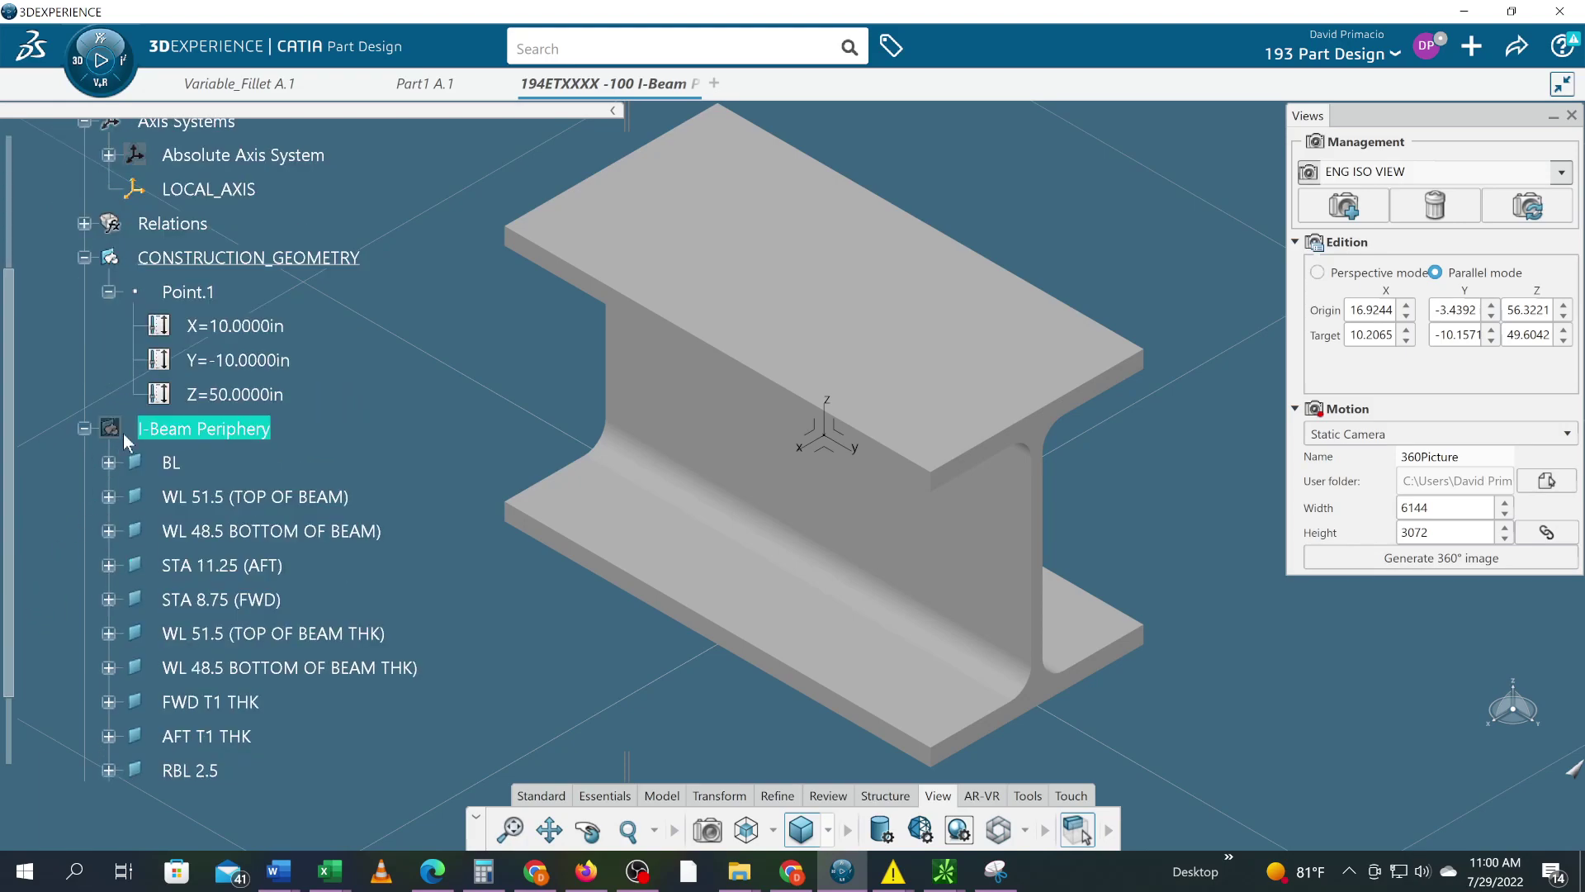
{"action": "scroll", "coordinate": [235, 442], "scroll_direction": "down", "scroll_amount": 1}
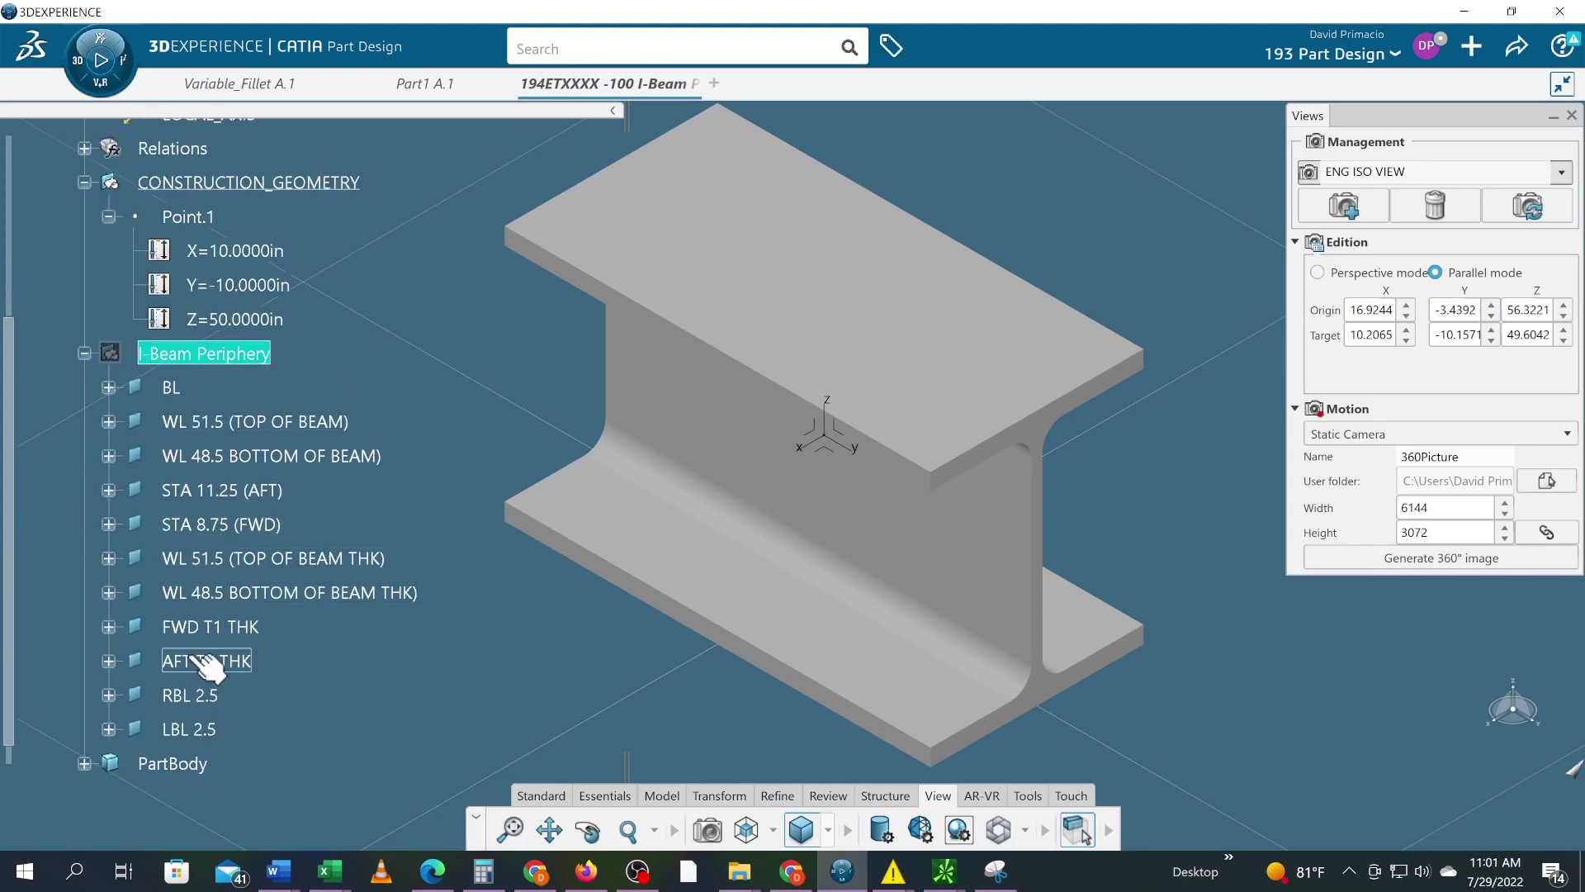
{"action": "scroll", "coordinate": [213, 758], "scroll_direction": "down", "scroll_amount": 1}
{"action": "left_click", "coordinate": [83, 687]}
{"action": "scroll", "coordinate": [207, 693], "scroll_direction": "down", "scroll_amount": 1}
{"action": "left_click", "coordinate": [108, 648]}
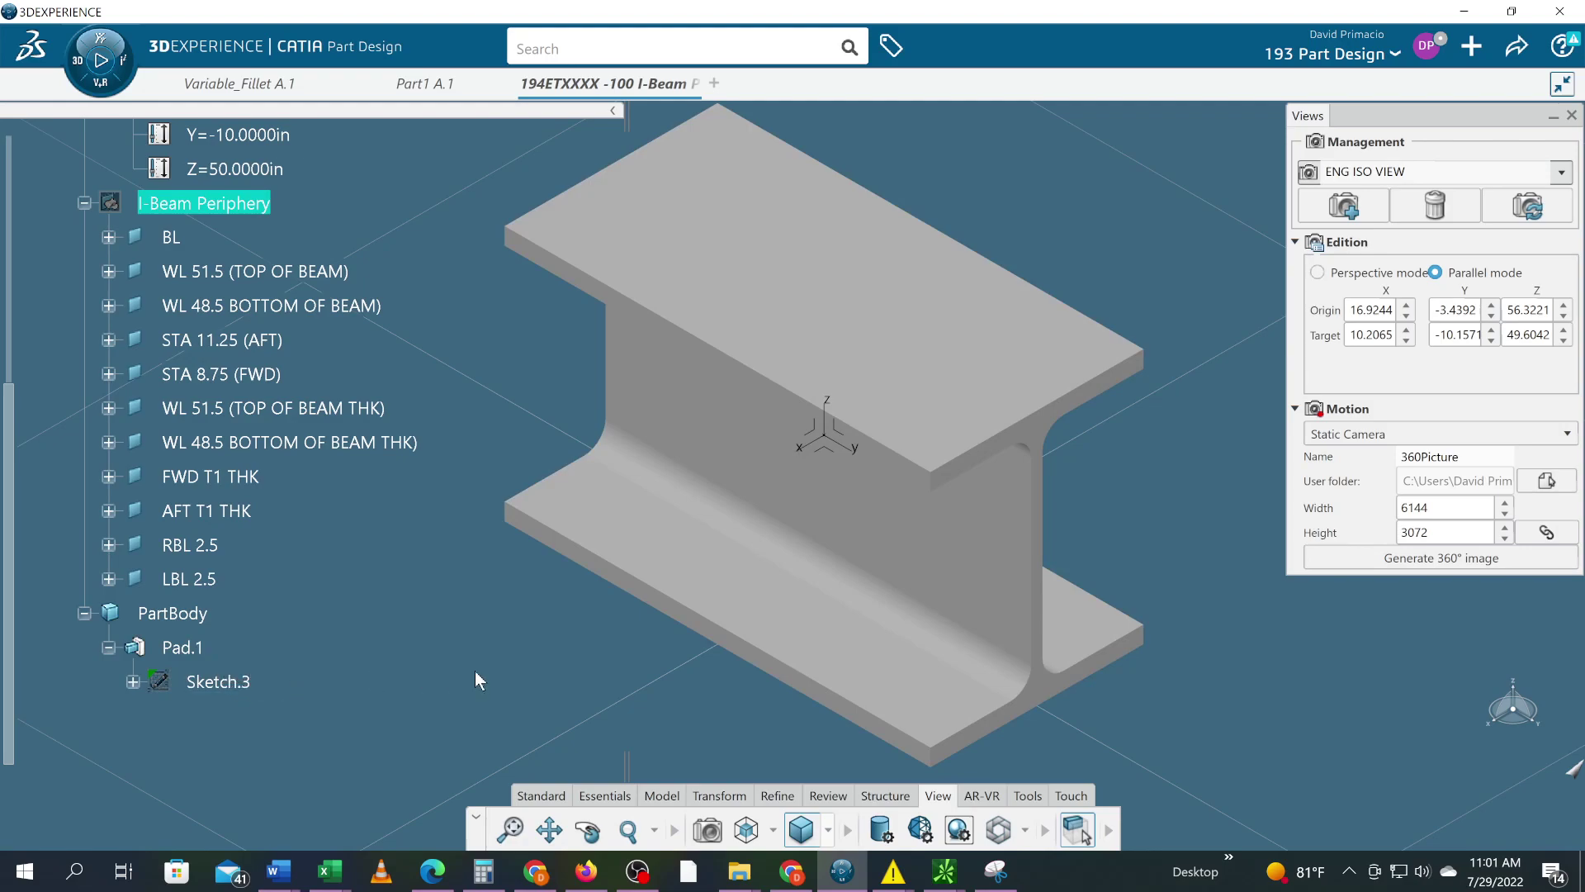
- Open Sketch.3 under Pad.1 for editing in the Sketcher
{"action": "left_click", "coordinate": [205, 684]}
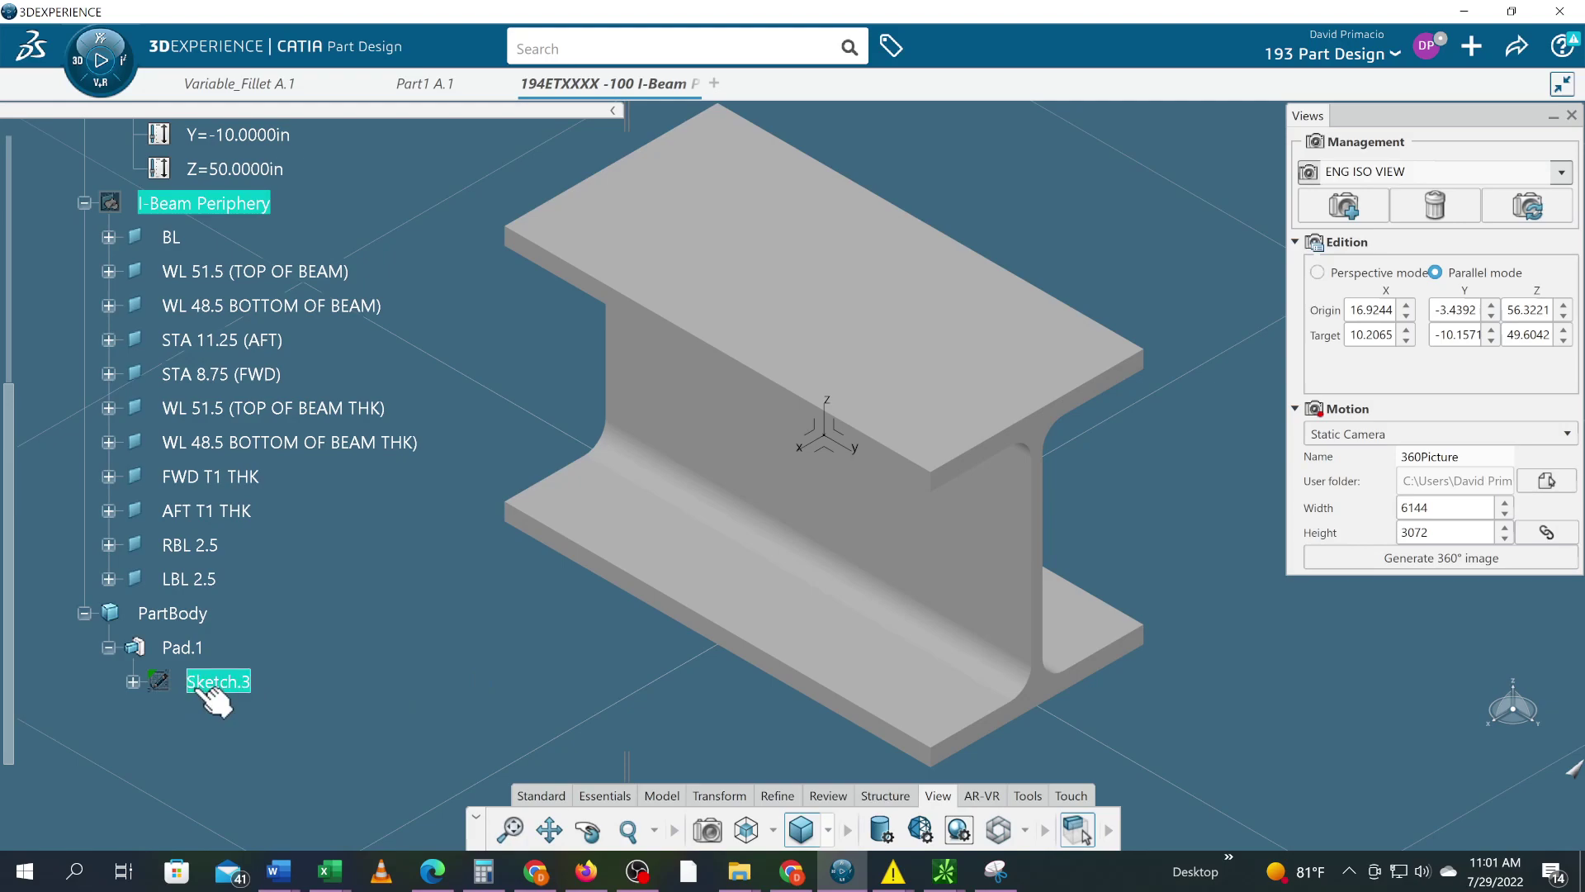
{"action": "double_click", "coordinate": [207, 687]}
{"action": "middle_click_drag", "start_coordinate": [517, 714], "coordinate": [517, 619]}
{"action": "middle_click_drag", "start_coordinate": [477, 555], "coordinate": [478, 564]}
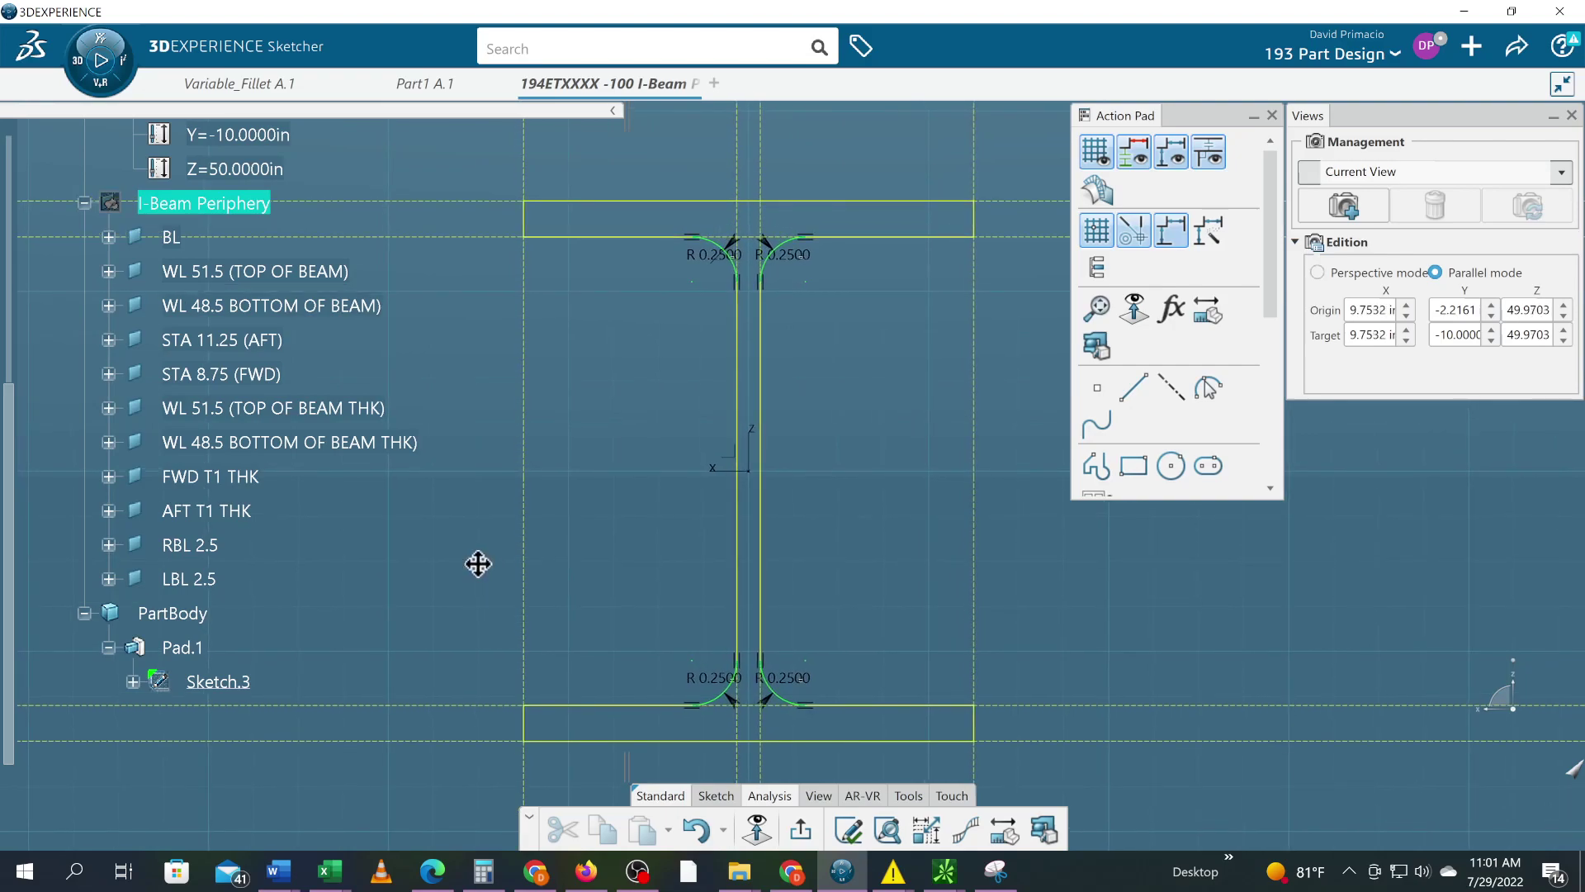
- Check the solving status of Sketch.3 and examine its profile with Sketch Analysis
{"action": "left_click", "coordinate": [850, 829]}
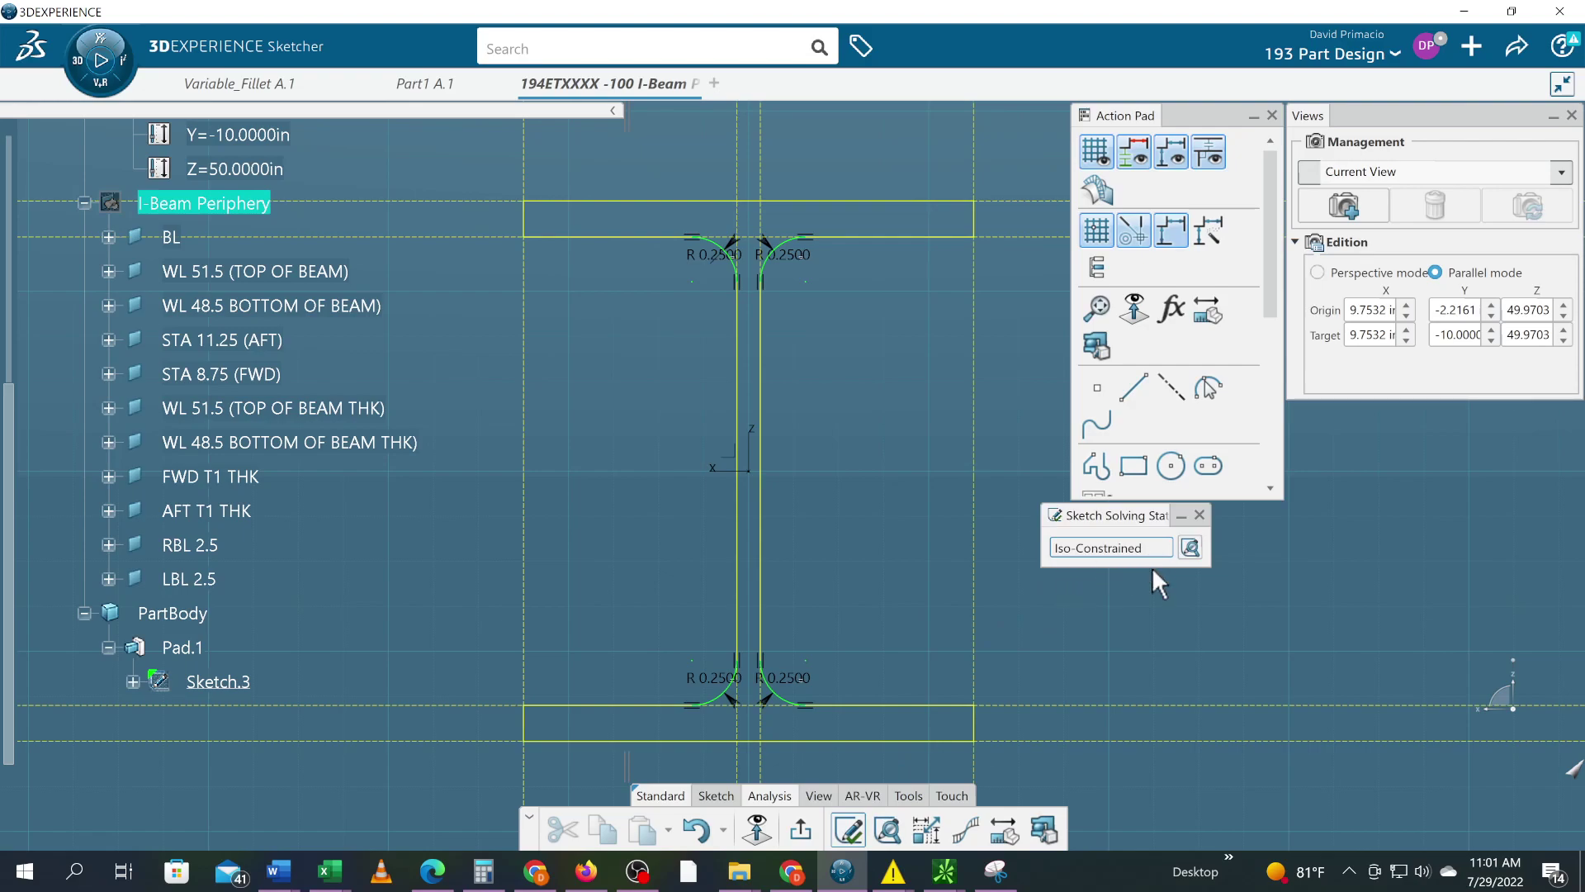
{"action": "left_click", "coordinate": [888, 829]}
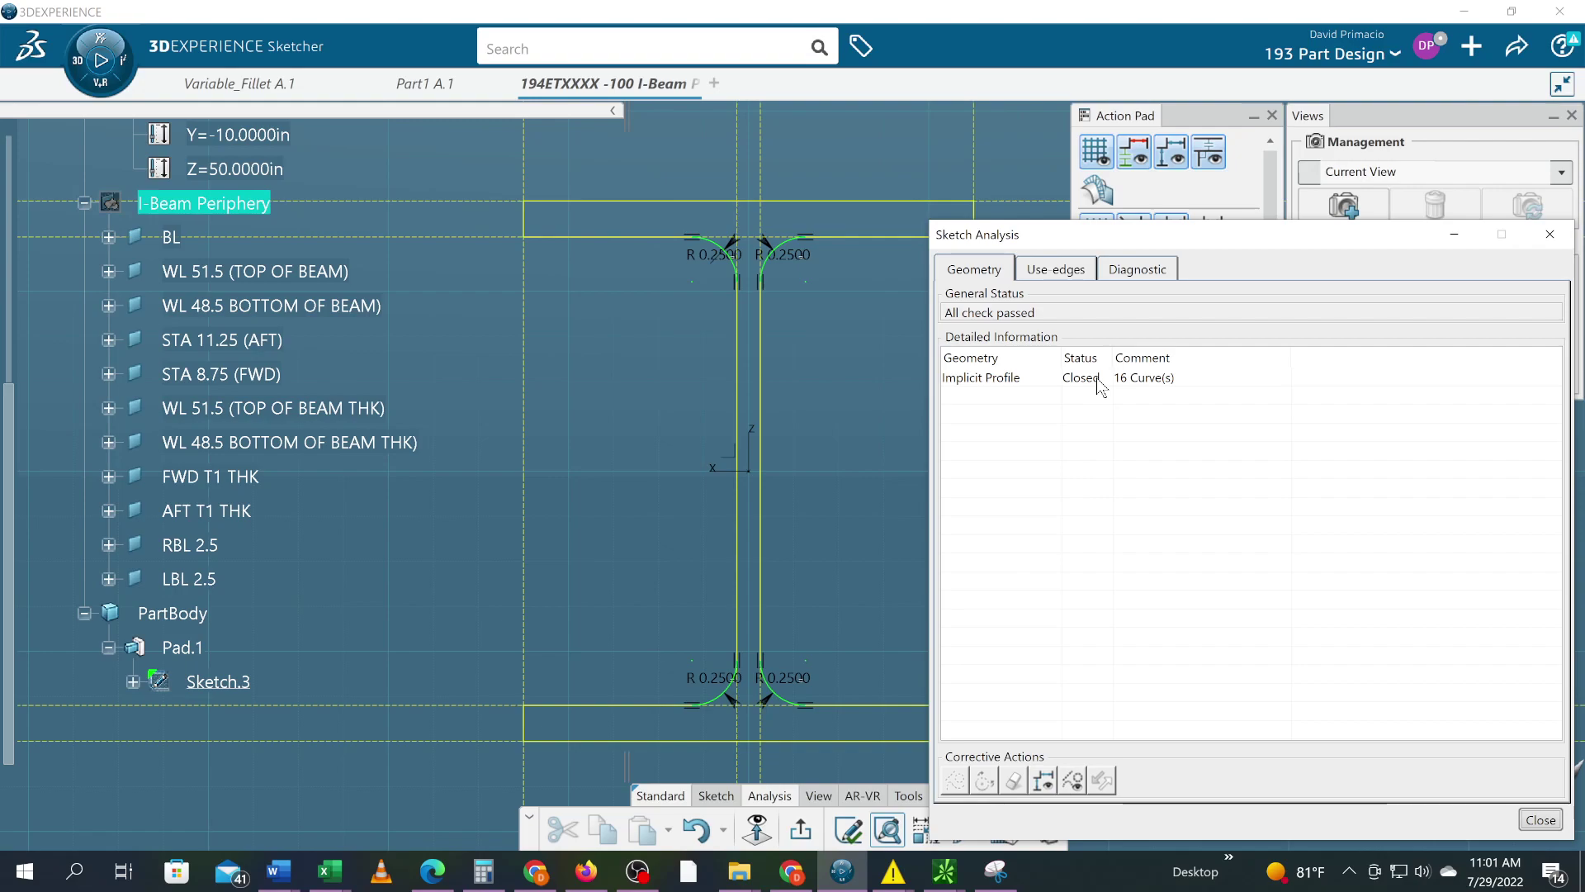
{"action": "left_click", "coordinate": [1549, 235]}
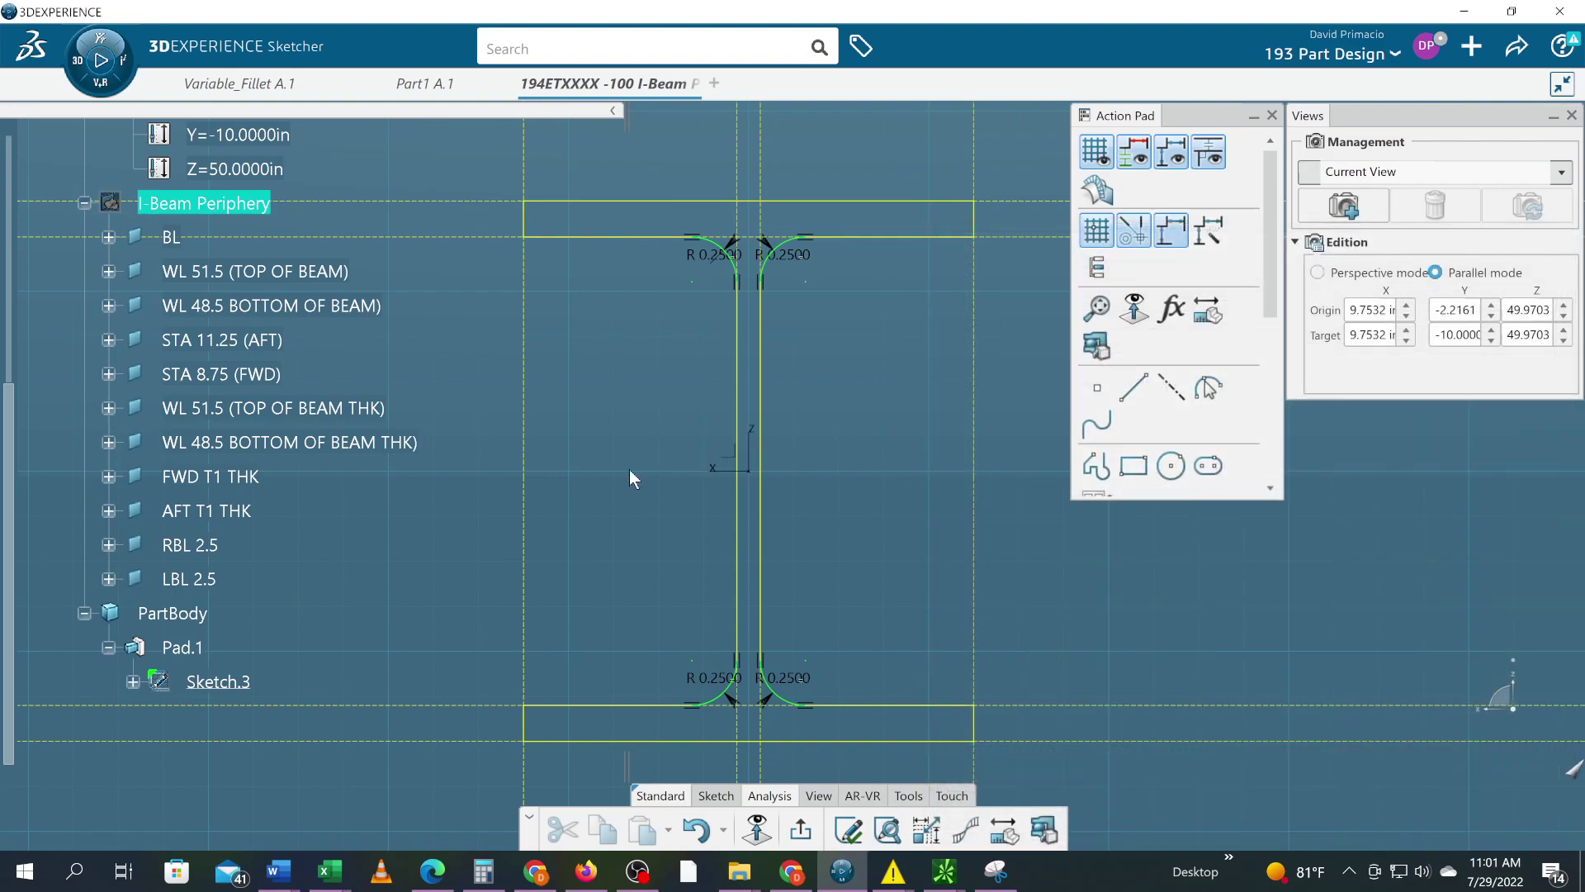
- Review the 3D shape's Mechanical, Graphic, Reference and Colors properties without changing them
{"action": "middle_click_drag", "start_coordinate": [430, 456], "coordinate": [457, 487]}
{"action": "left_click_drag", "start_coordinate": [7, 396], "coordinate": [3, 122]}
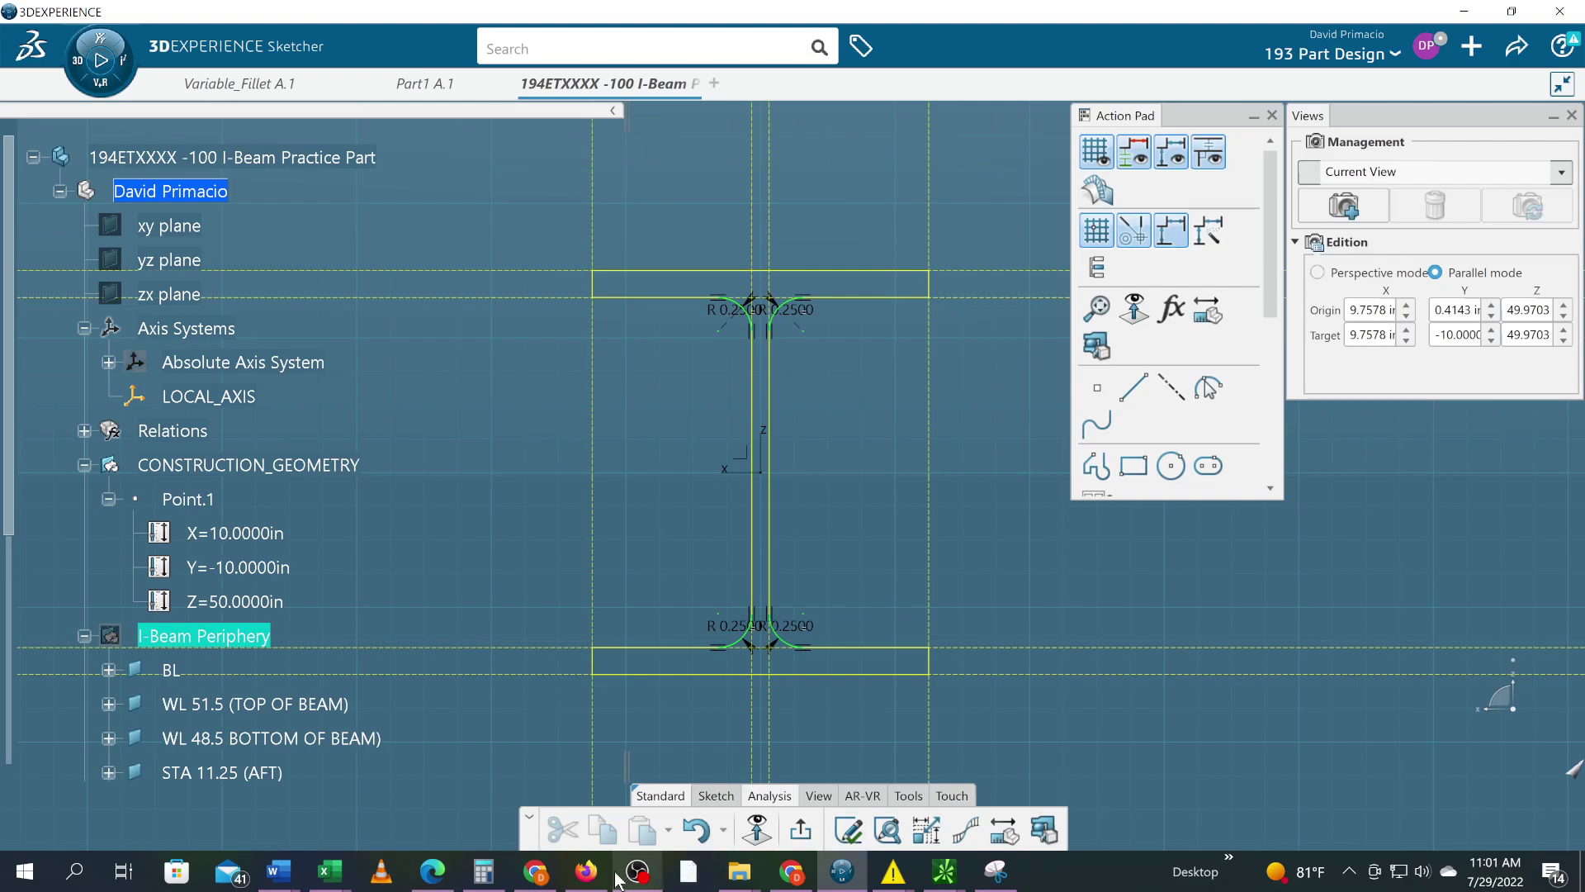
{"action": "mouse_move", "coordinate": [635, 878]}
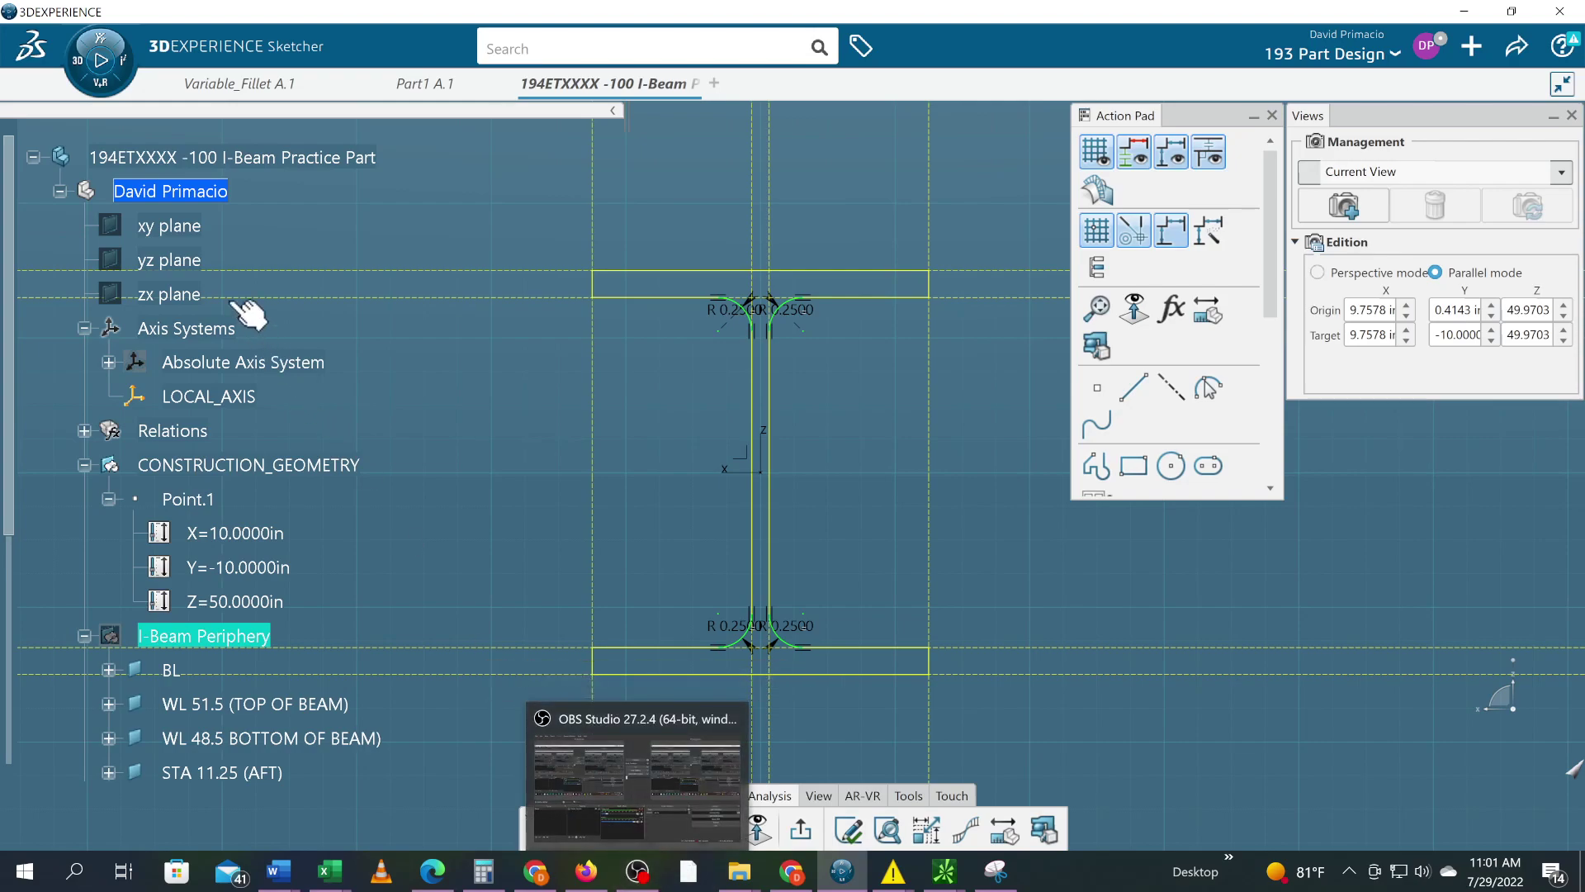
{"action": "left_click", "coordinate": [201, 195]}
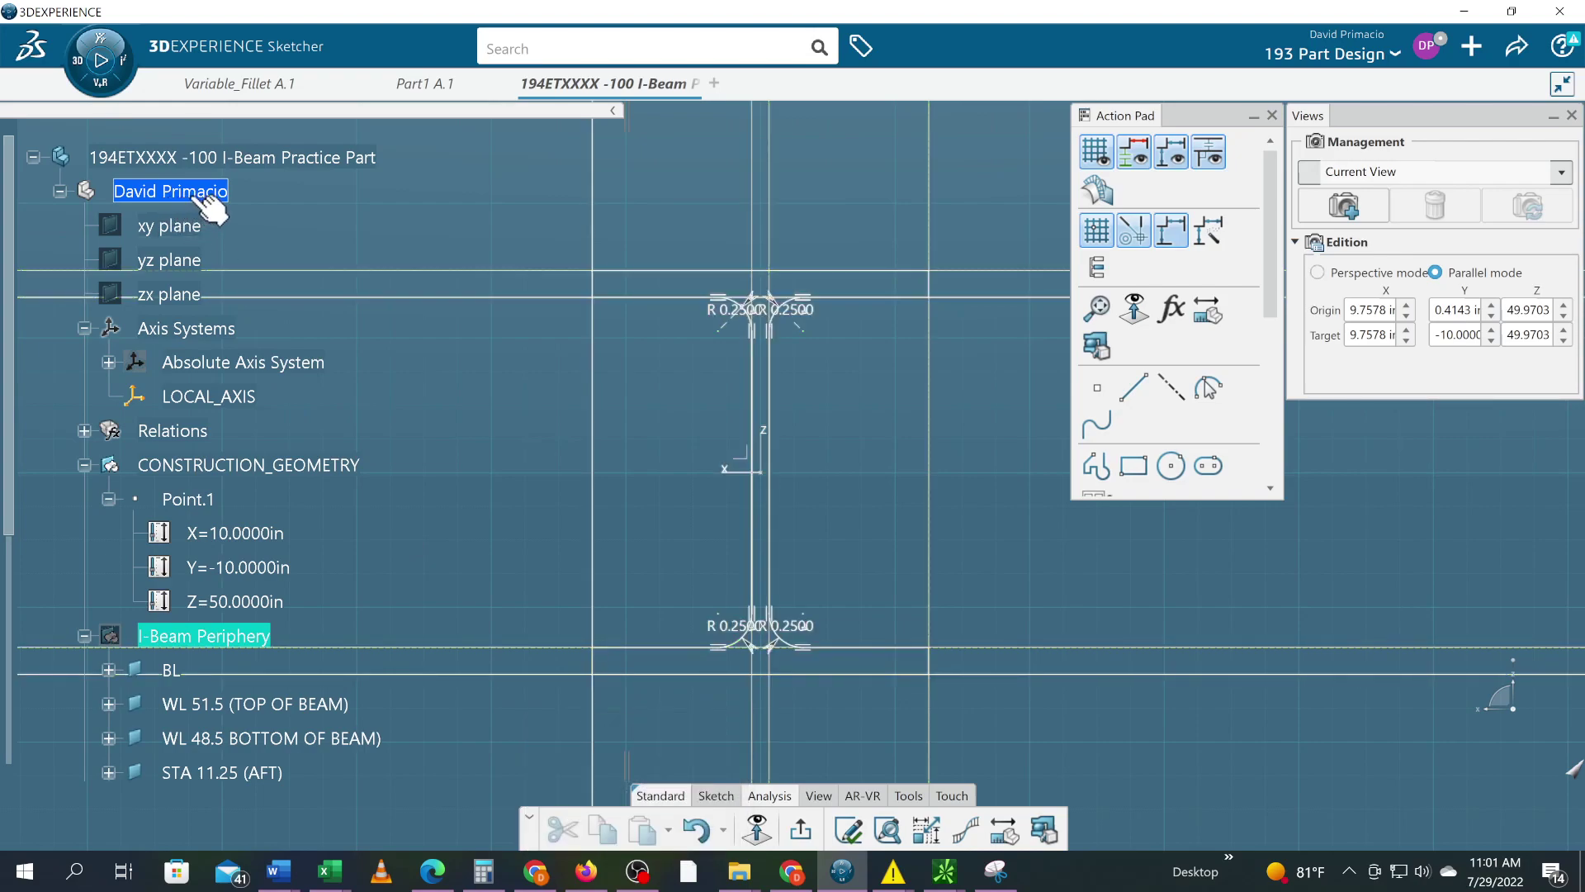
{"action": "right_click", "coordinate": [198, 196]}
{"action": "left_click", "coordinate": [285, 297]}
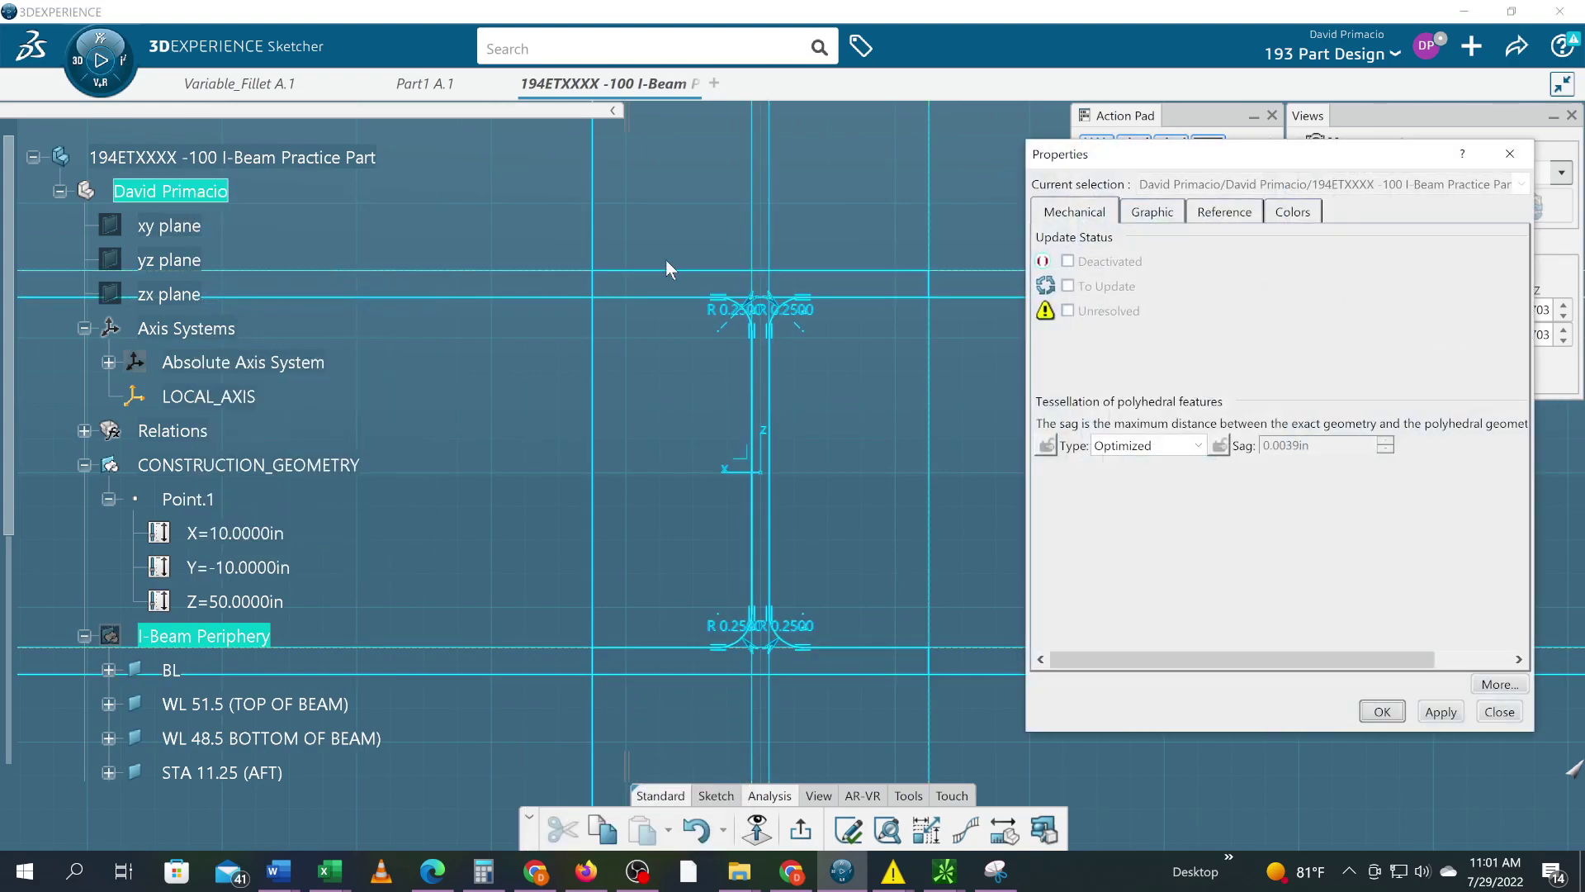
{"action": "left_click", "coordinate": [1153, 214]}
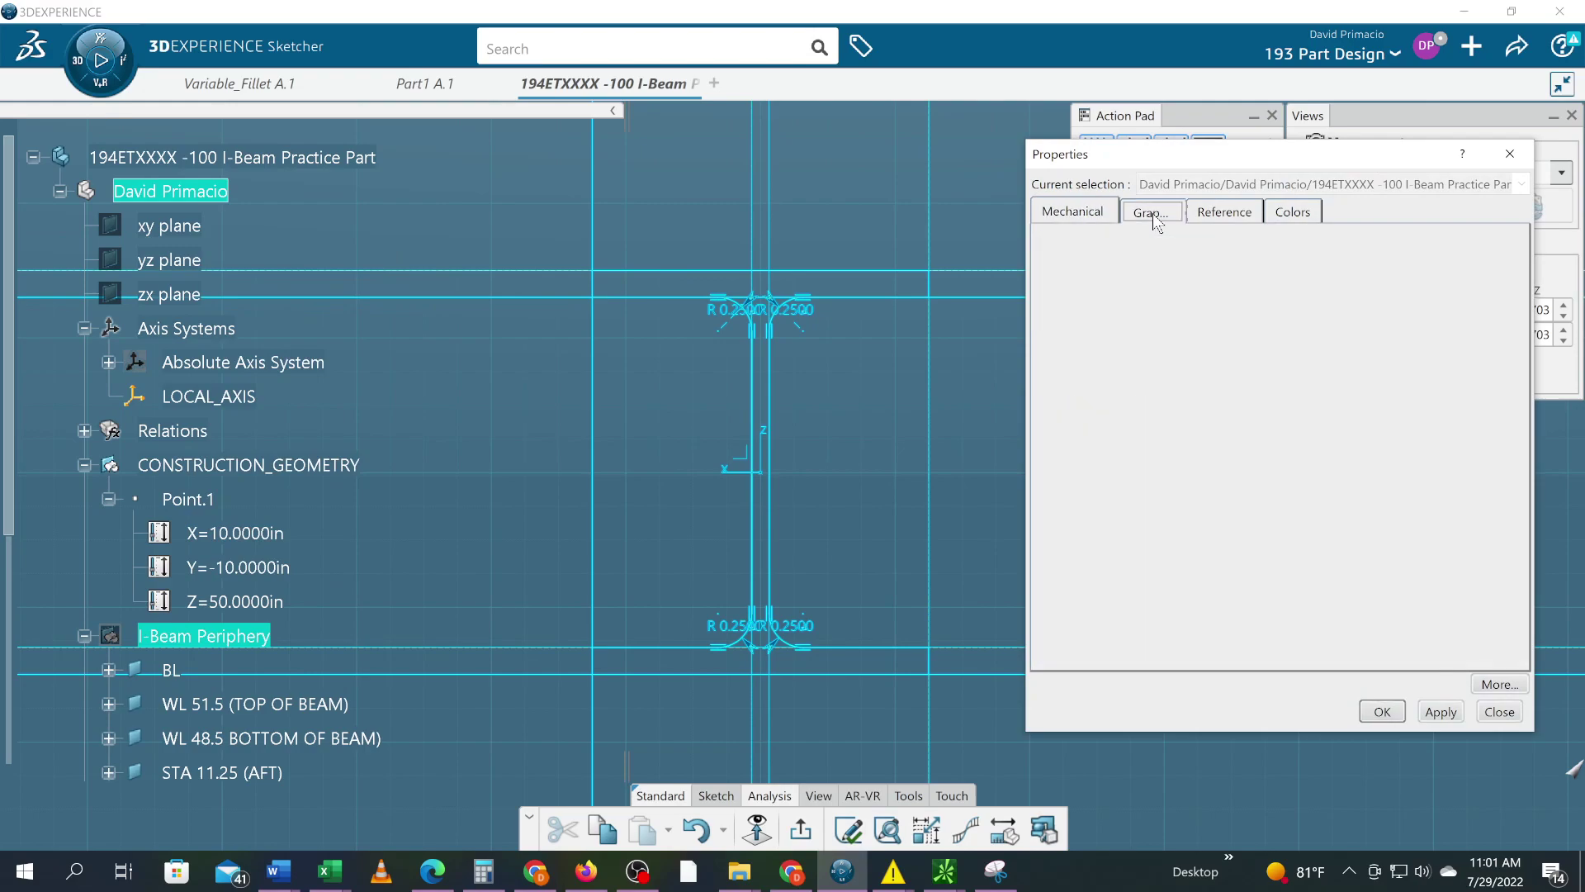
{"action": "left_click", "coordinate": [1221, 213]}
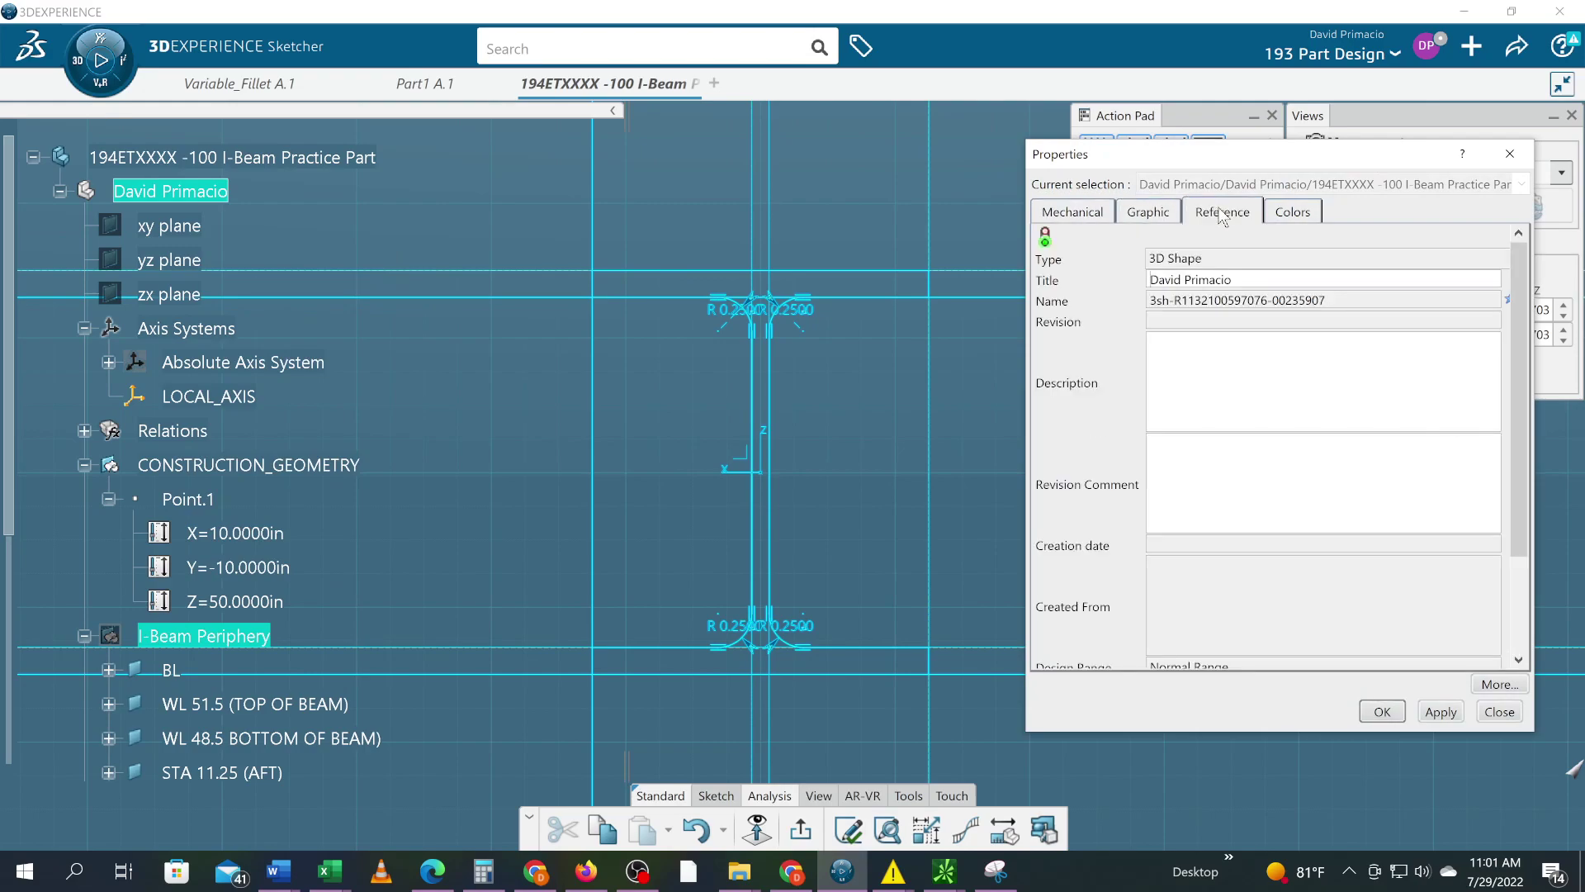
{"action": "left_click", "coordinate": [1287, 212]}
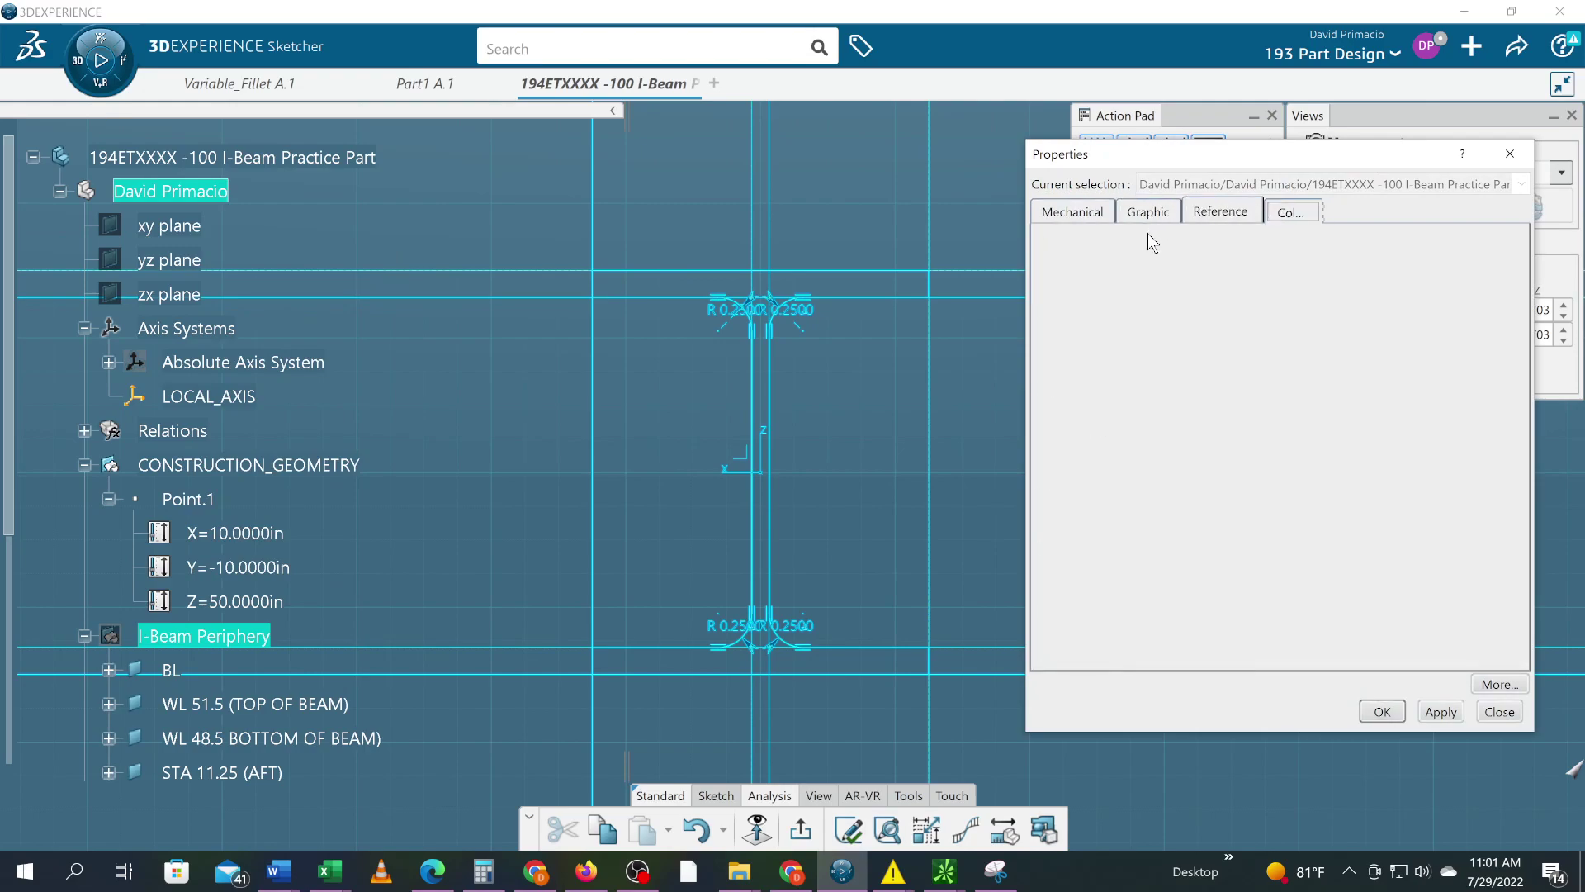
{"action": "left_click", "coordinate": [1072, 216]}
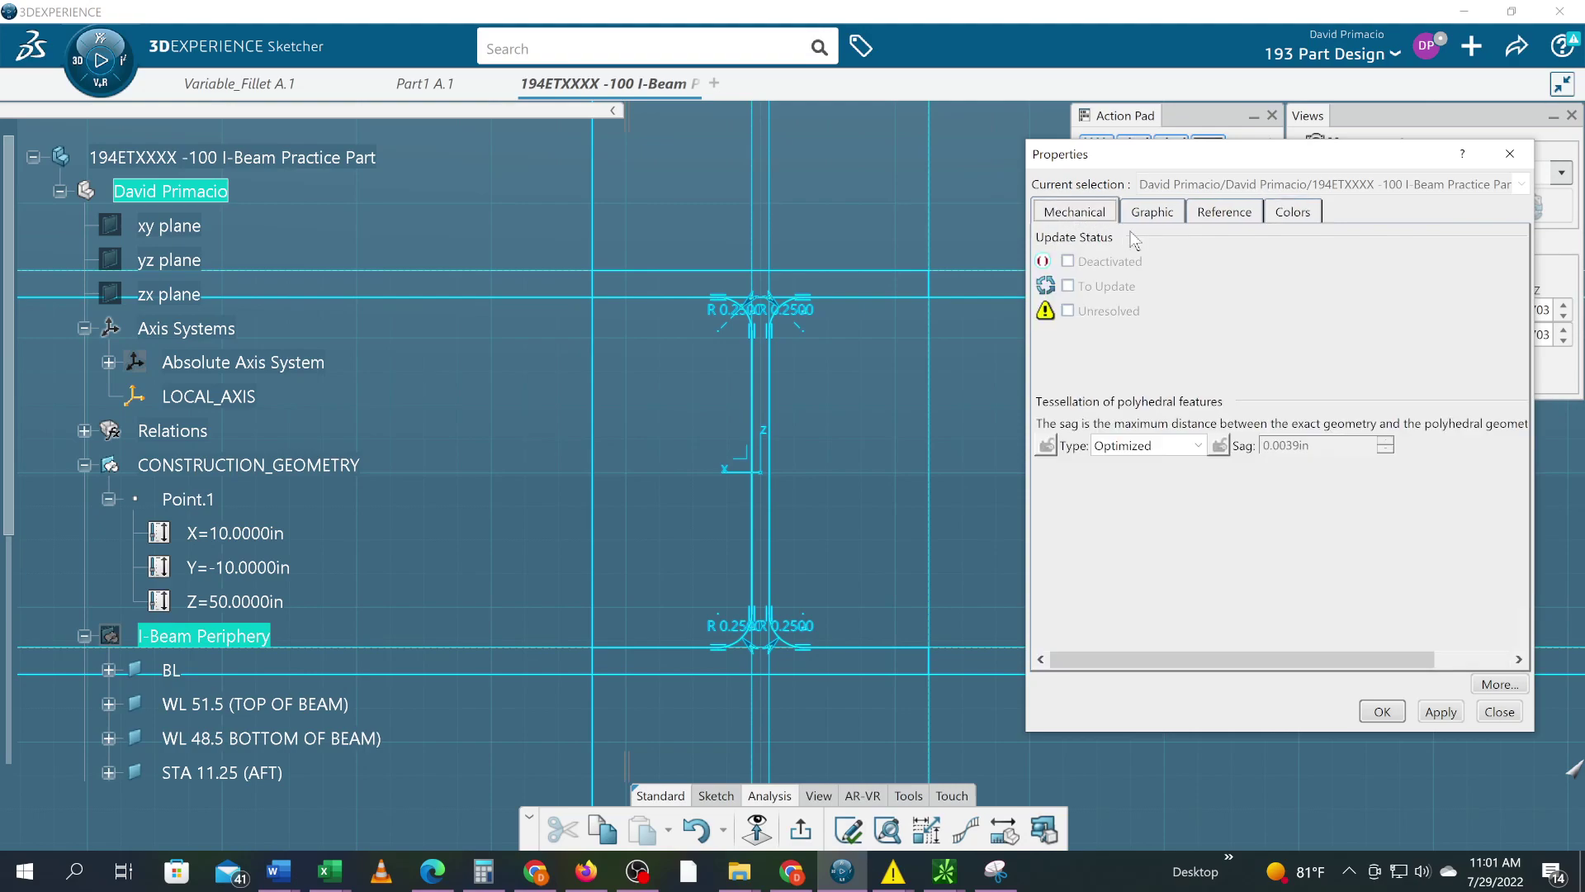
{"action": "left_click", "coordinate": [1196, 218]}
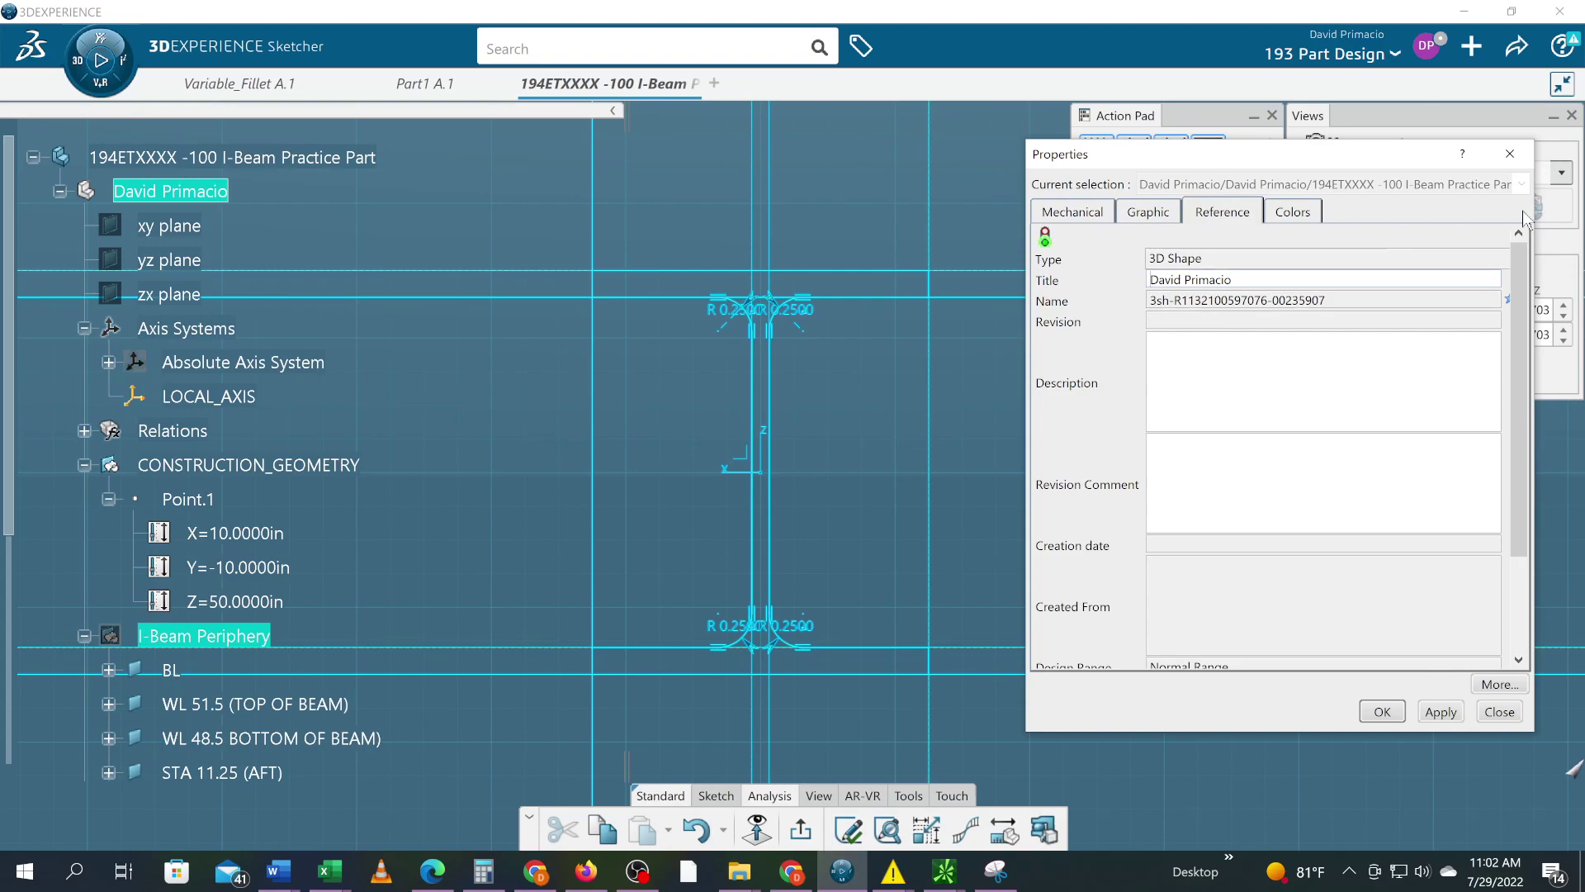
{"action": "left_click", "coordinate": [1511, 154]}
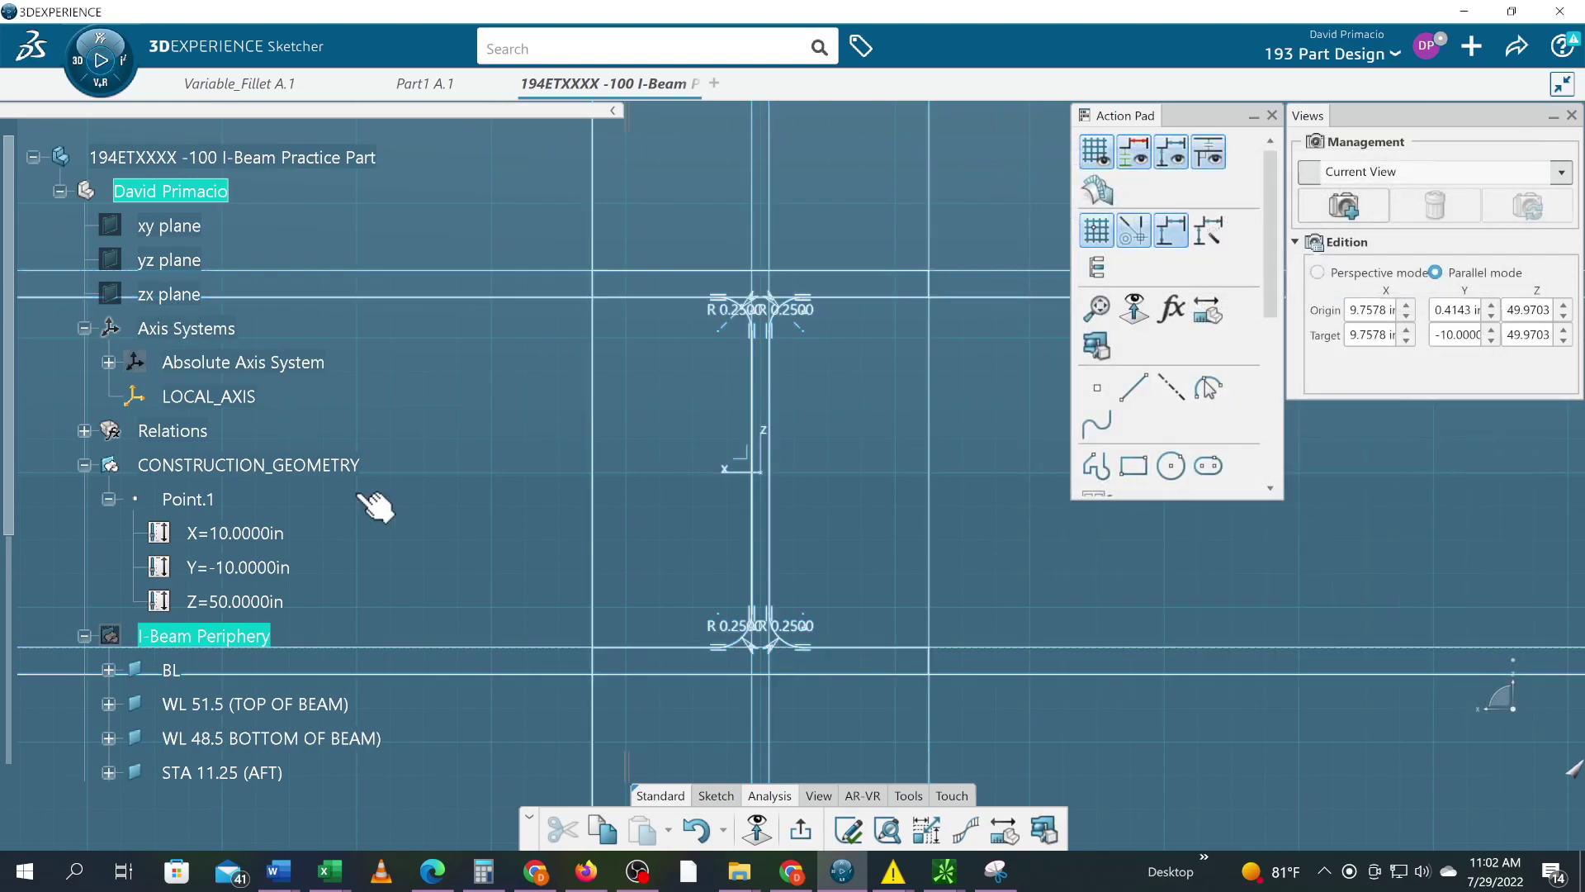
{"action": "left_click", "coordinate": [425, 177]}
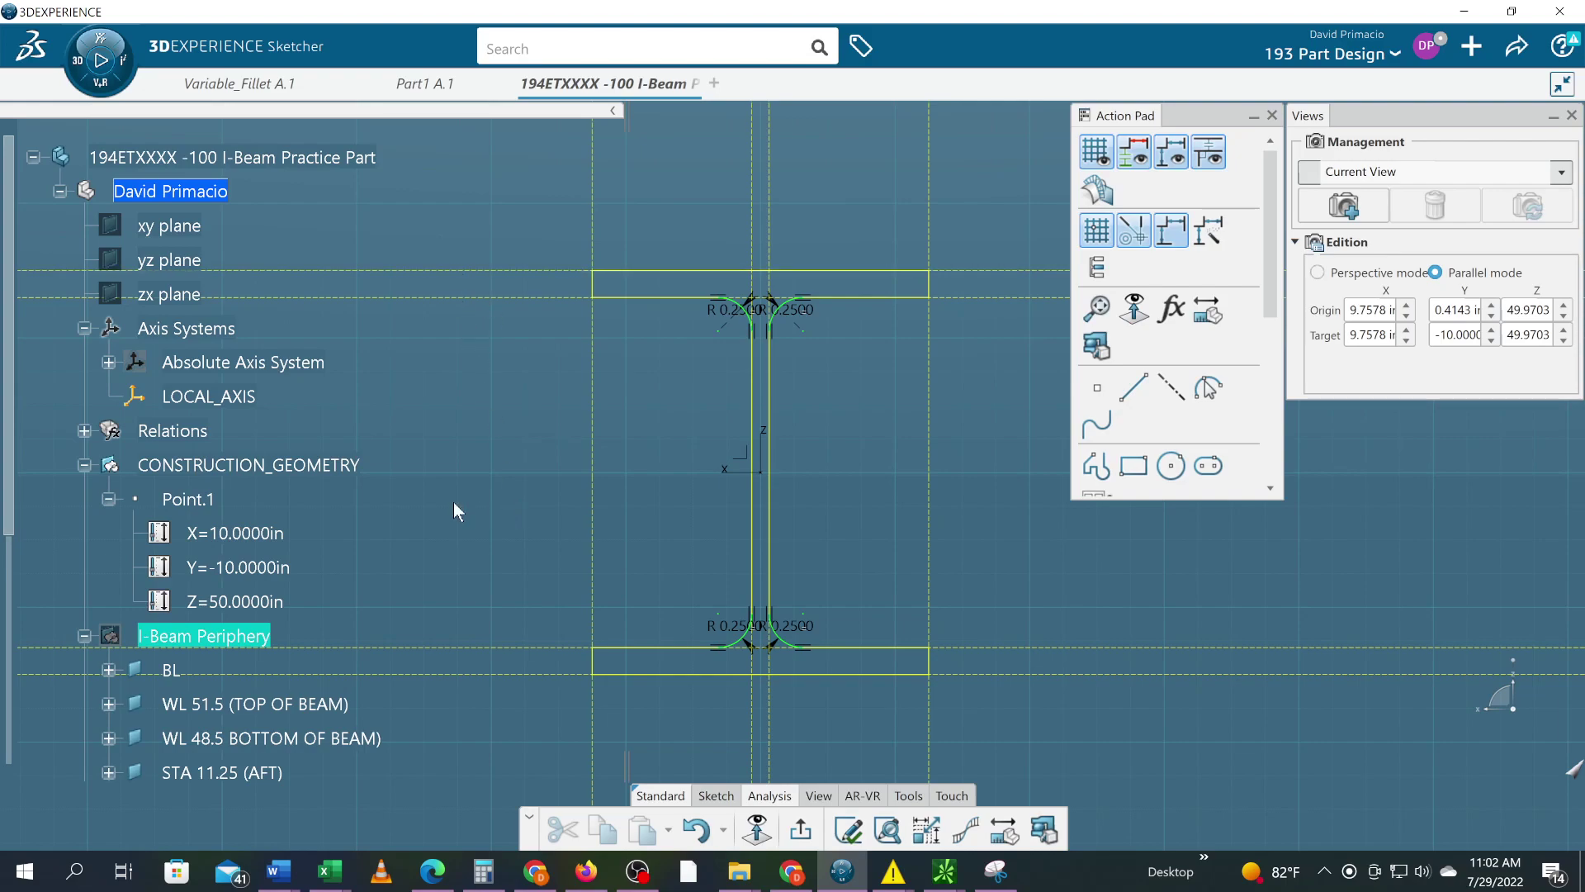
- Exit Sketch.3 back to Part Design and clear the selection
{"action": "scroll", "coordinate": [427, 543], "scroll_direction": "down", "scroll_amount": 5}
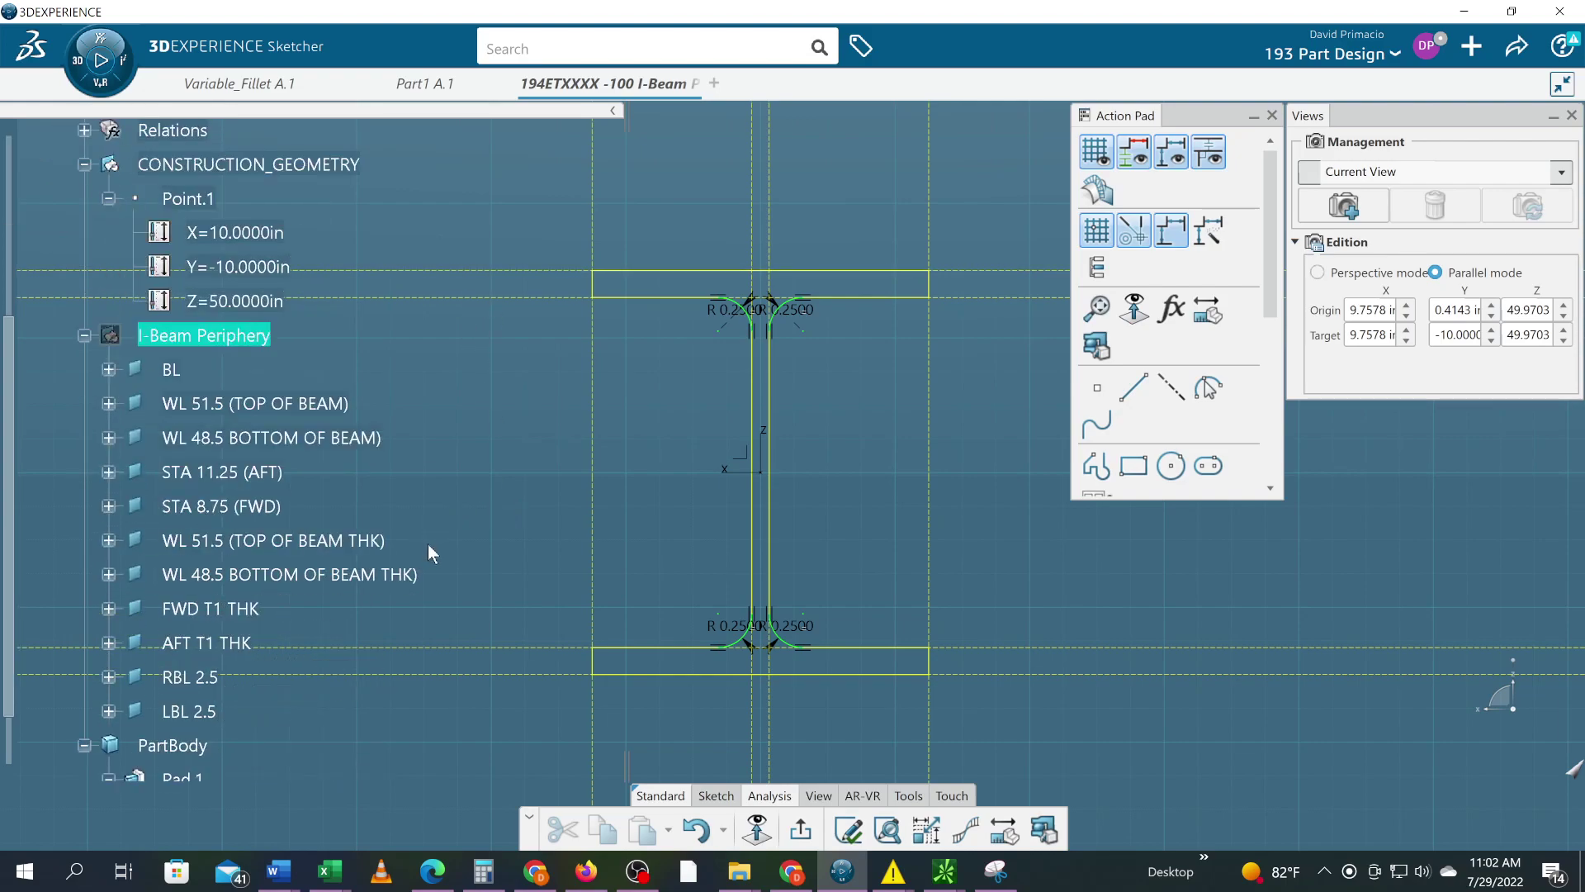
{"action": "scroll", "coordinate": [427, 543], "scroll_direction": "down", "scroll_amount": 1}
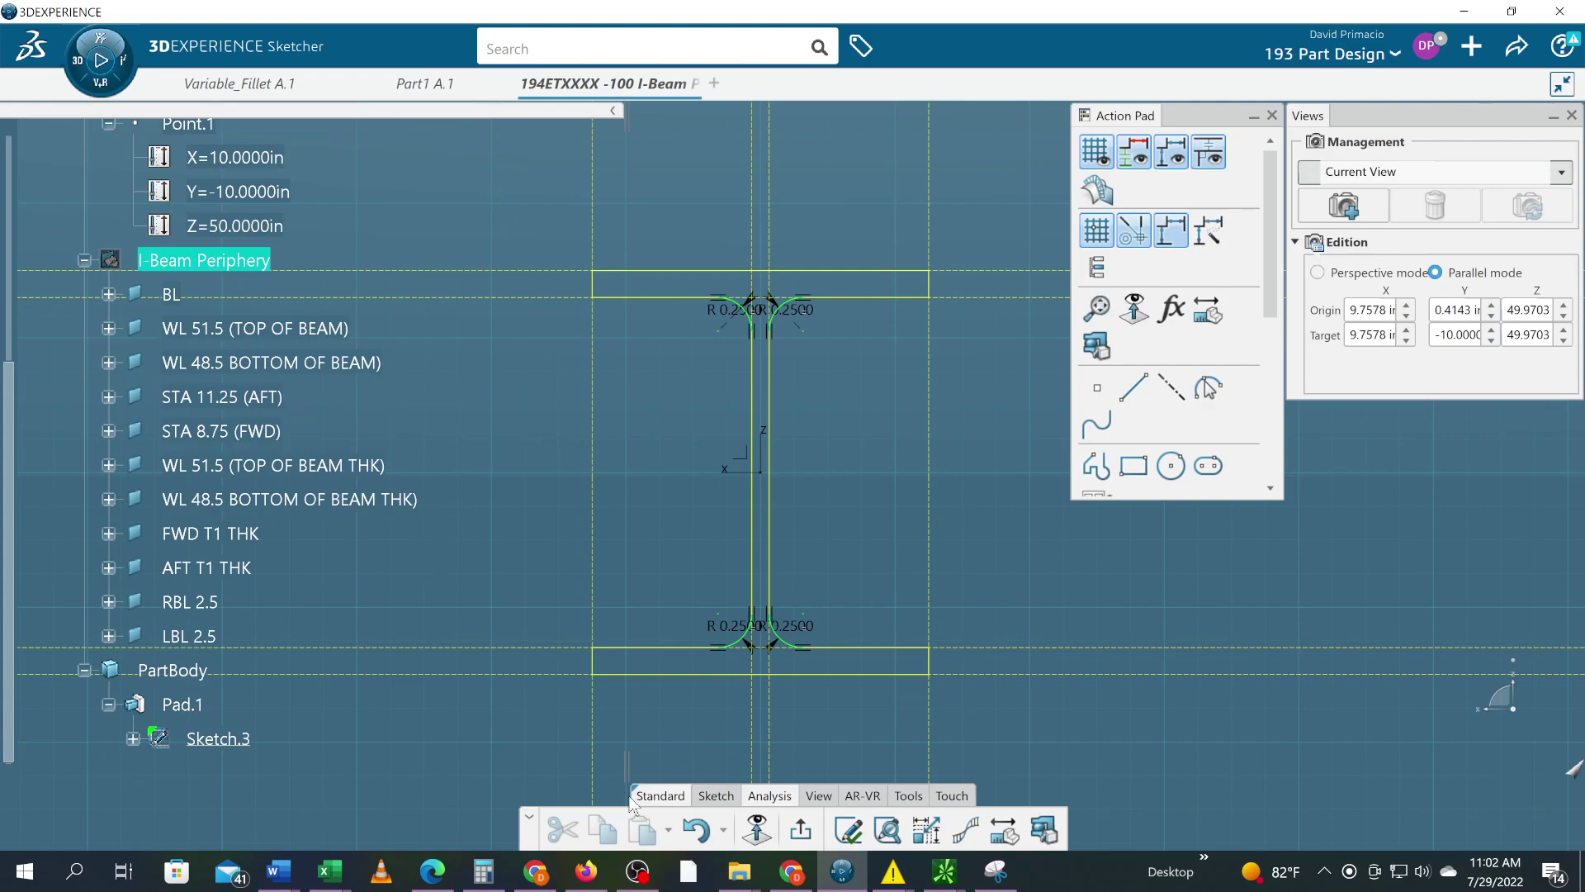
{"action": "left_click", "coordinate": [799, 829]}
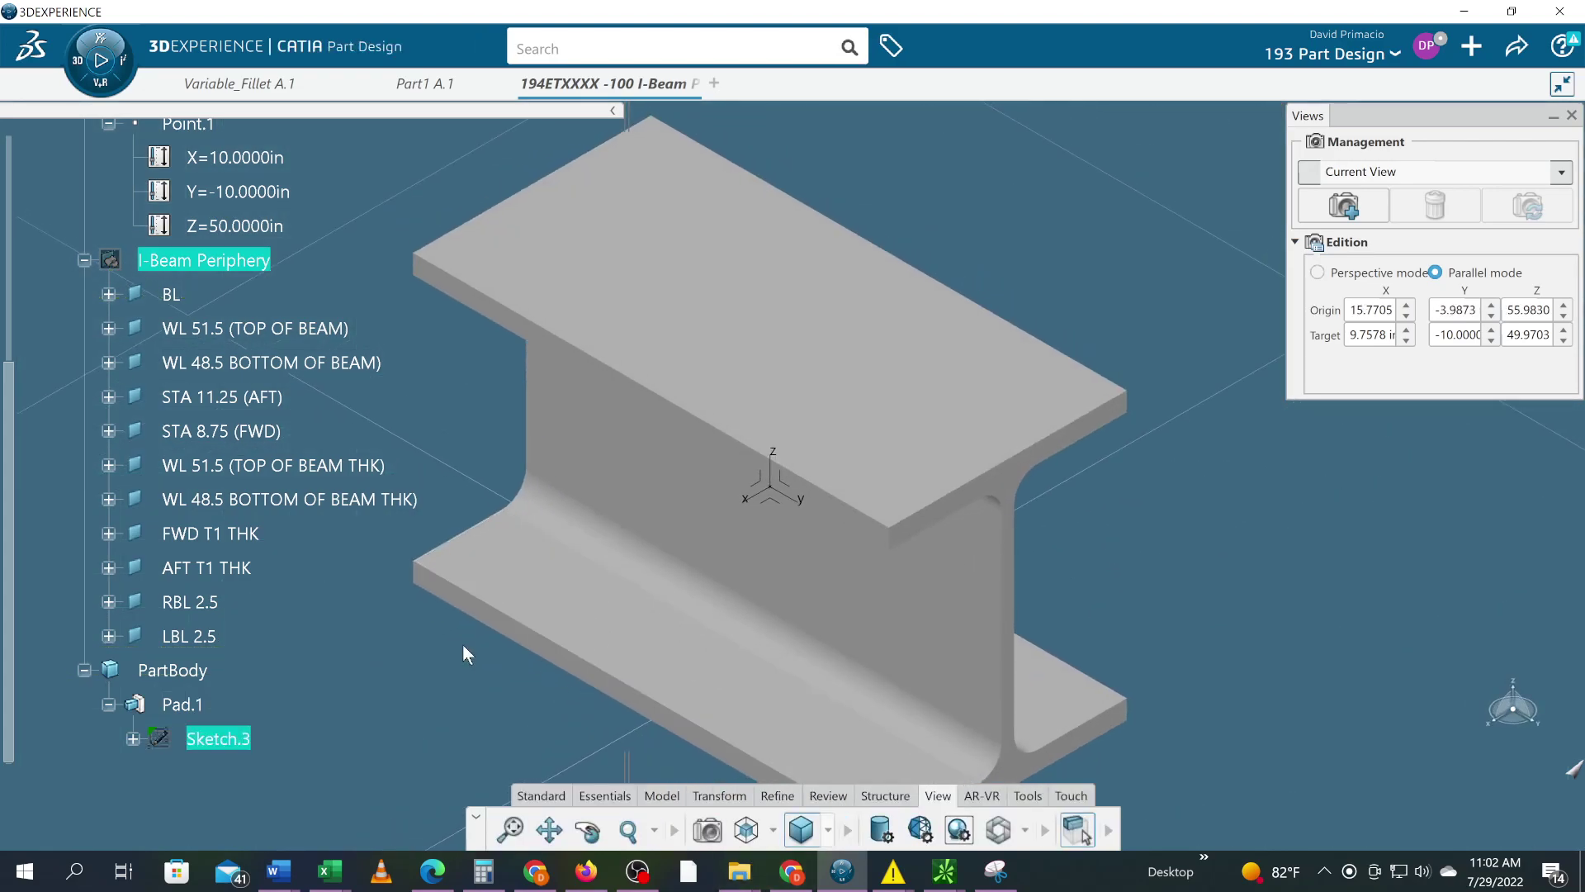
{"action": "left_click", "coordinate": [460, 646]}
{"action": "mouse_move", "coordinate": [461, 653]}
{"action": "middle_mouse_down"}
{"action": "mouse_move", "coordinate": [501, 517]}
{"action": "mouse_move", "coordinate": [520, 661]}
{"action": "mouse_move", "coordinate": [505, 672]}
{"action": "mouse_move", "coordinate": [472, 591]}
{"action": "mouse_move", "coordinate": [489, 613]}
{"action": "middle_mouse_up"}
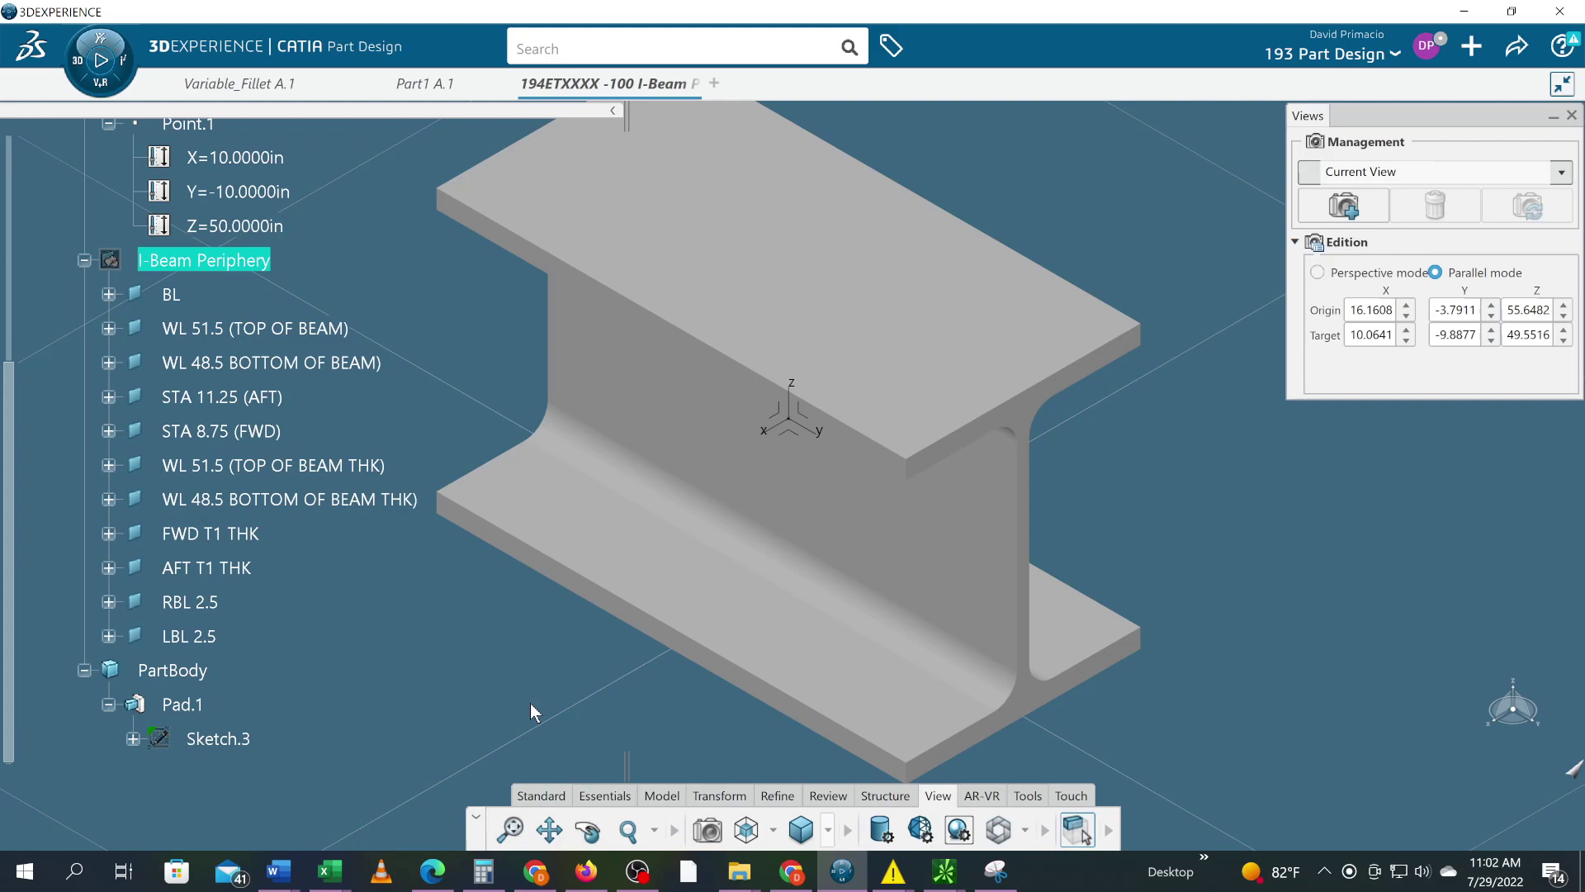
{"action": "key", "text": "alt+Tab"}
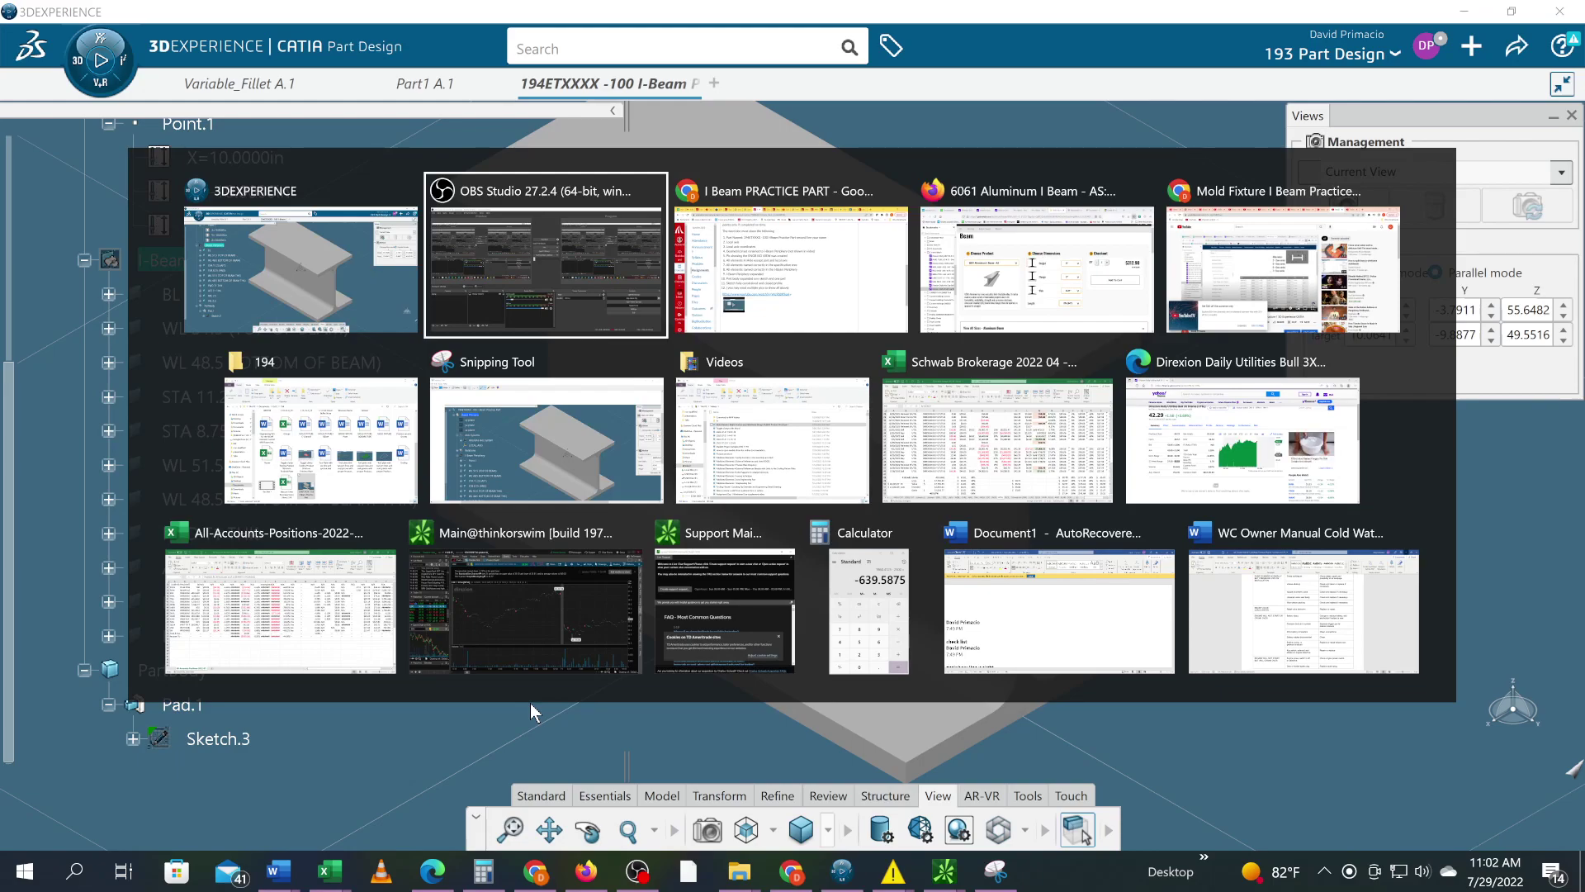